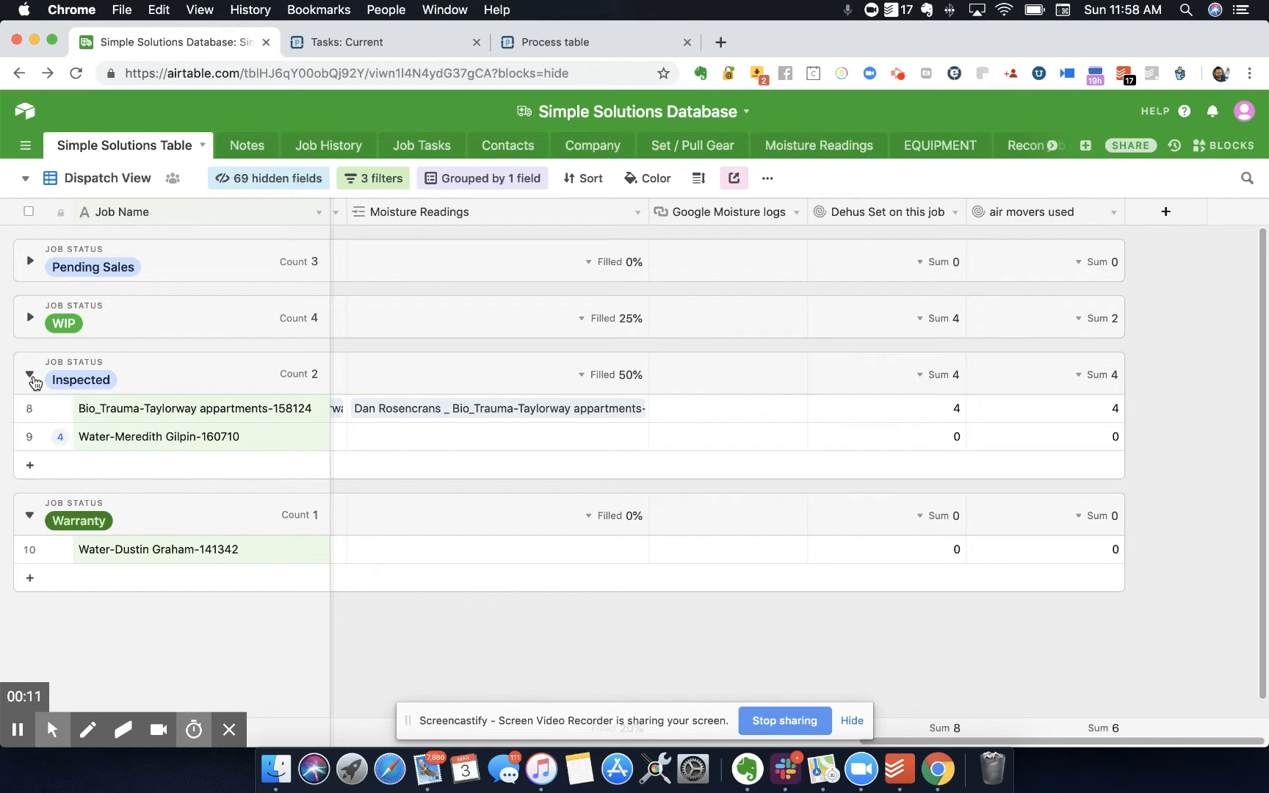
# - Collapse the Inspected and Warranty groups in the Dispatch View and expand Pending Sales to view its job records
pyautogui.click(29, 374)
pyautogui.click(37, 439)
pyautogui.click(30, 262)
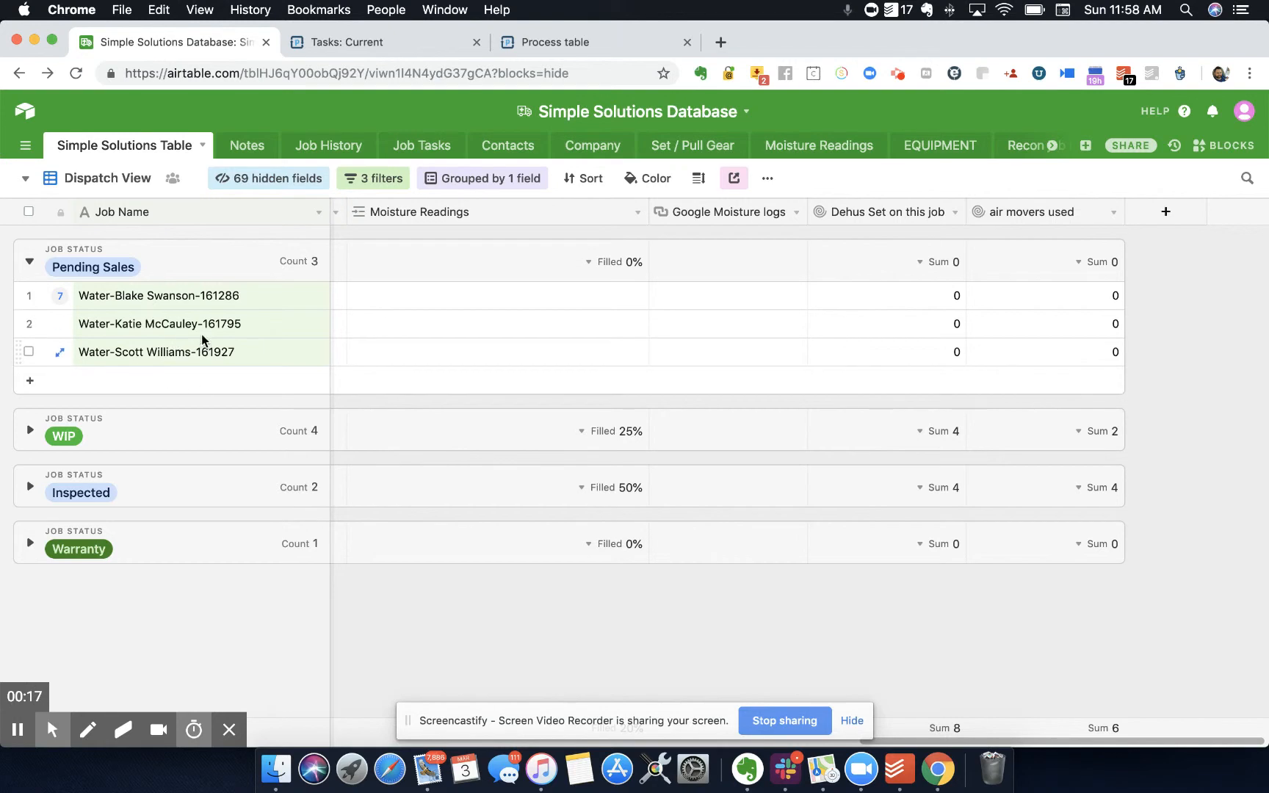
pyautogui.hscroll(-15, 381, 352)
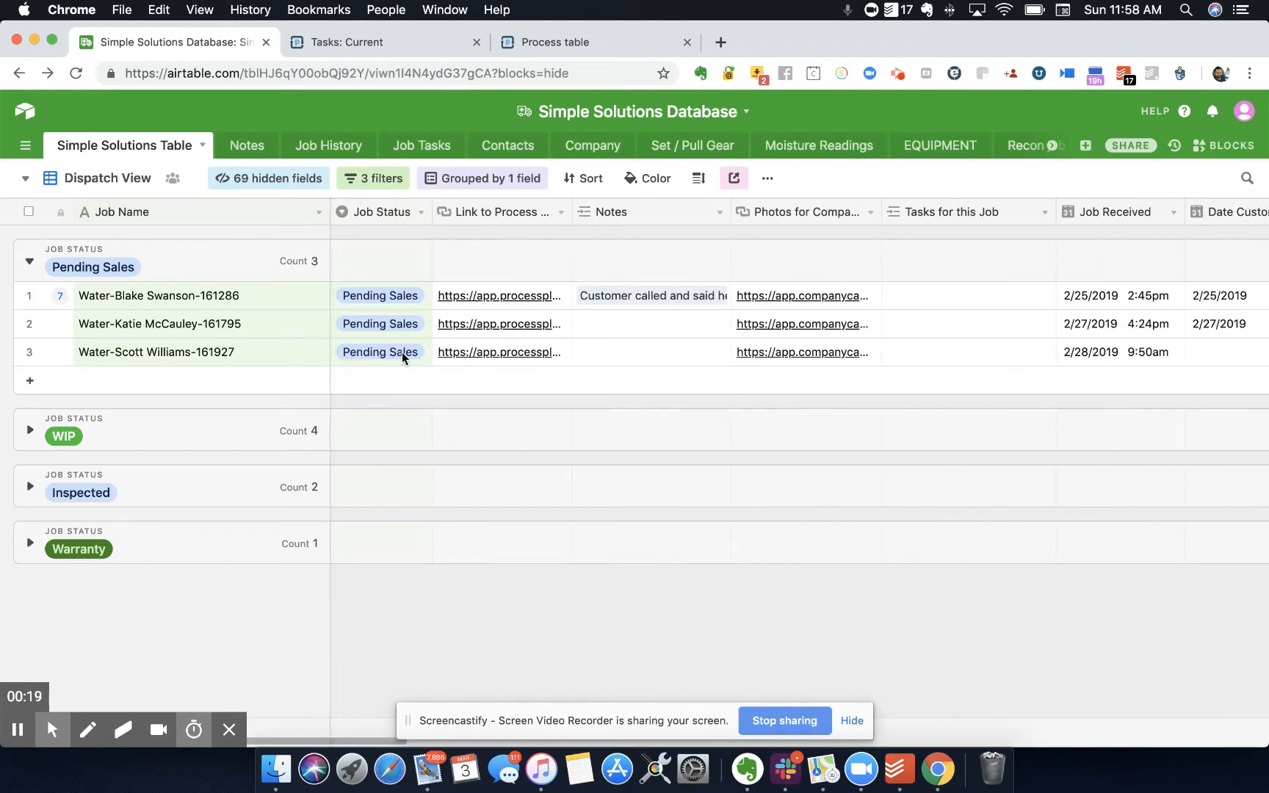
# - Switch to ProcessPlan's current tasks and open the progress view of the Intake Form task's process
pyautogui.click(402, 44)
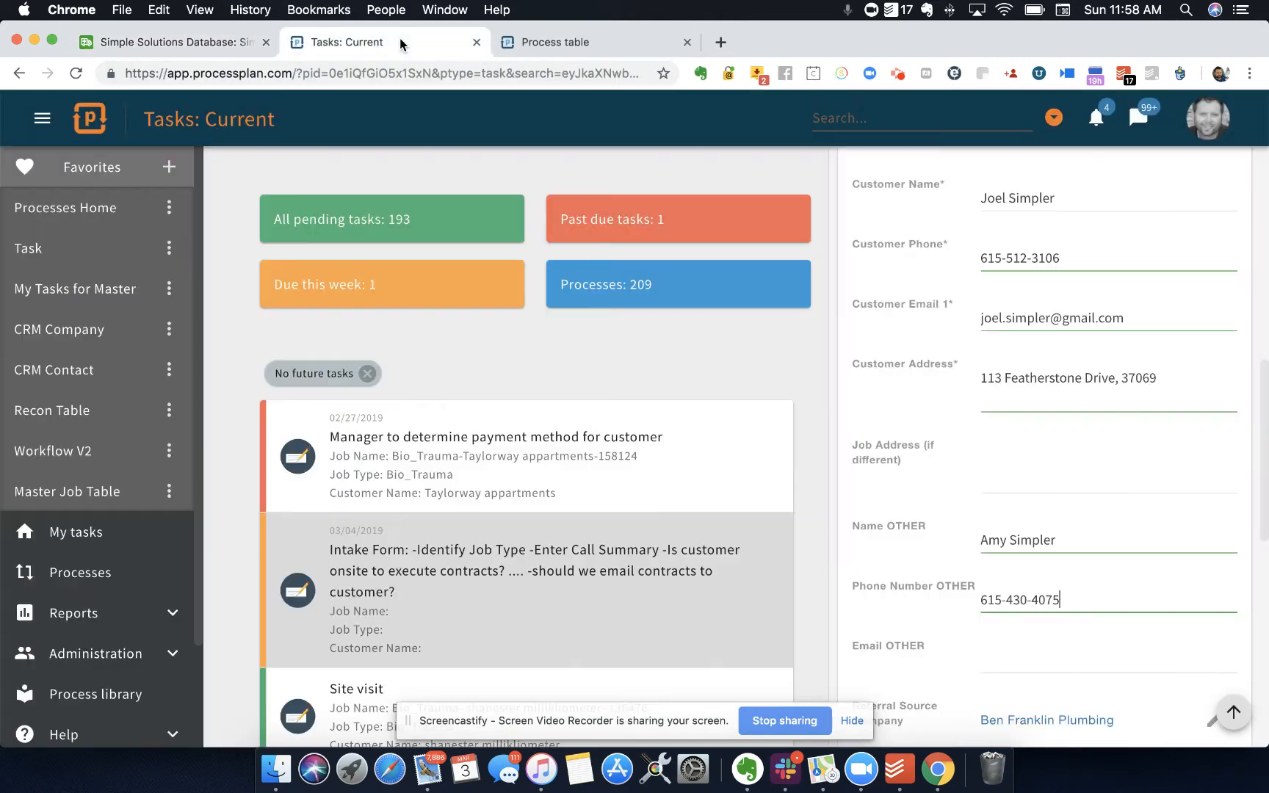
pyautogui.scroll(8, 907, 224)
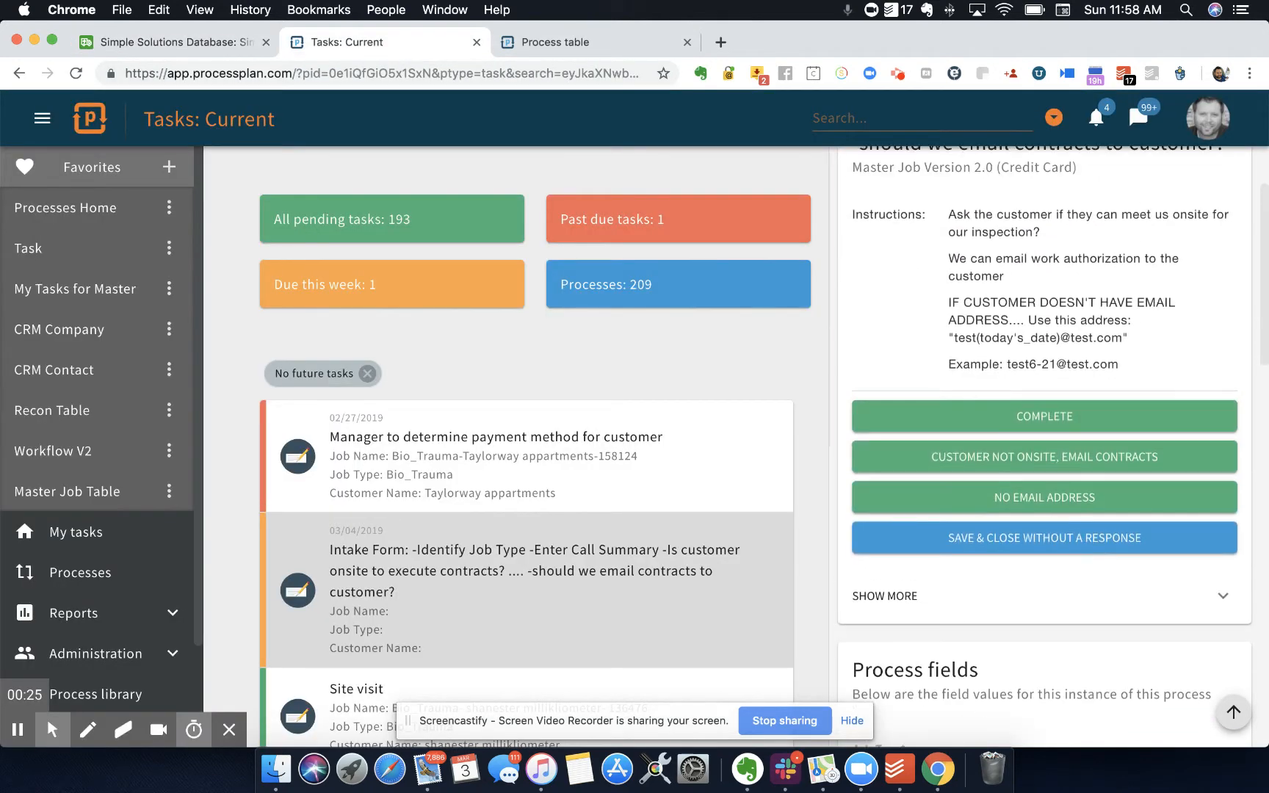
pyautogui.scroll(5, 1045, 440)
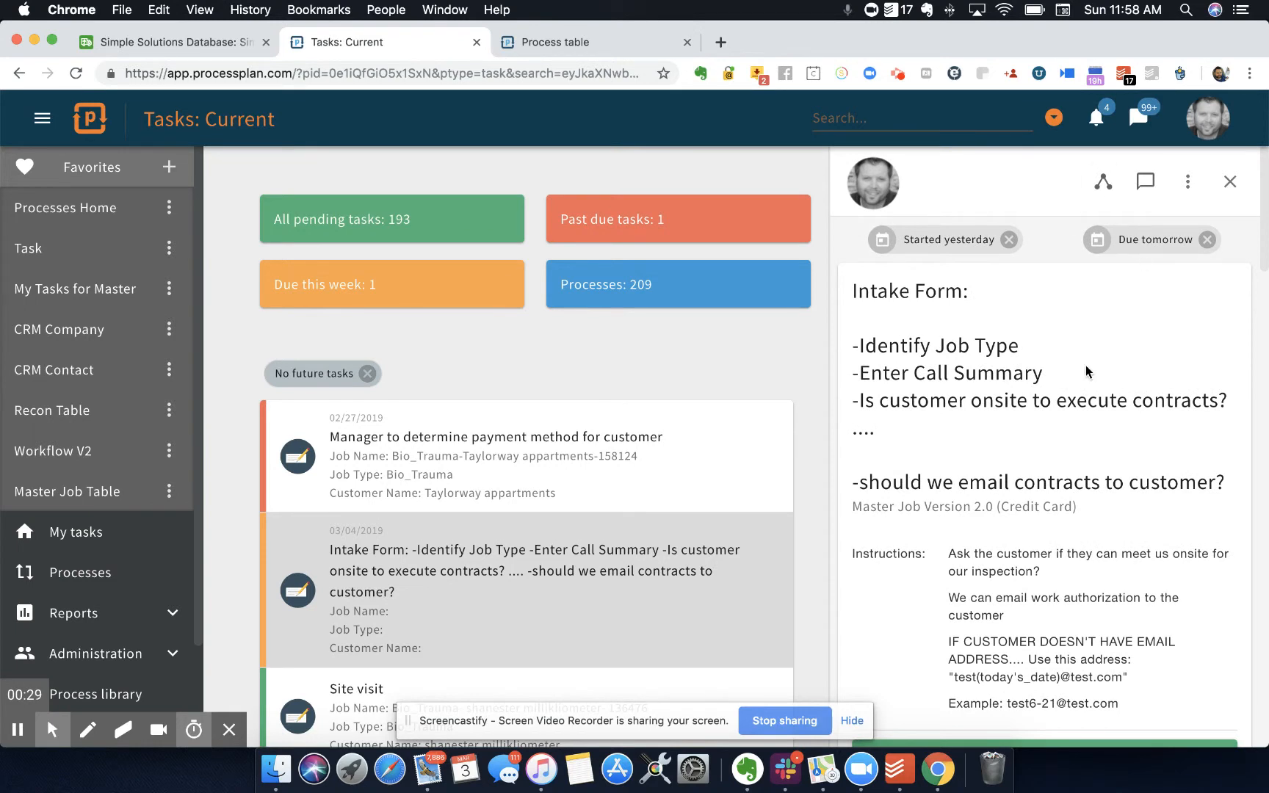
pyautogui.click(1190, 186)
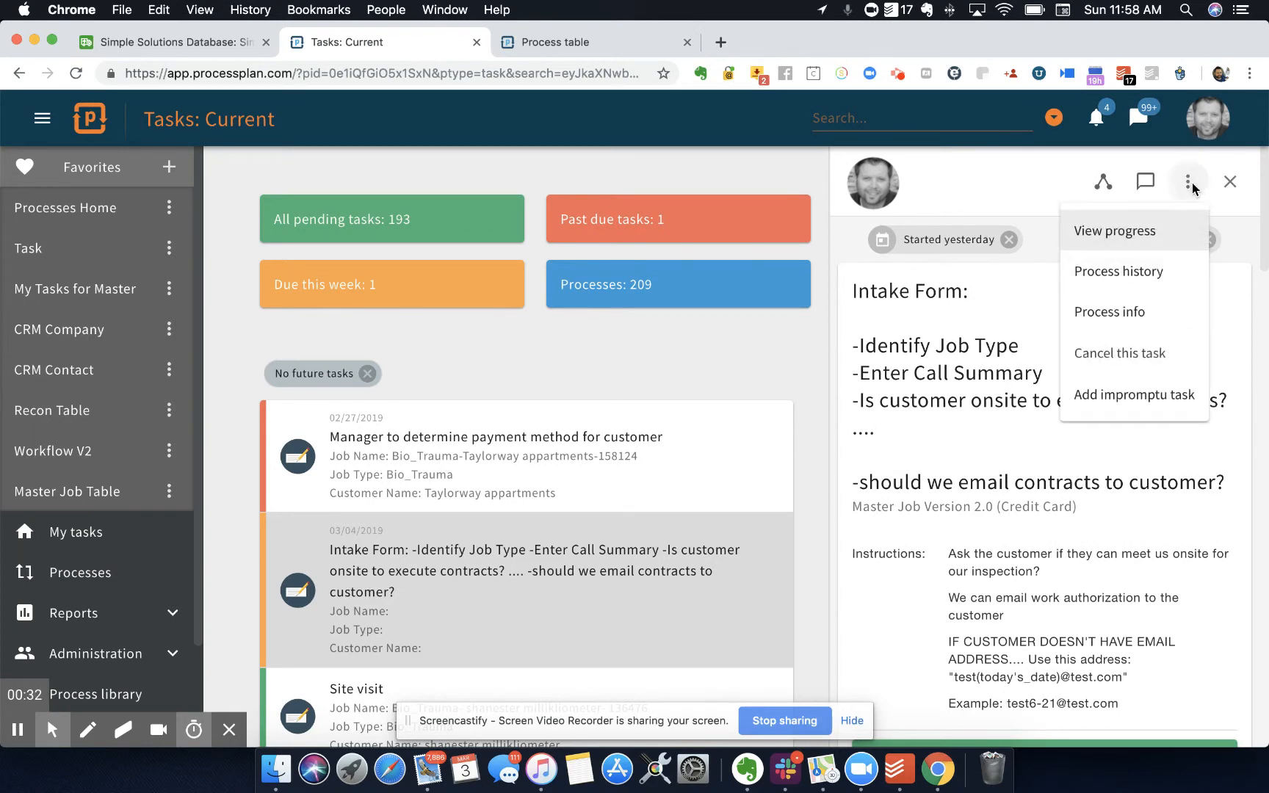
pyautogui.click(1118, 235)
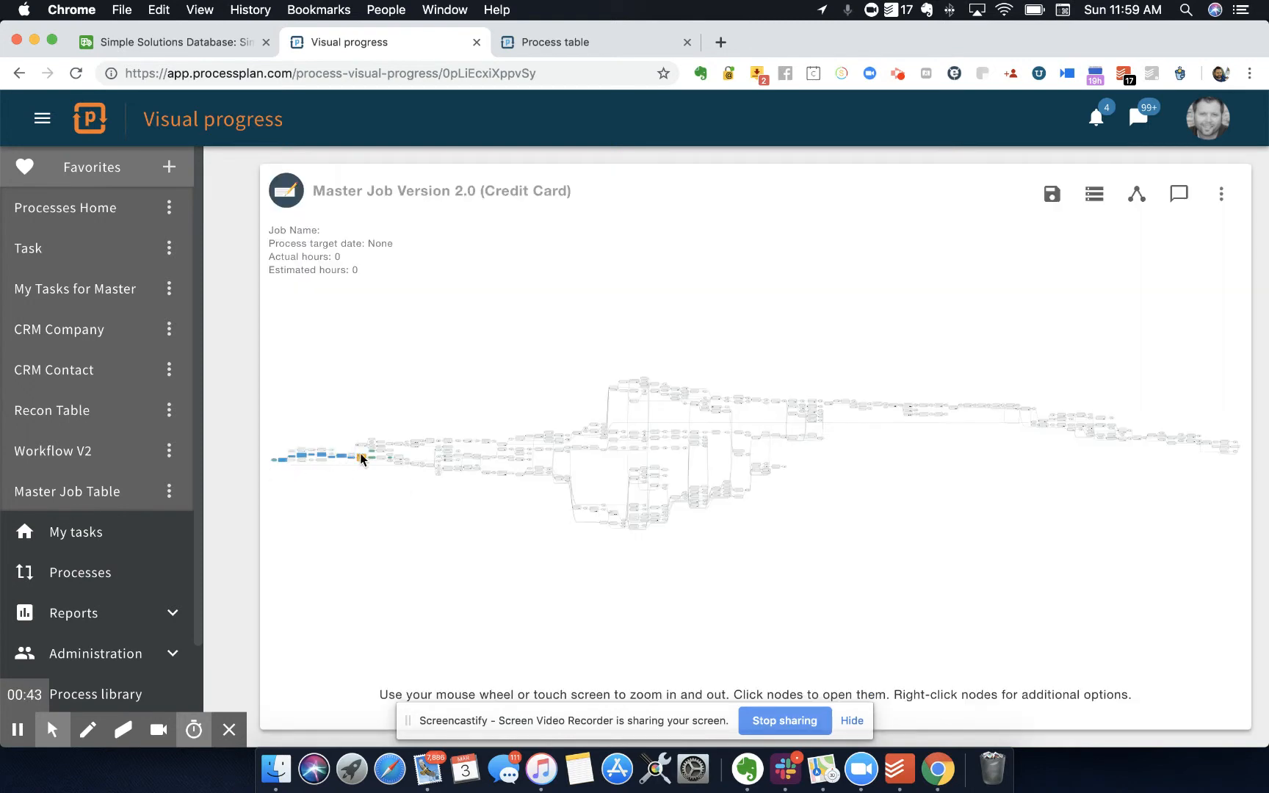
# - Open the Intake Form task from its orange node in the process flowchart
pyautogui.scroll(5, 362, 459)
pyautogui.scroll(4, 362, 459)
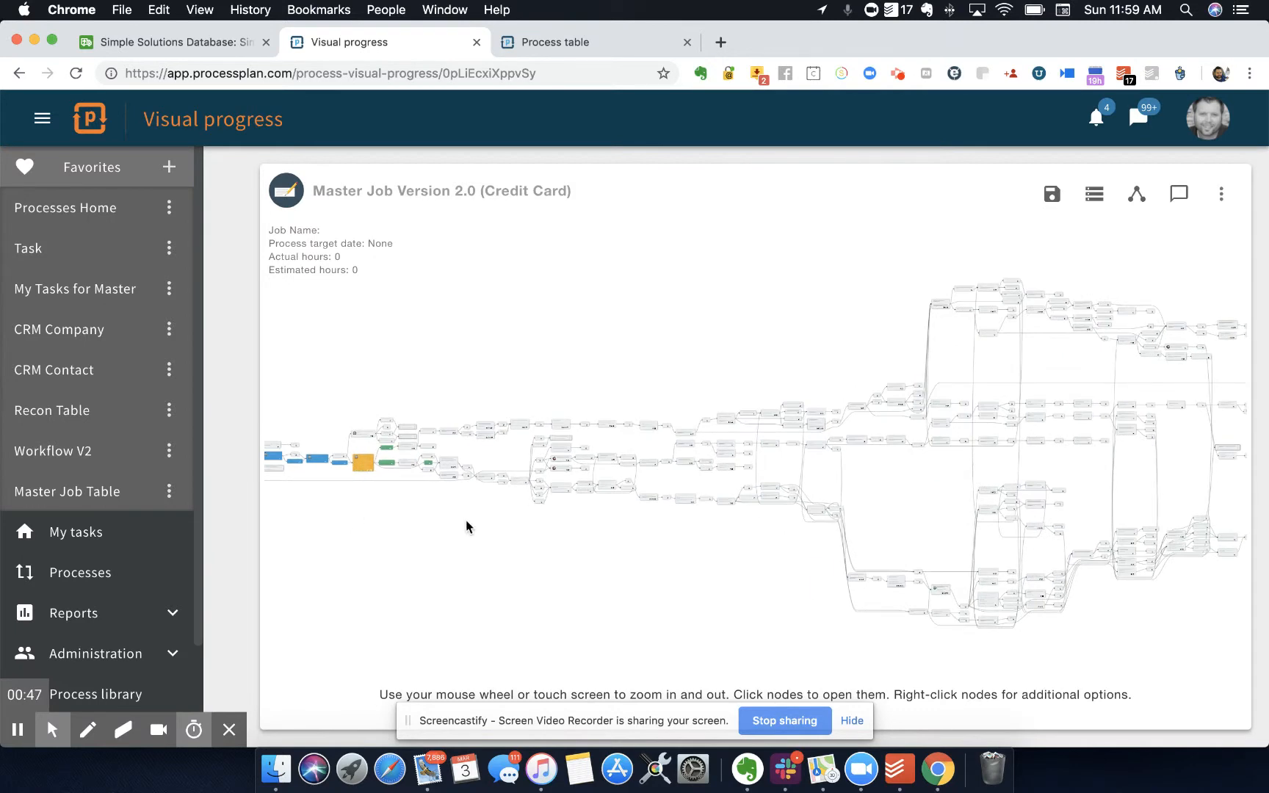
pyautogui.scroll(3, 466, 521)
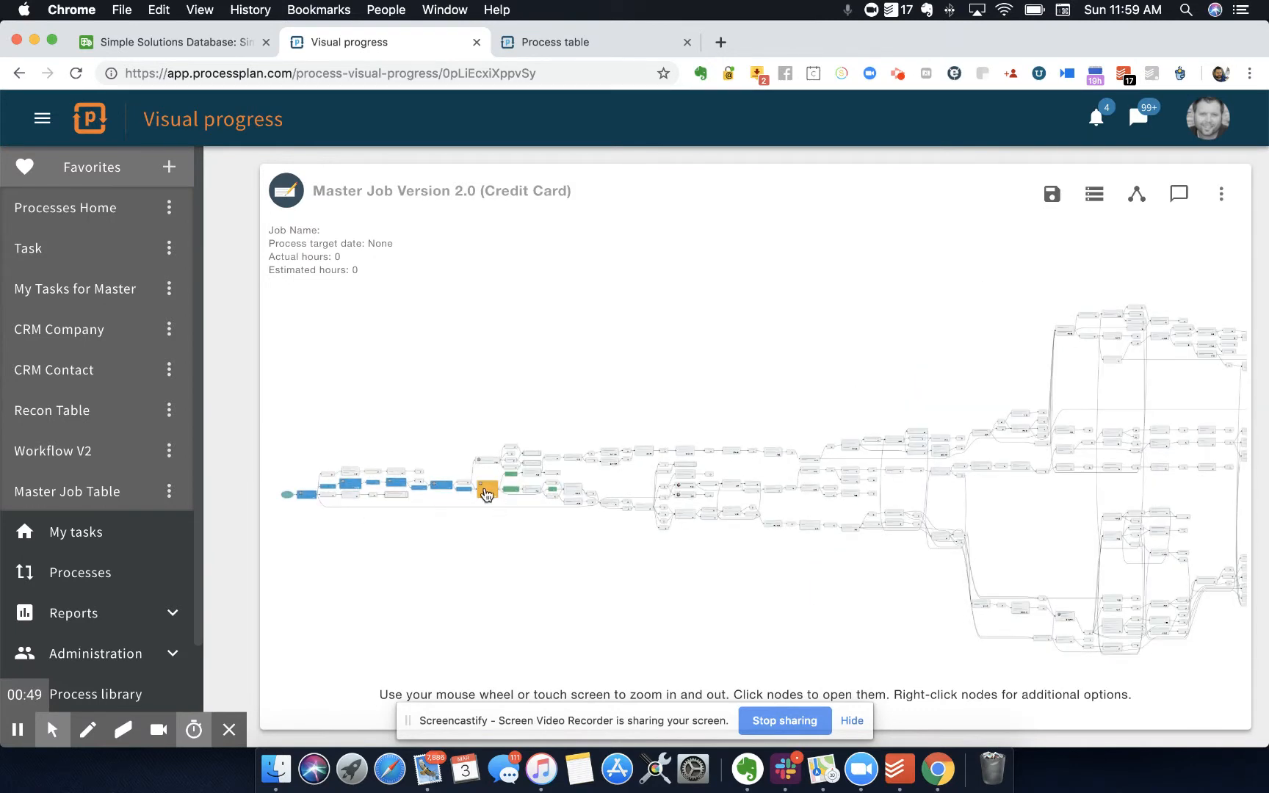
pyautogui.click(485, 493)
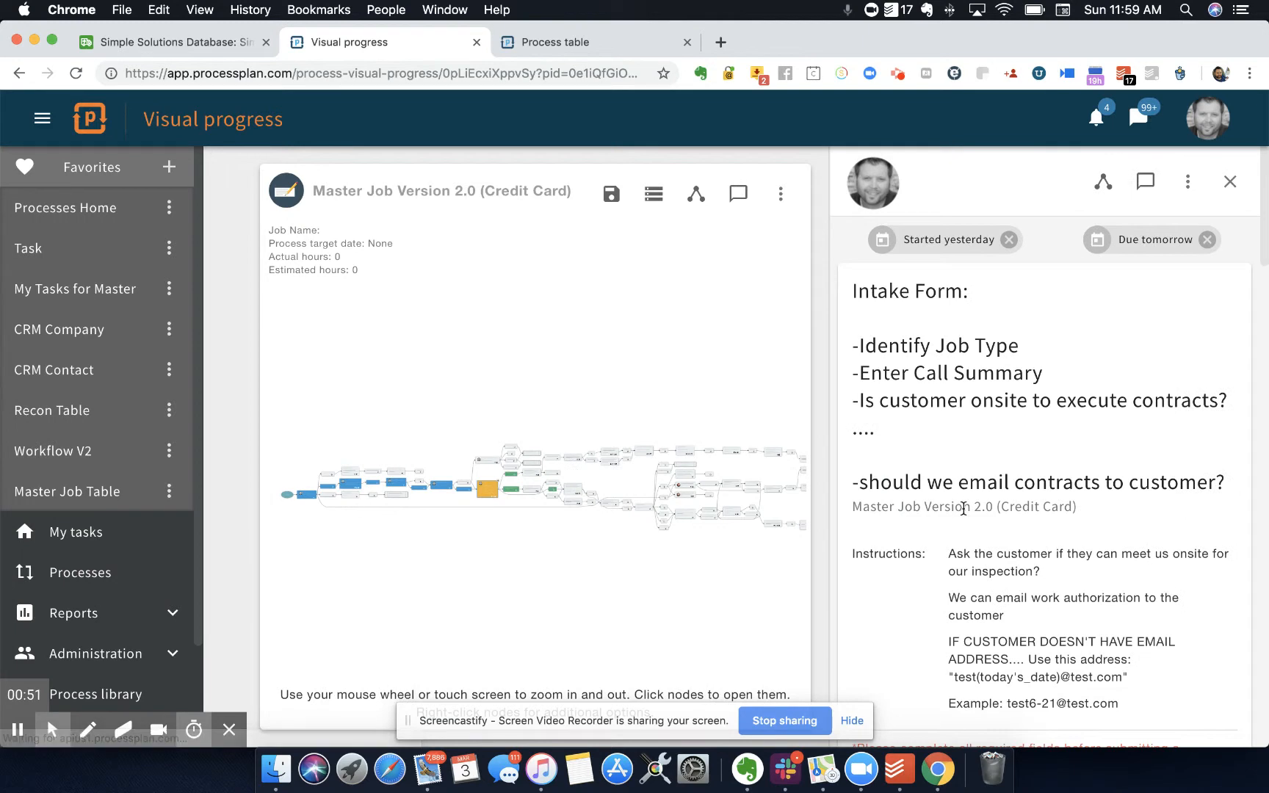
# - Set the Job Type process field to Water
pyautogui.scroll(-5, 947, 482)
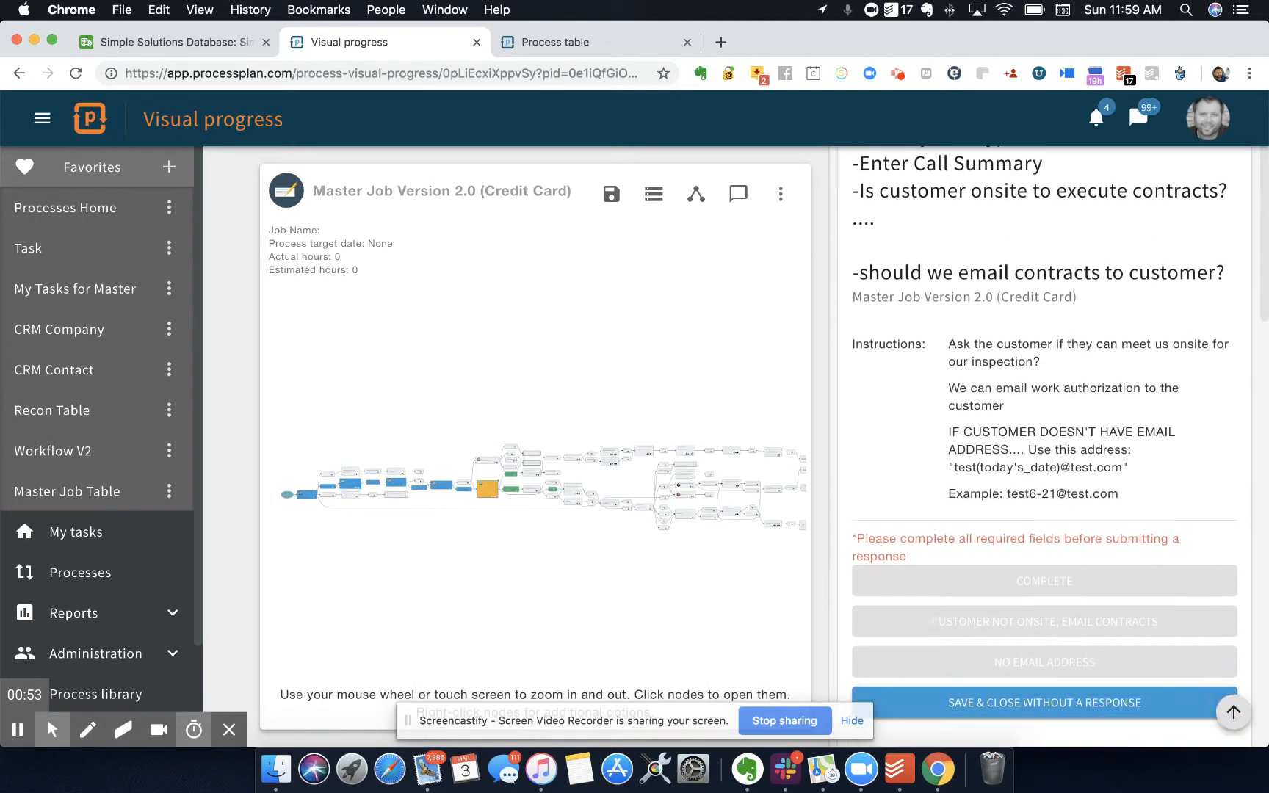
pyautogui.scroll(-3, 1039, 601)
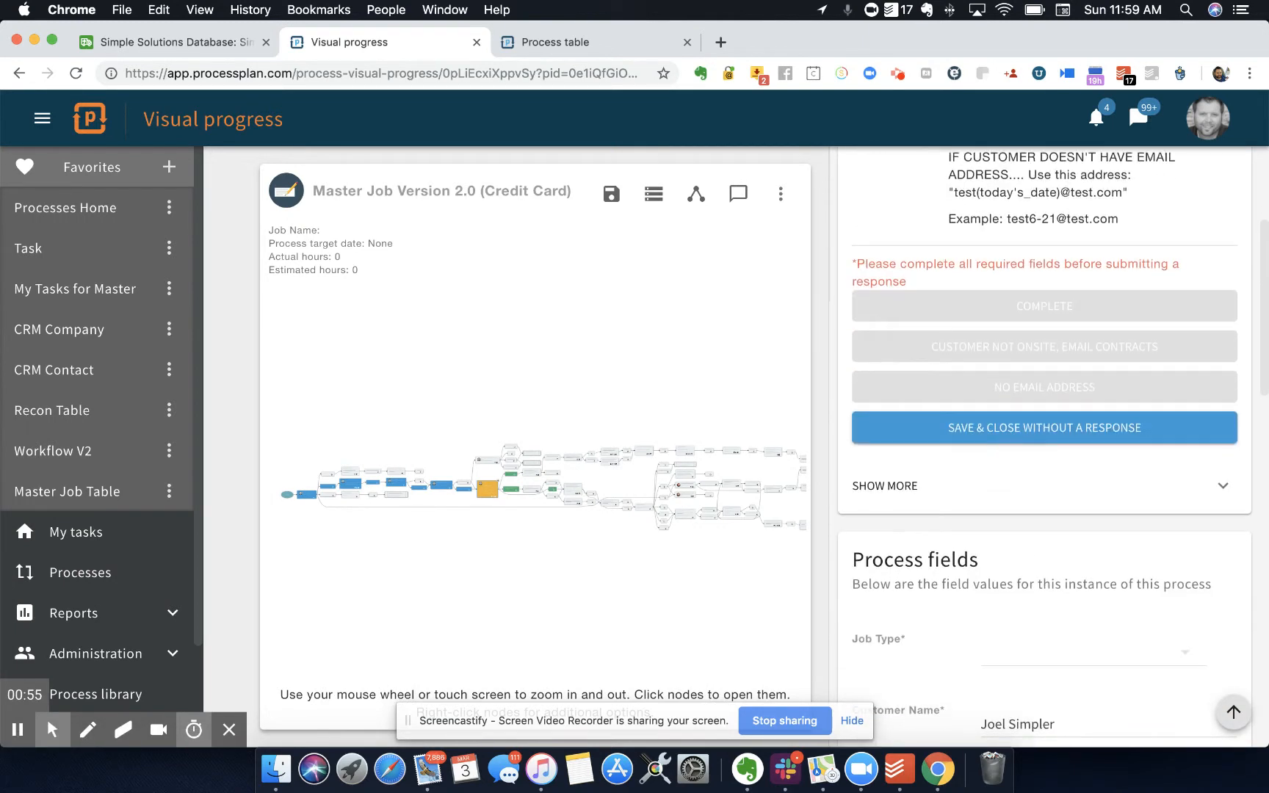
pyautogui.click(1026, 560)
pyautogui.click(1024, 530)
pyautogui.scroll(-1, 1042, 654)
pyautogui.scroll(-1, 1042, 654)
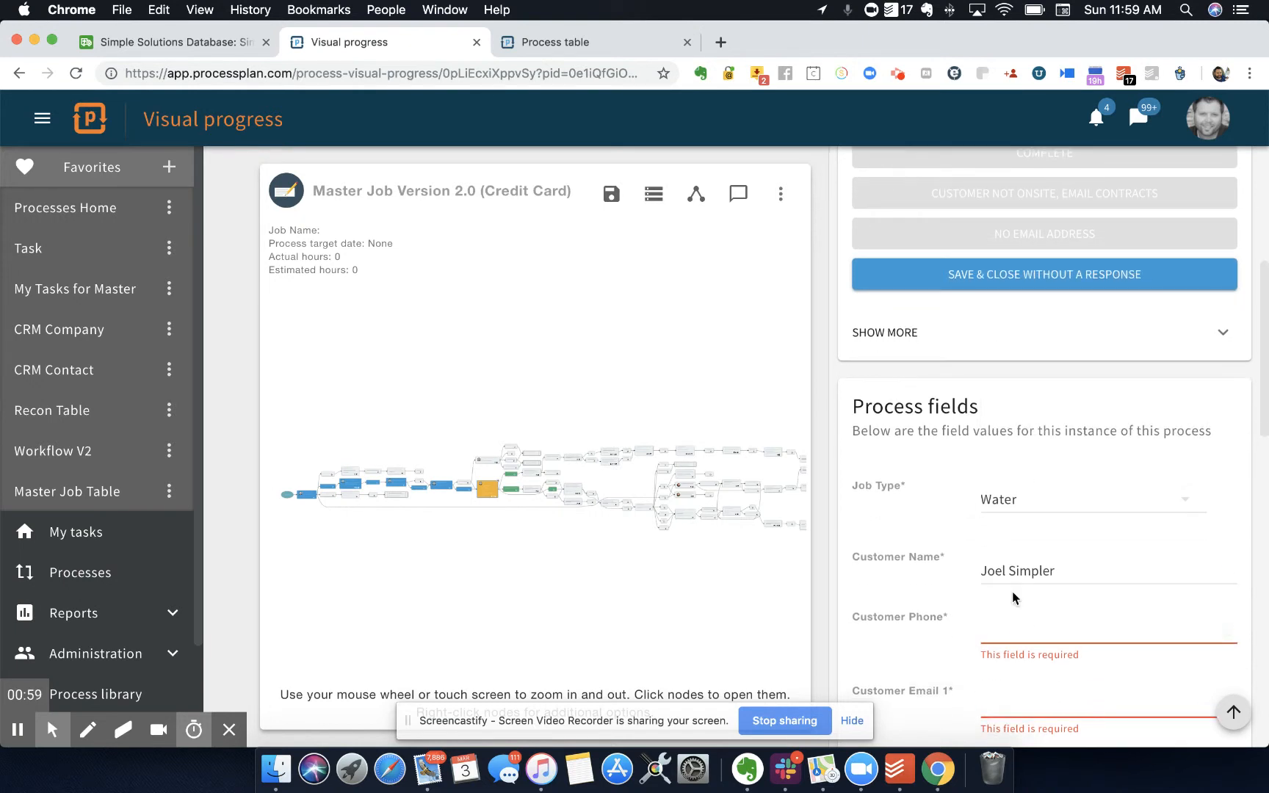
# - Enter the customer's phone number in the process fields
pyautogui.click(1012, 620)
pyautogui.write('615')
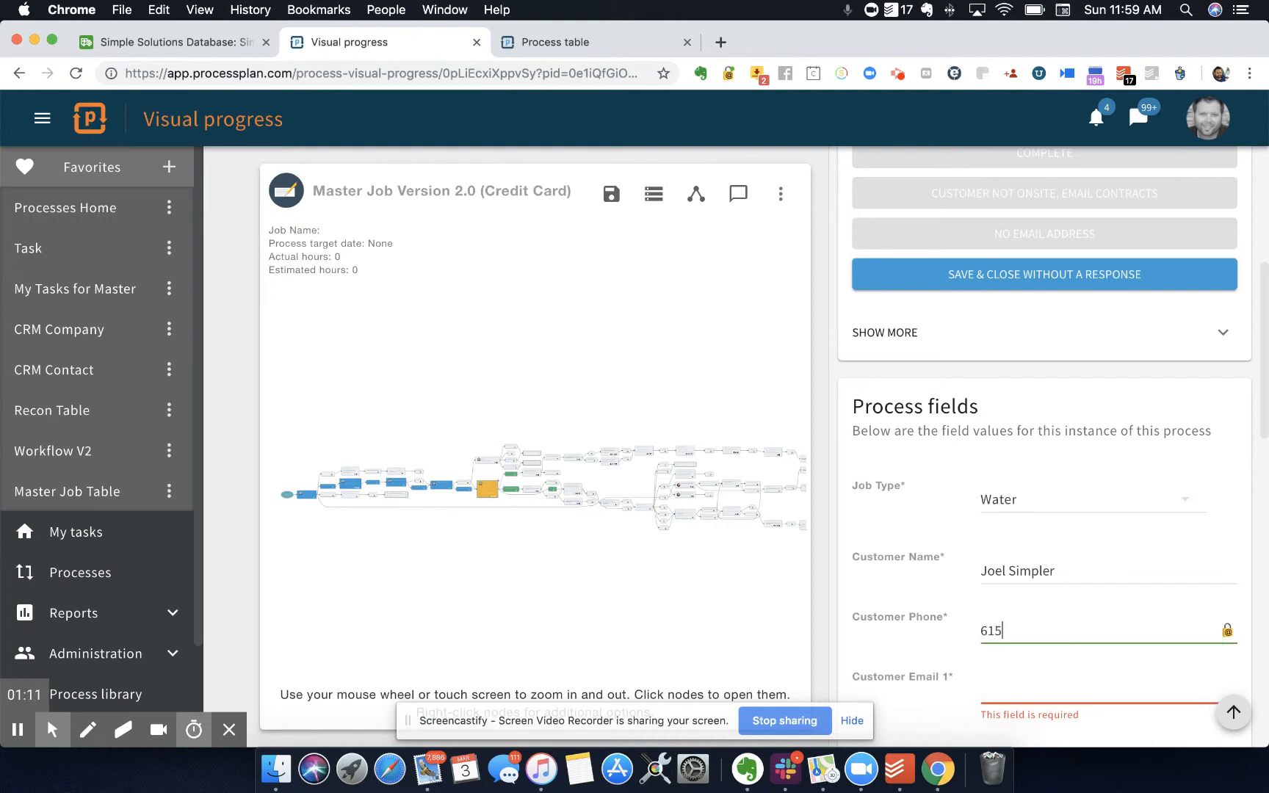
pyautogui.write('-')
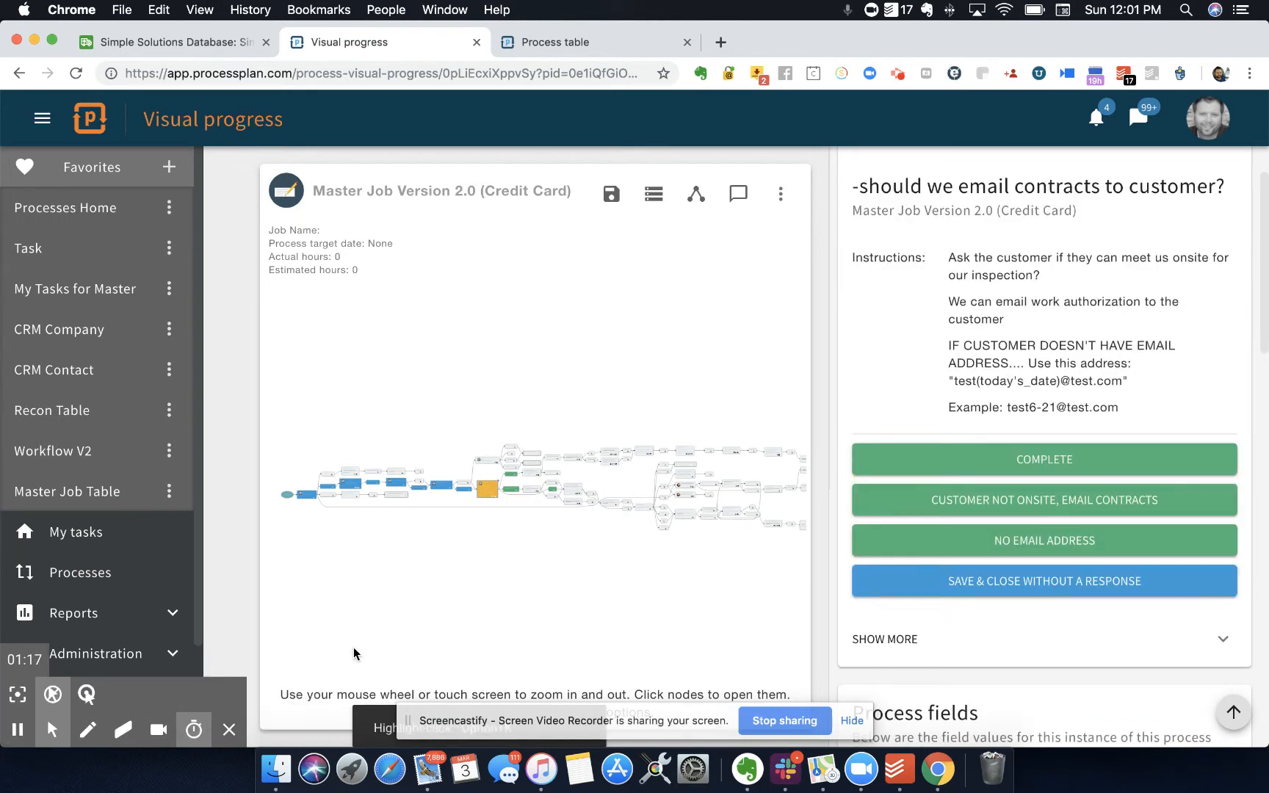
# - Review the intake form's instructions, response options and filled customer and referral fields, including the job type choices
pyautogui.scroll(-10, 963, 504)
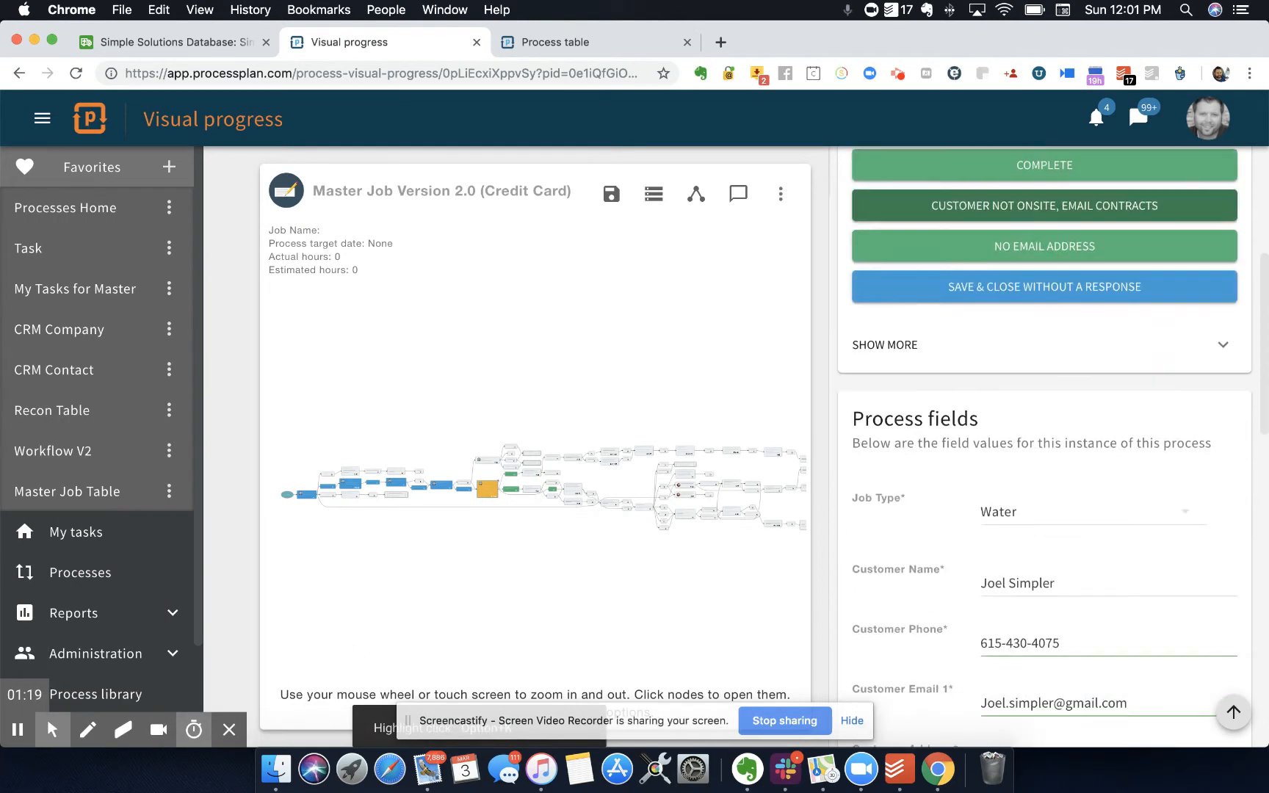
pyautogui.scroll(-5, 1120, 496)
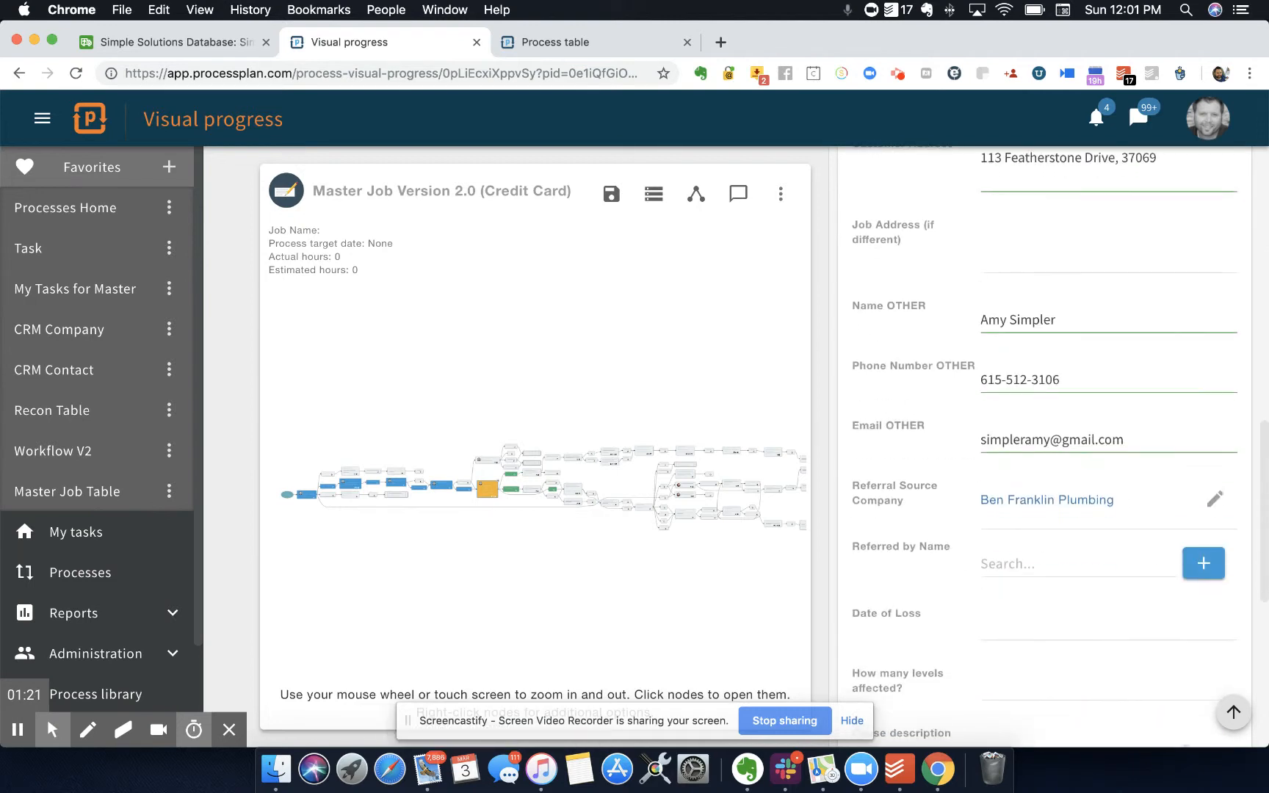
pyautogui.scroll(10, 1119, 496)
pyautogui.scroll(6, 992, 593)
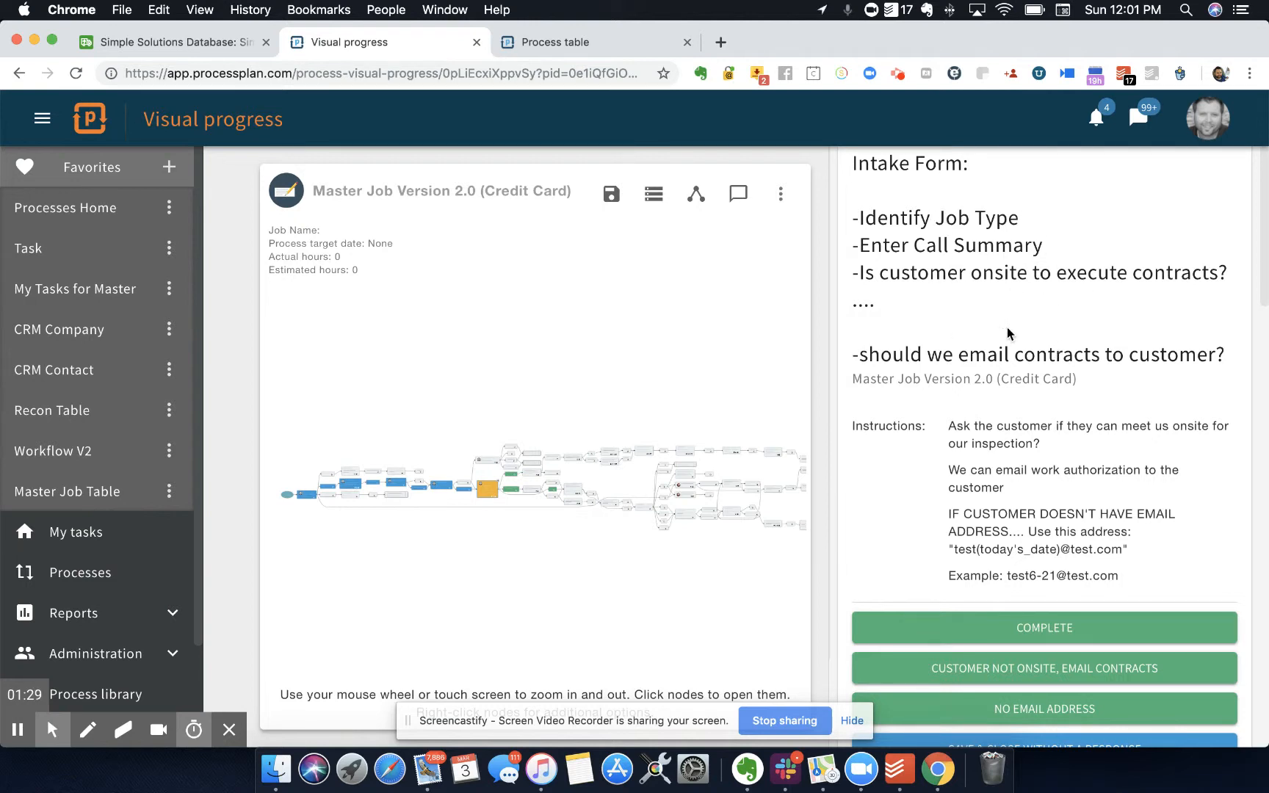
pyautogui.scroll(-2, 1008, 328)
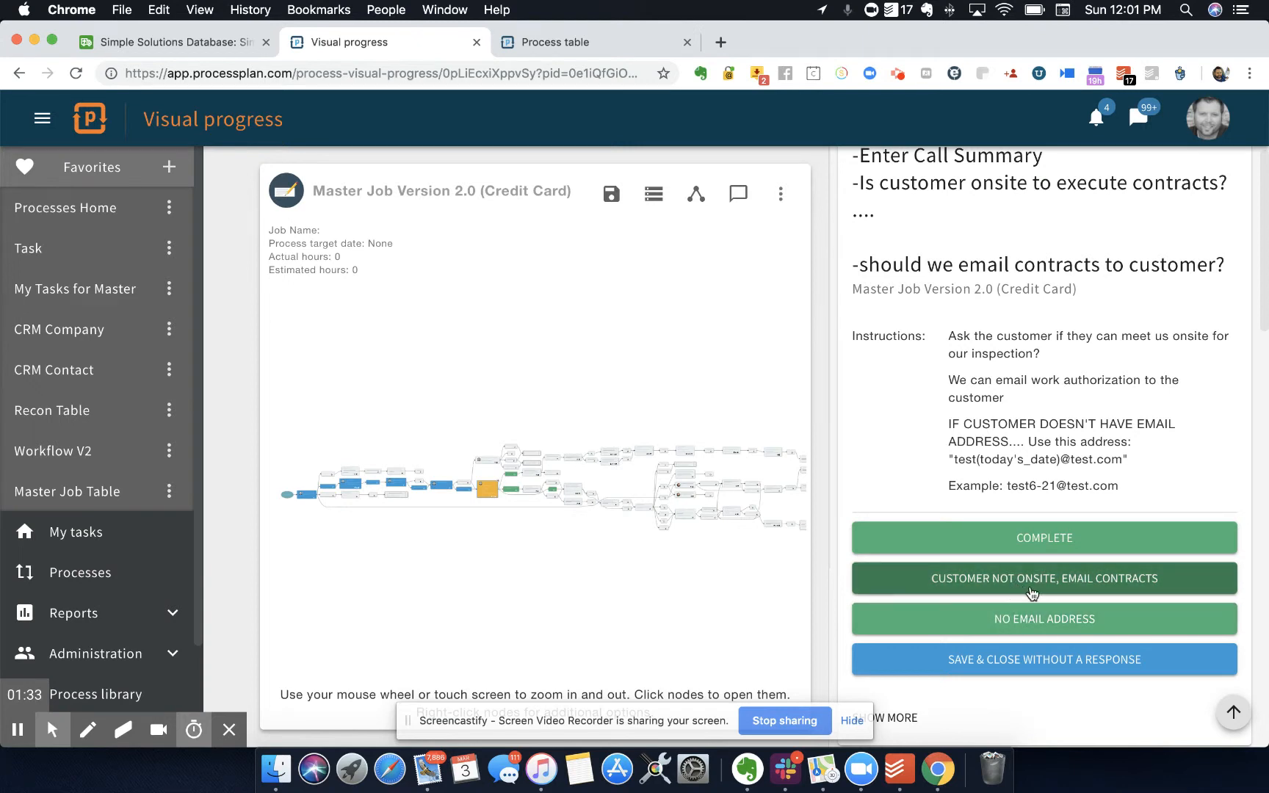
pyautogui.scroll(-10, 1032, 593)
pyautogui.scroll(3, 1042, 441)
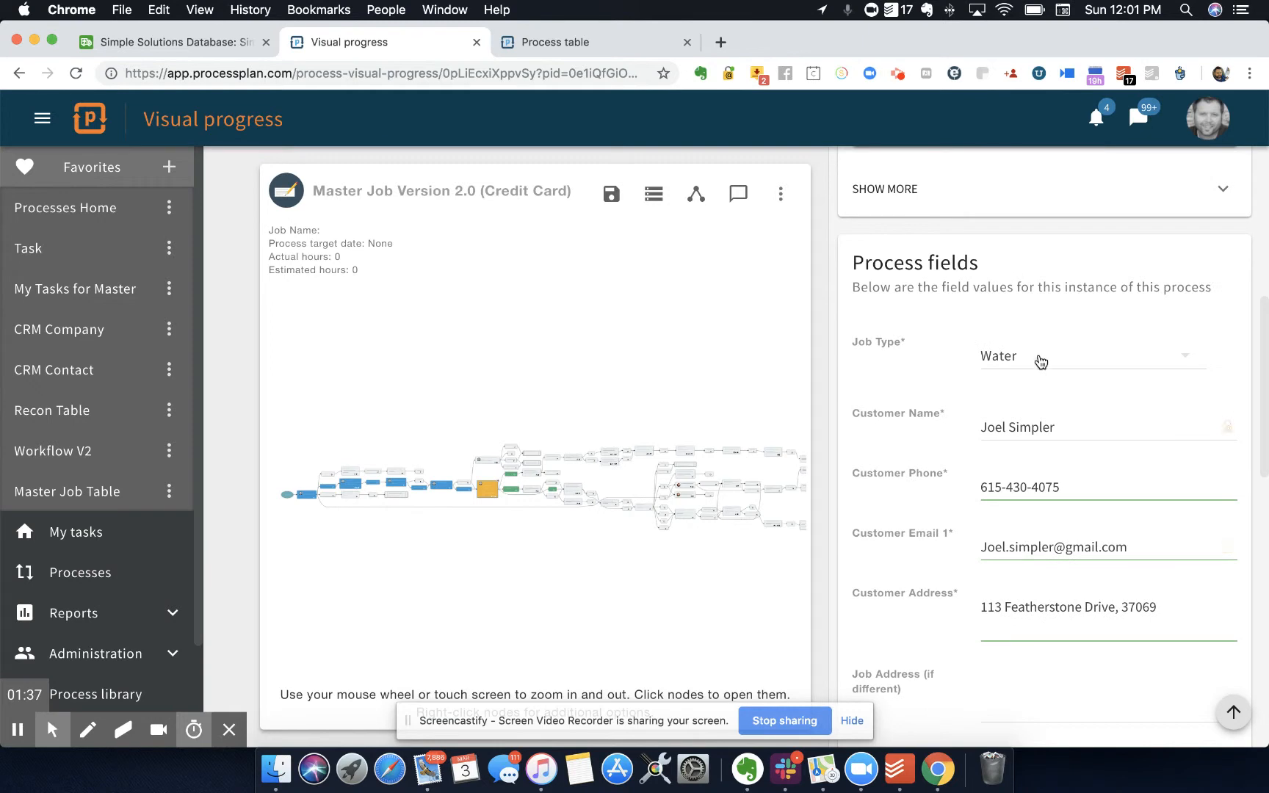
pyautogui.click(1038, 360)
pyautogui.click(1037, 563)
# - Set the Date of Loss to 03/03/2019
pyautogui.scroll(-5, 1042, 499)
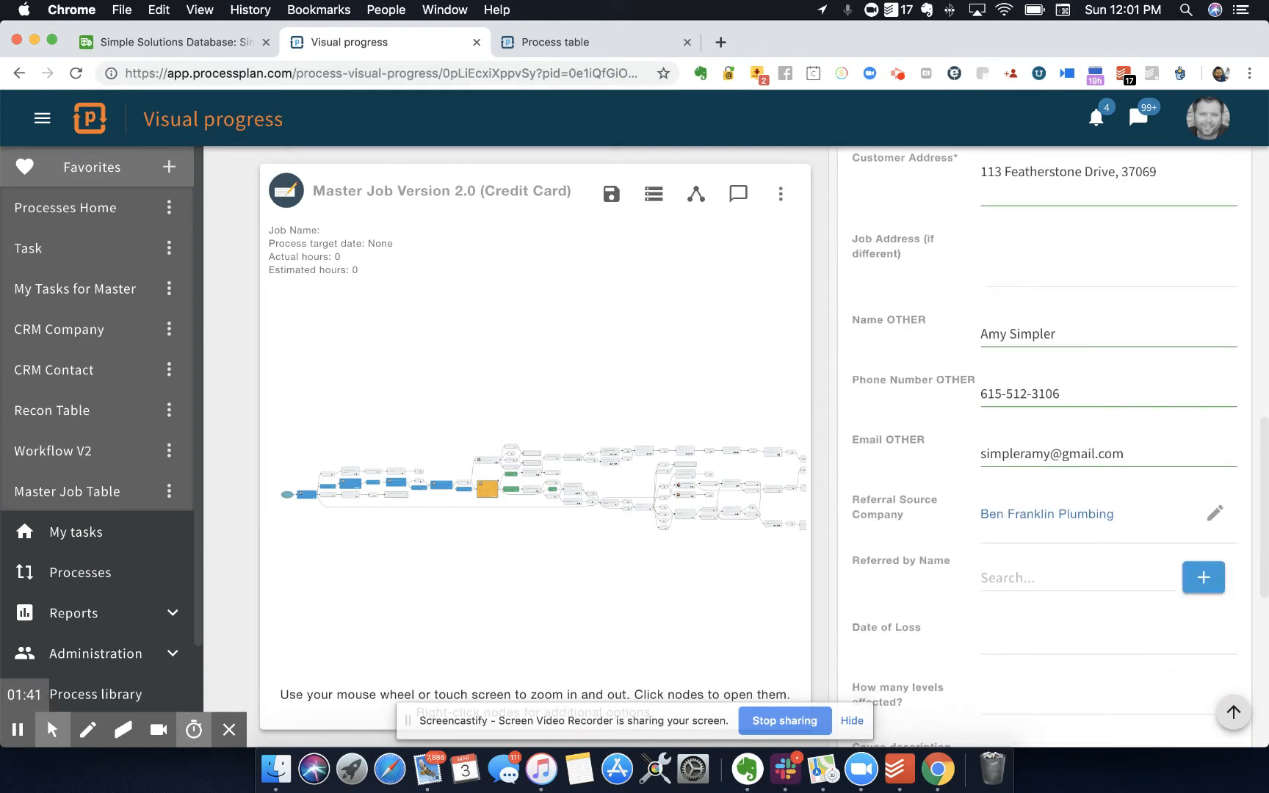
pyautogui.scroll(-3, 1064, 467)
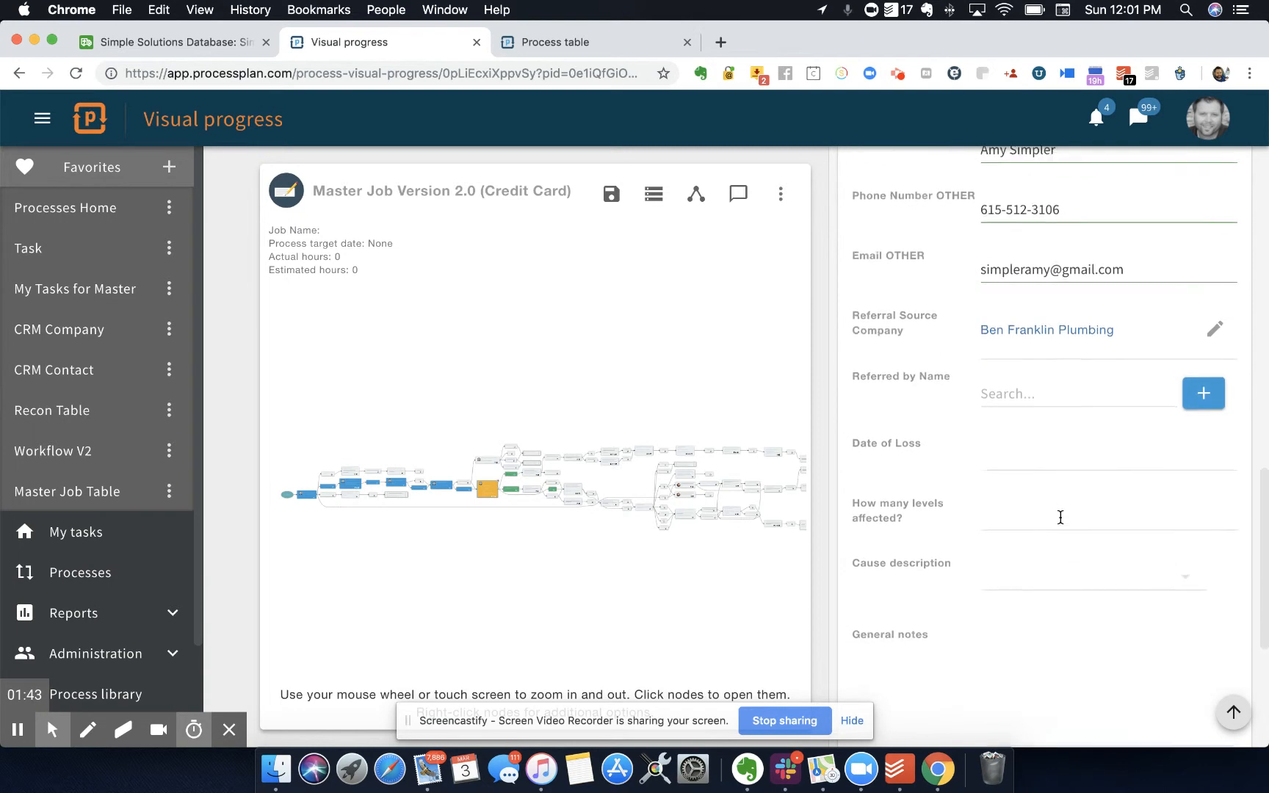
pyautogui.scroll(-1, 1060, 518)
pyautogui.click(1037, 416)
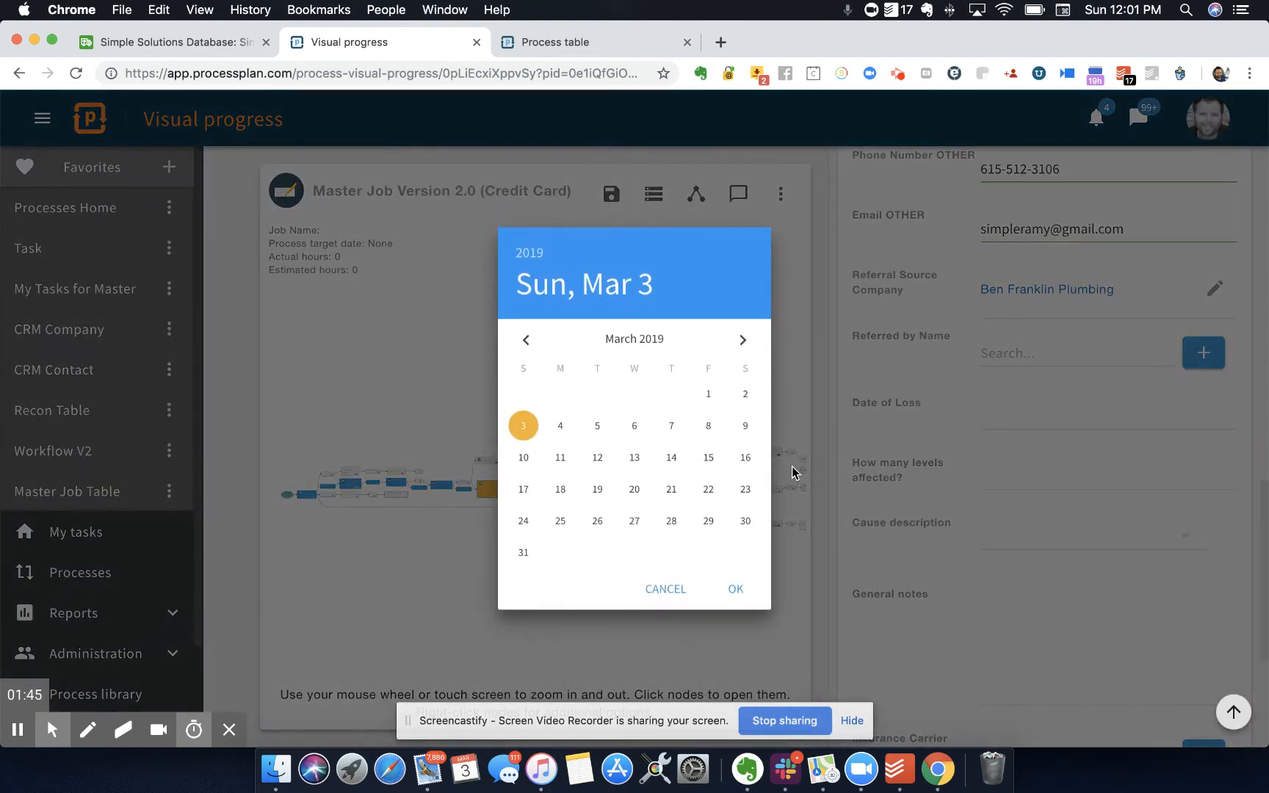
pyautogui.click(733, 589)
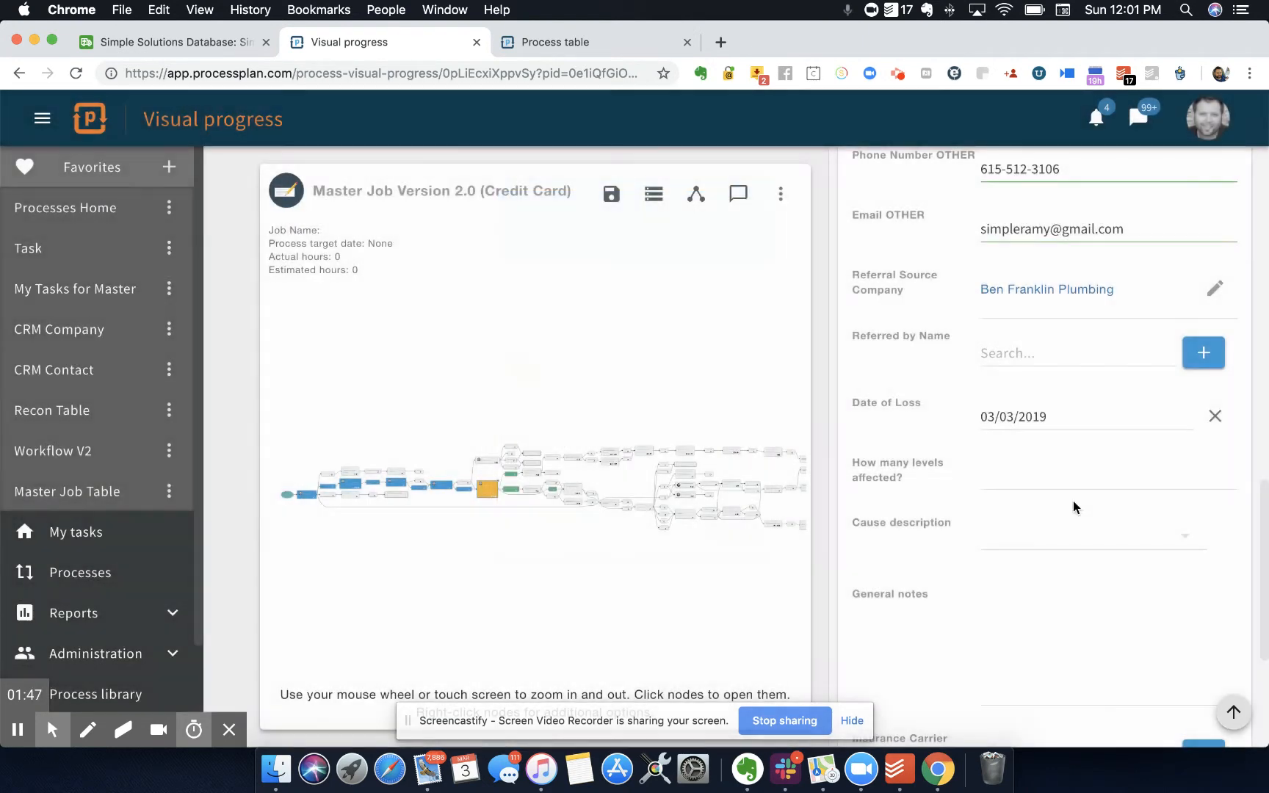
# - Set the number of levels affected to 2 and the cause description to Dishwasher
pyautogui.click(1101, 484)
pyautogui.write('2')
pyautogui.click(1083, 533)
pyautogui.click(1053, 457)
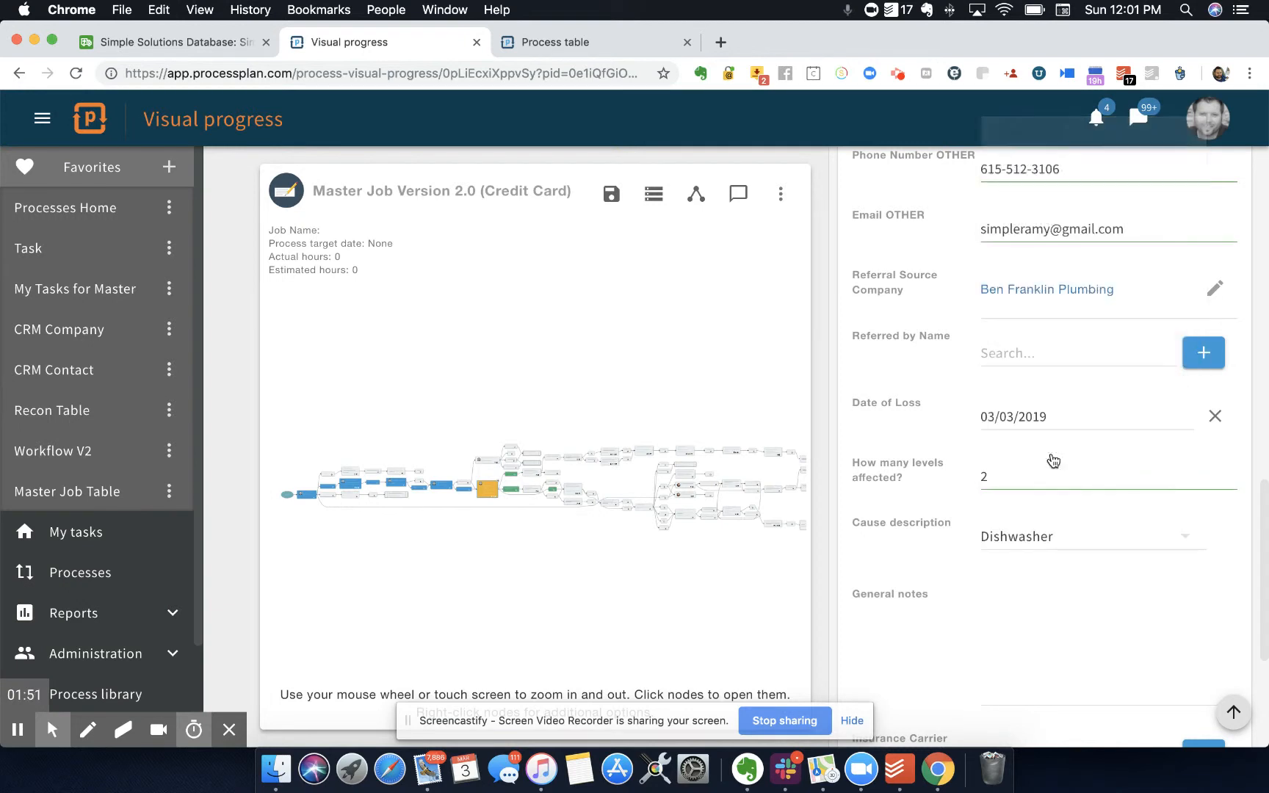
# - Enter "Dishwasher had a small leak that suddenly became larger." in the general notes, followed by a blank line
pyautogui.click(1028, 597)
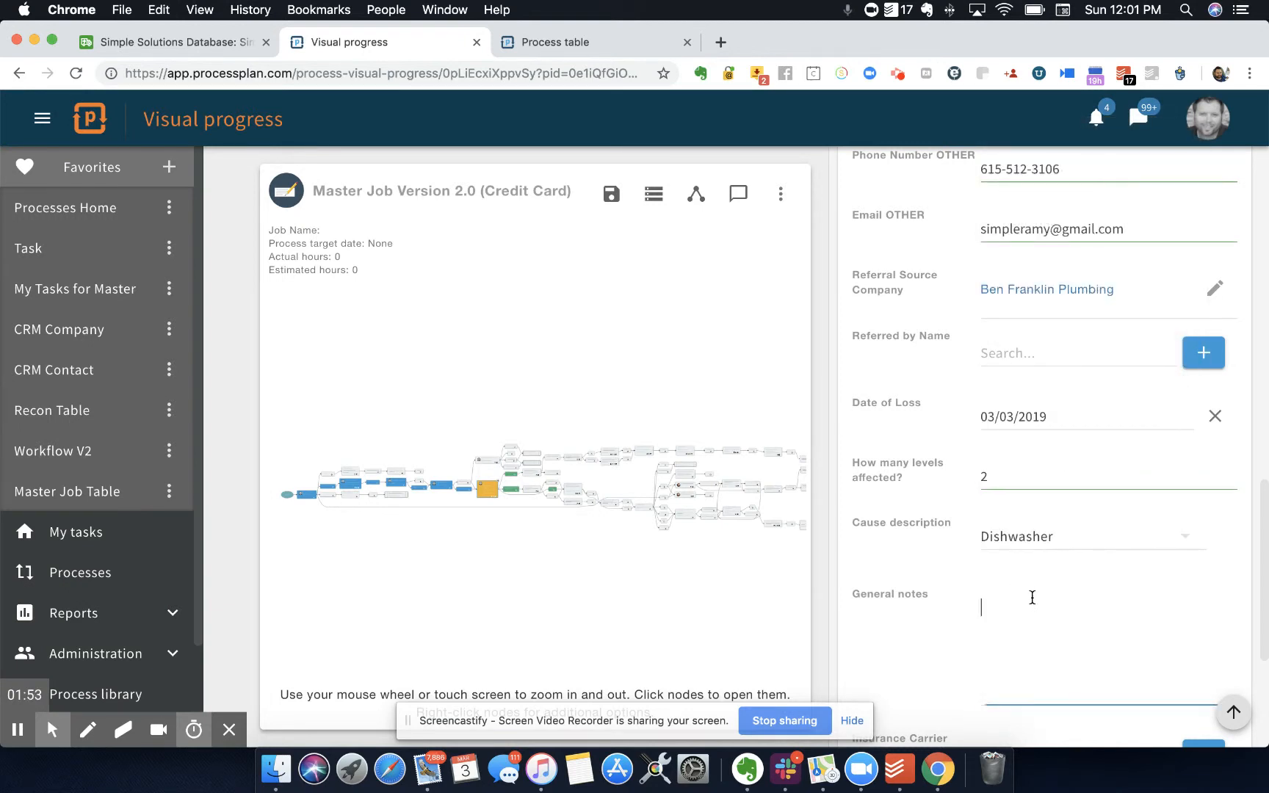
pyautogui.write('Dishwasher had a small leak that')
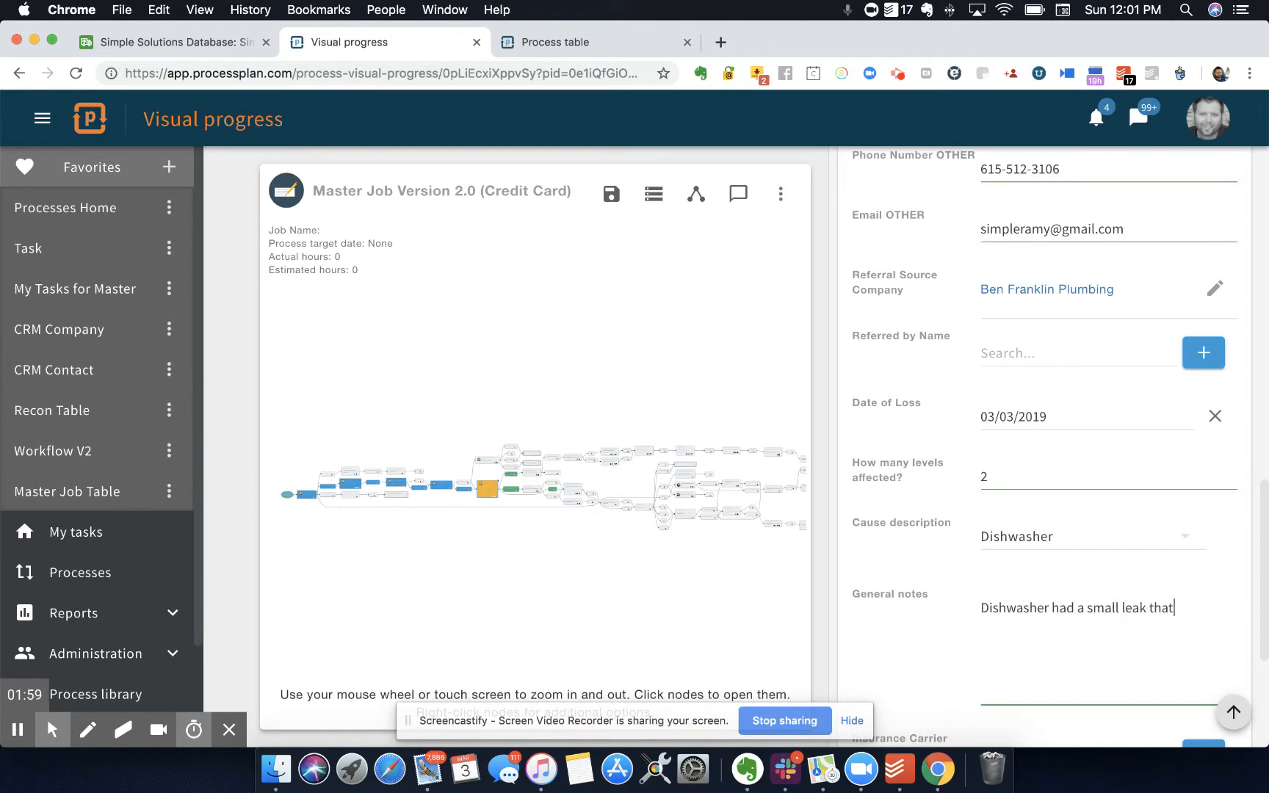
pyautogui.write(' sude')
pyautogui.write('enlky')
pyautogui.press('BackSpace')
pyautogui.press('BackSpace')
pyautogui.press('BackSpace')
pyautogui.write('y bca')
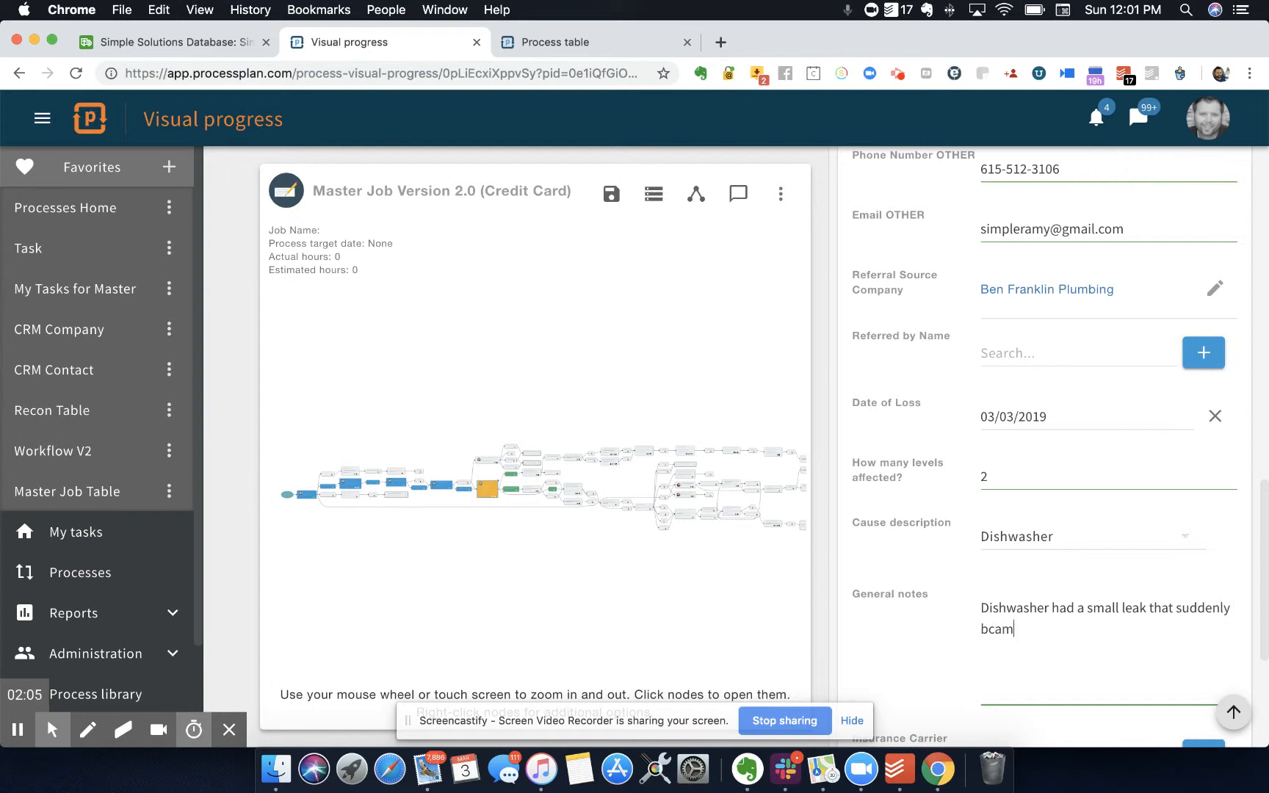
pyautogui.write('me')
pyautogui.press('BackSpace')
pyautogui.press('BackSpace')
pyautogui.press('BackSpace')
pyautogui.write('ecame larger.')
pyautogui.press('Return')
pyautogui.press('Return')
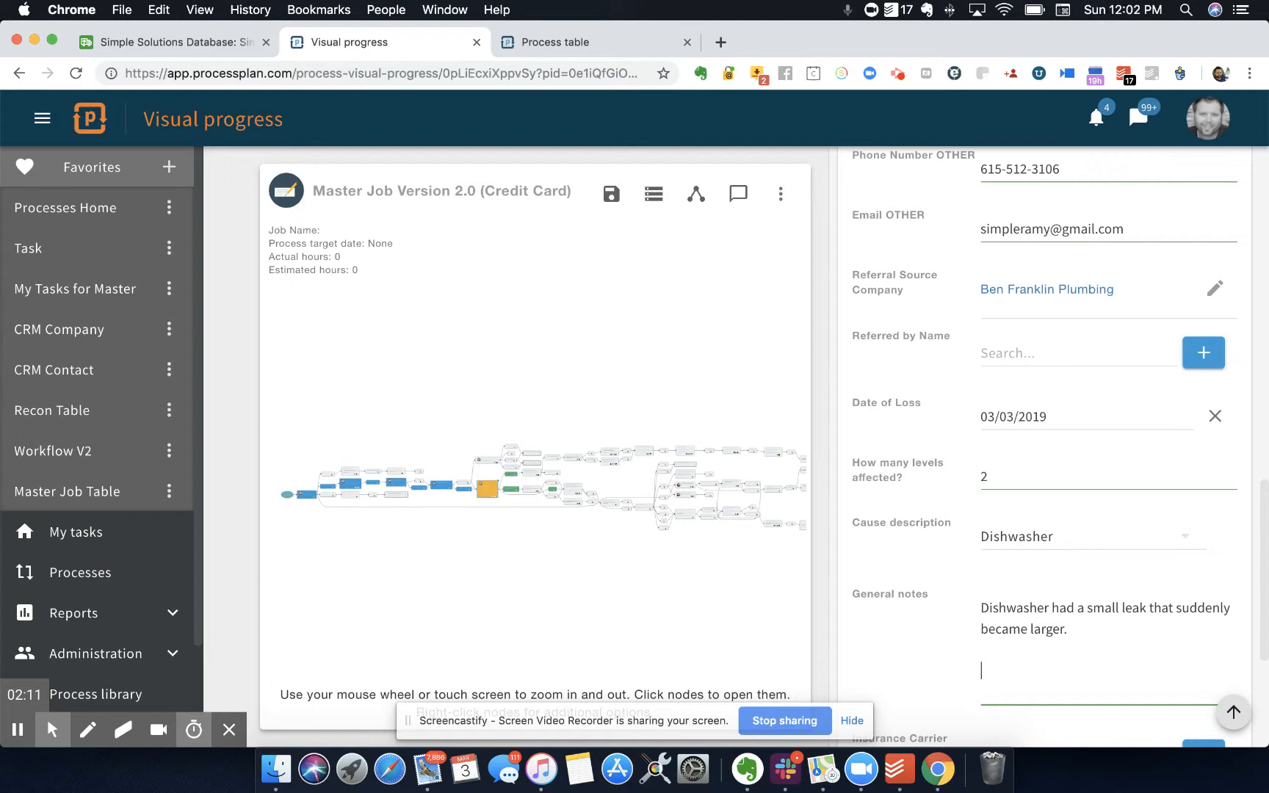
# - Add the general notes paragraph "Damage to the ceiling of the finished basement below the kitchen." followed by a blank line
pyautogui.write('Damage to the ceil')
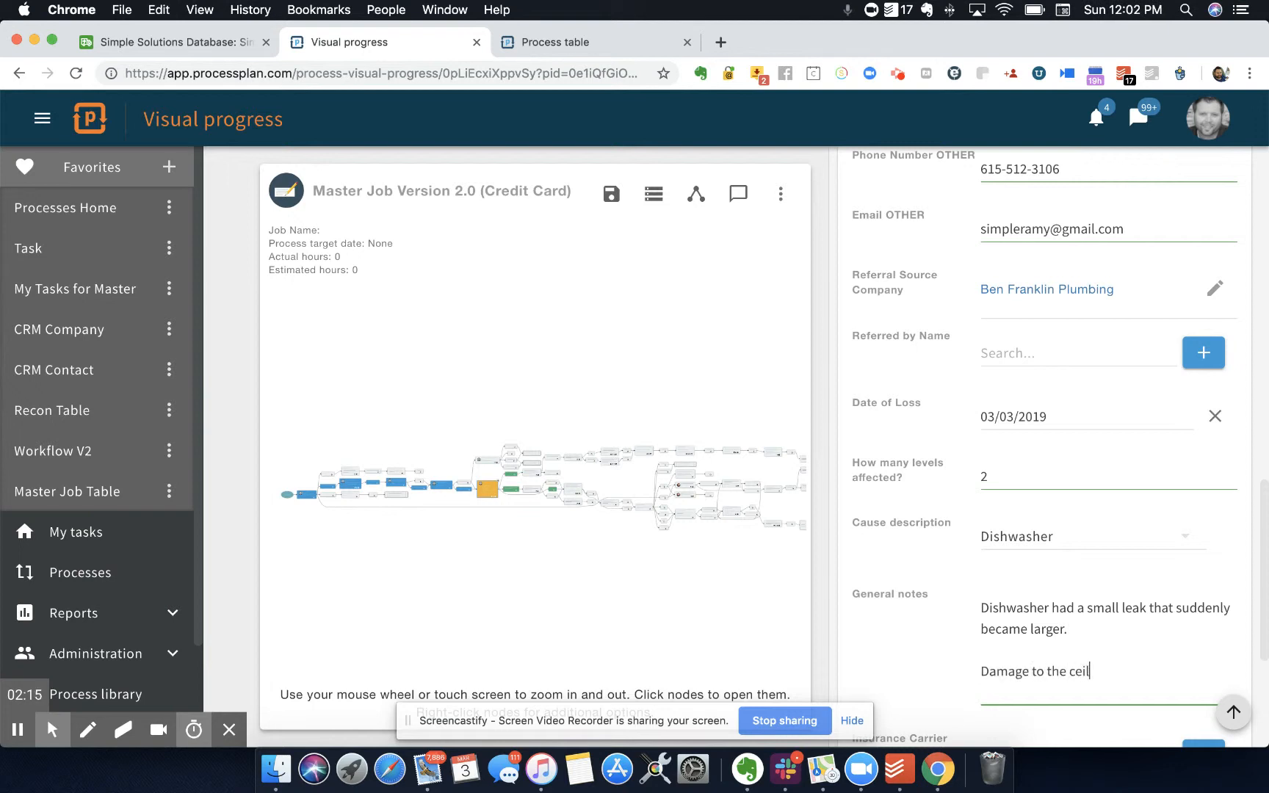
pyautogui.write('ing of the finished')
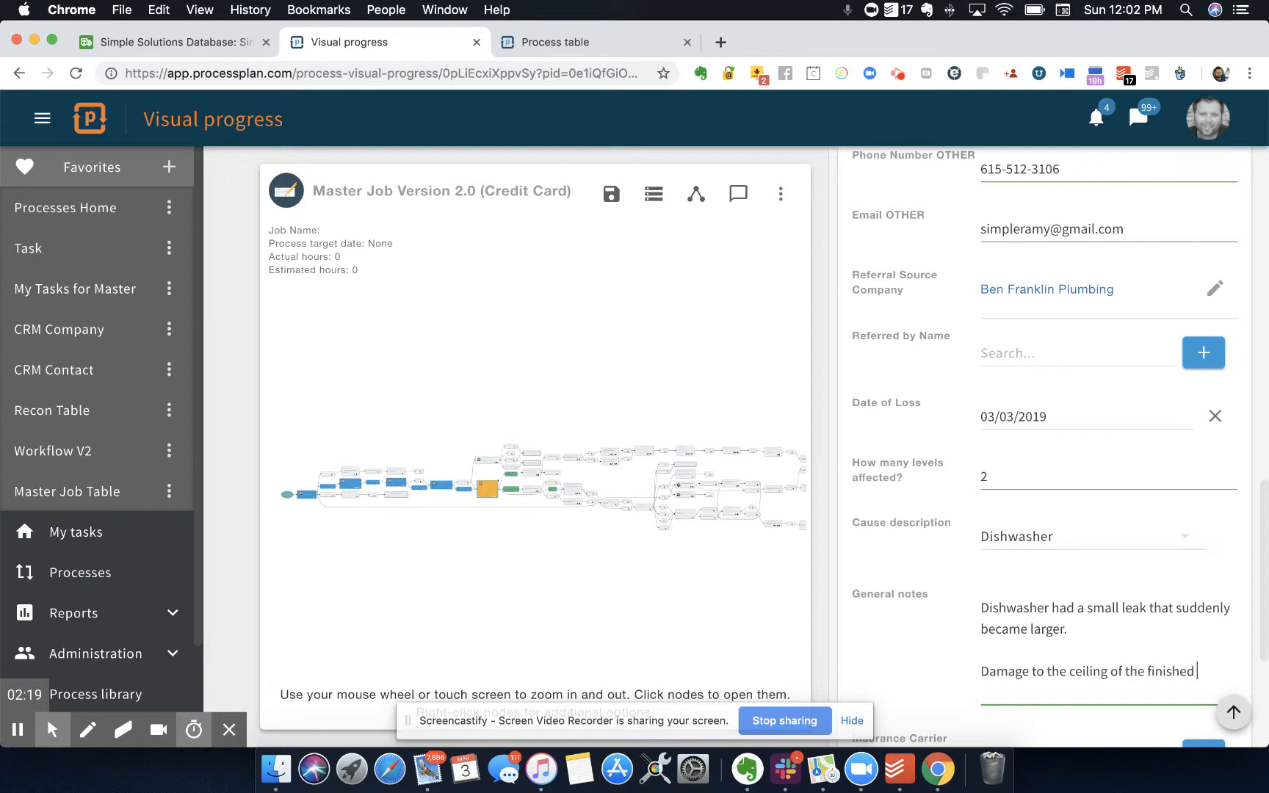
pyautogui.write(' basement below the ')
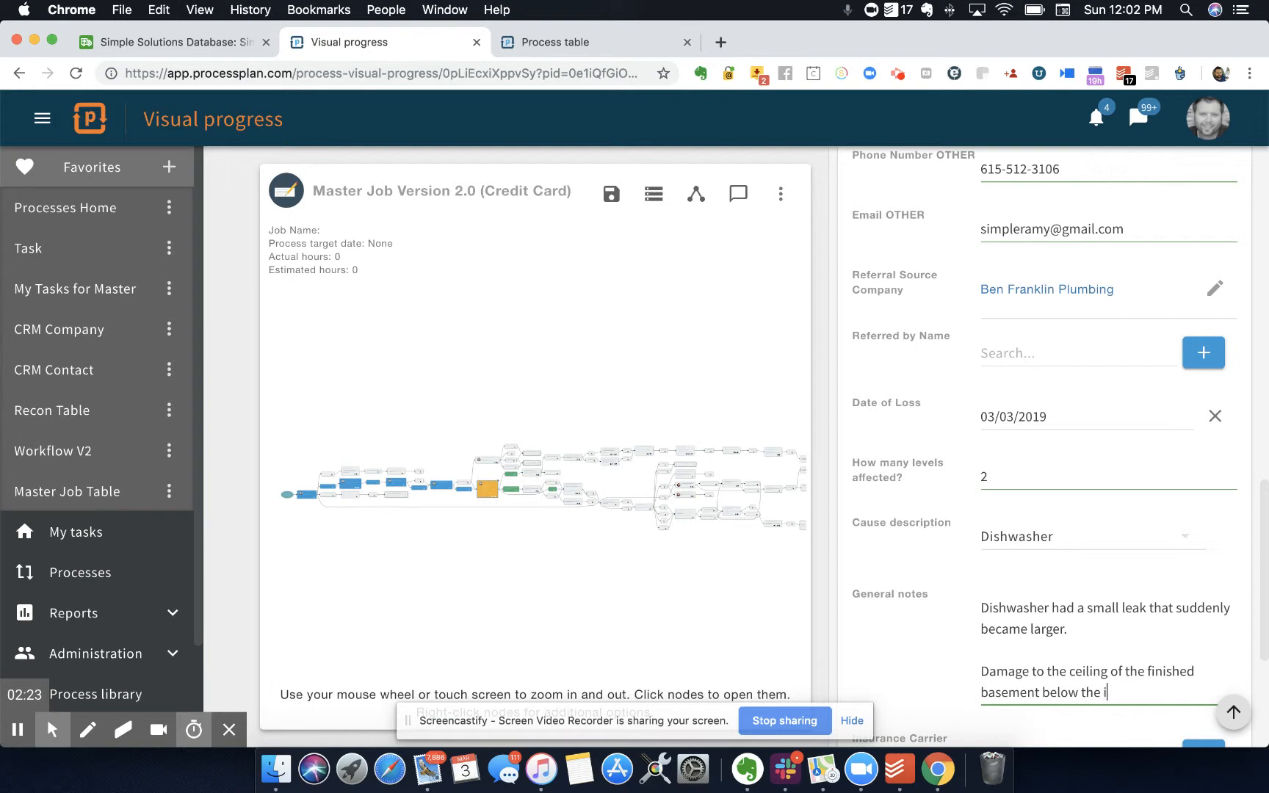
pyautogui.write('kitchen.')
pyautogui.press('Return')
pyautogui.press('Return')
# - Add the general notes paragraph "Hardwoods are in the kitchen and likely affected"
pyautogui.write('Hardwoods are in th')
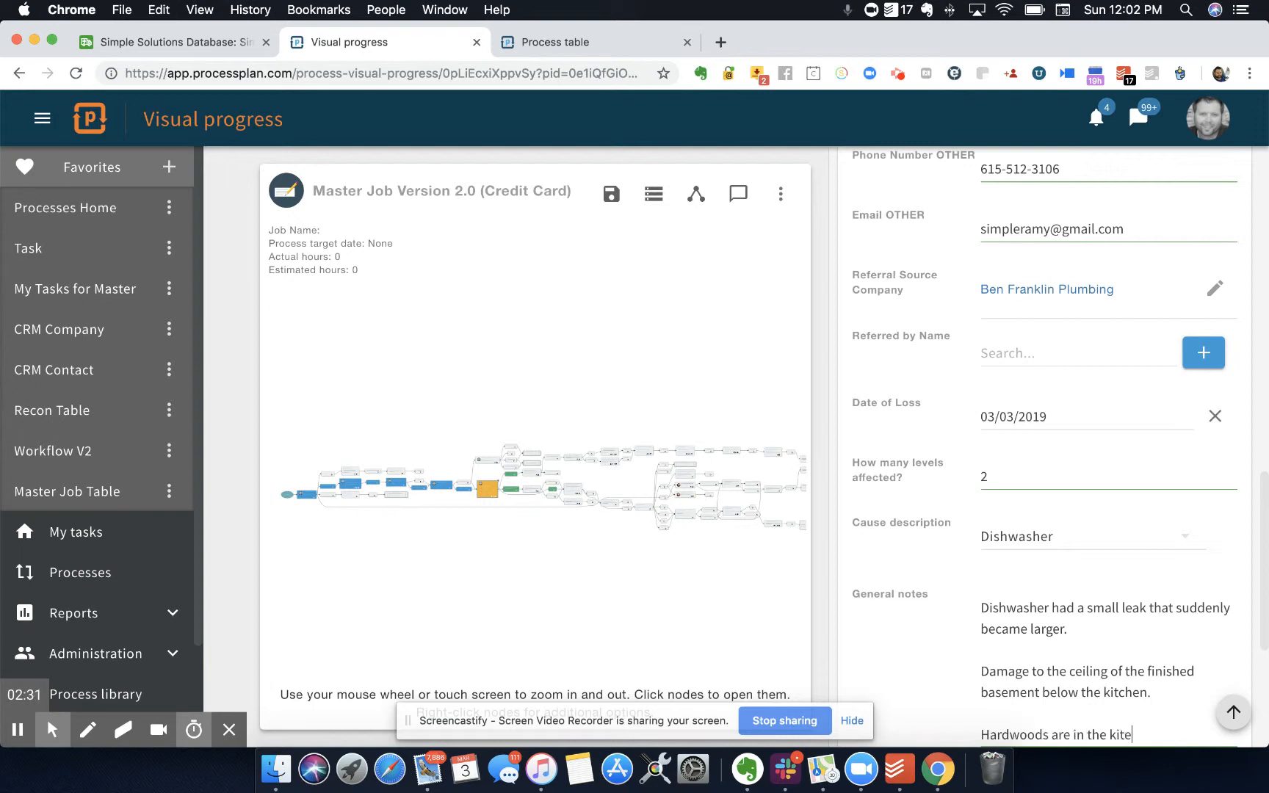
pyautogui.write('e kitchen and likely afected')
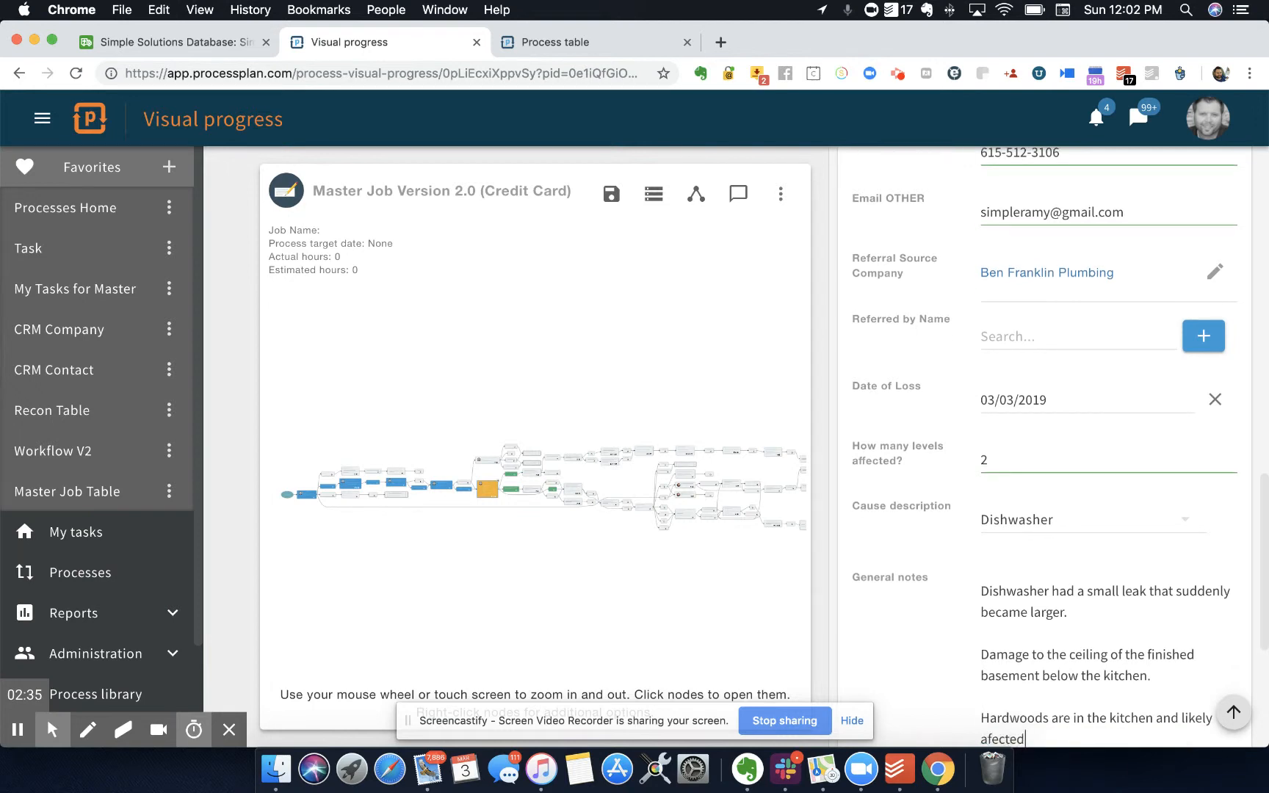
pyautogui.press('BackSpace')
pyautogui.press('BackSpace')
pyautogui.press('BackSpace')
pyautogui.press('BackSpace')
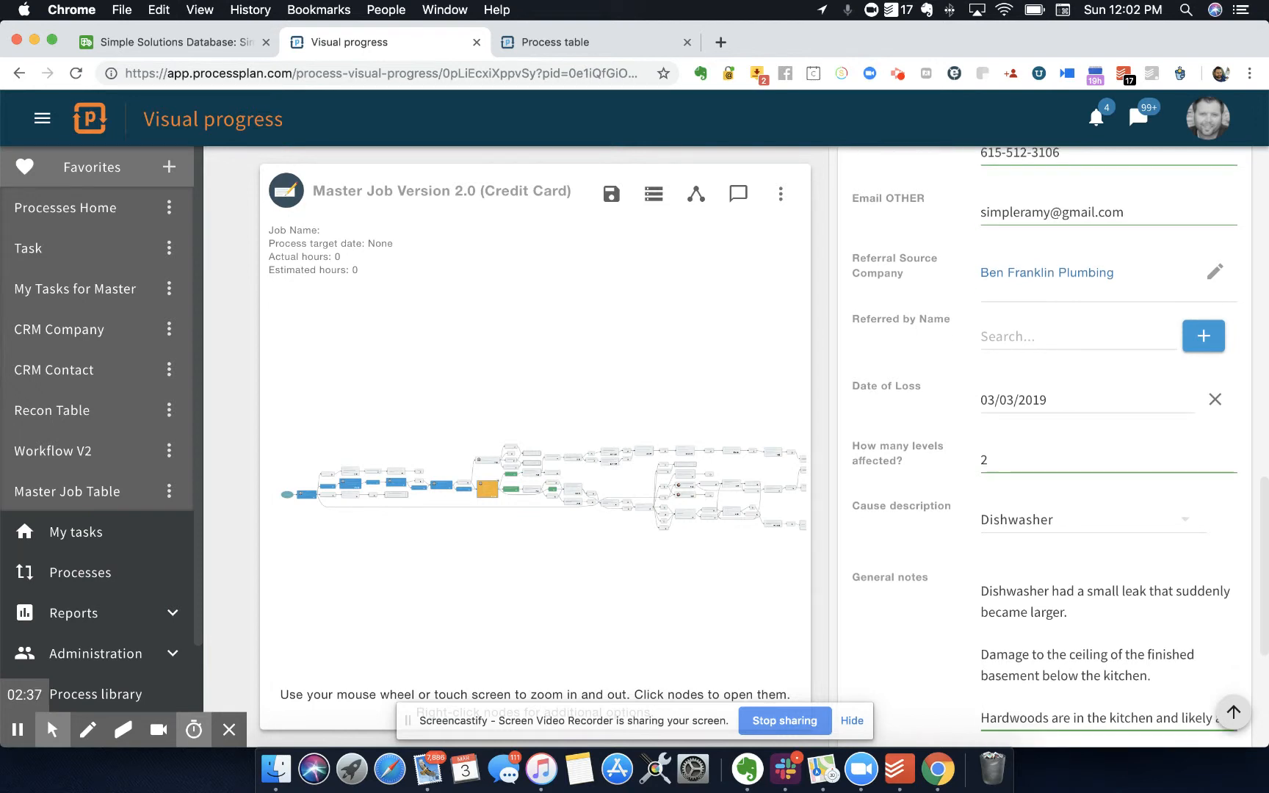
pyautogui.scroll(-2, 1102, 626)
pyautogui.write('ffe')
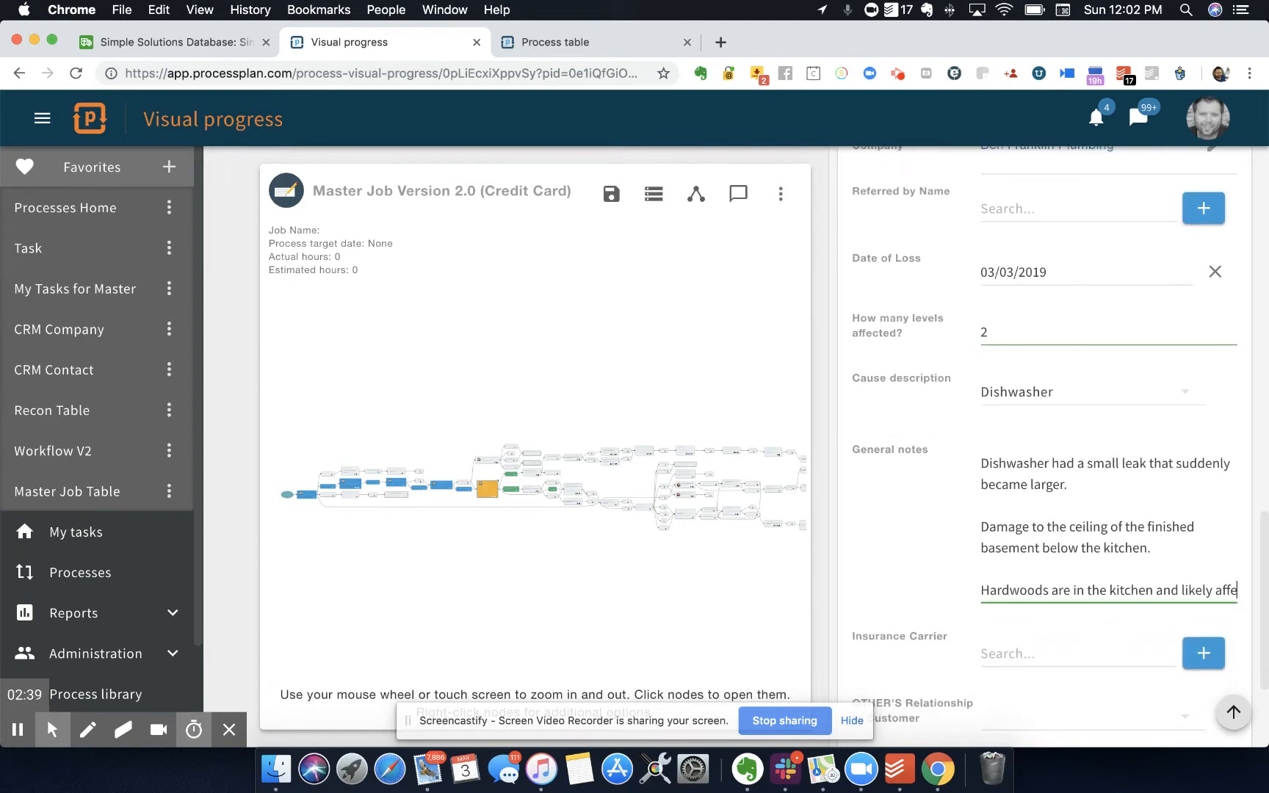
pyautogui.write('cted')
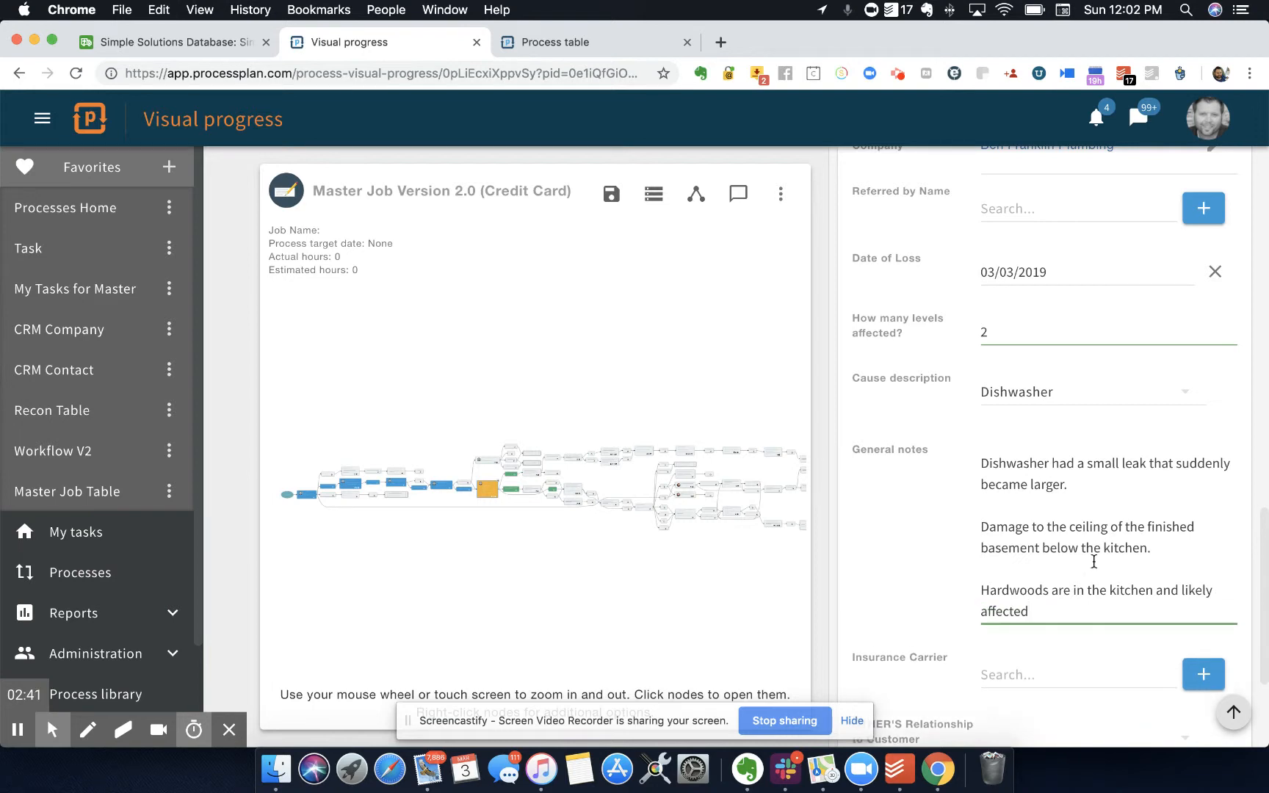
pyautogui.scroll(-4, 1094, 561)
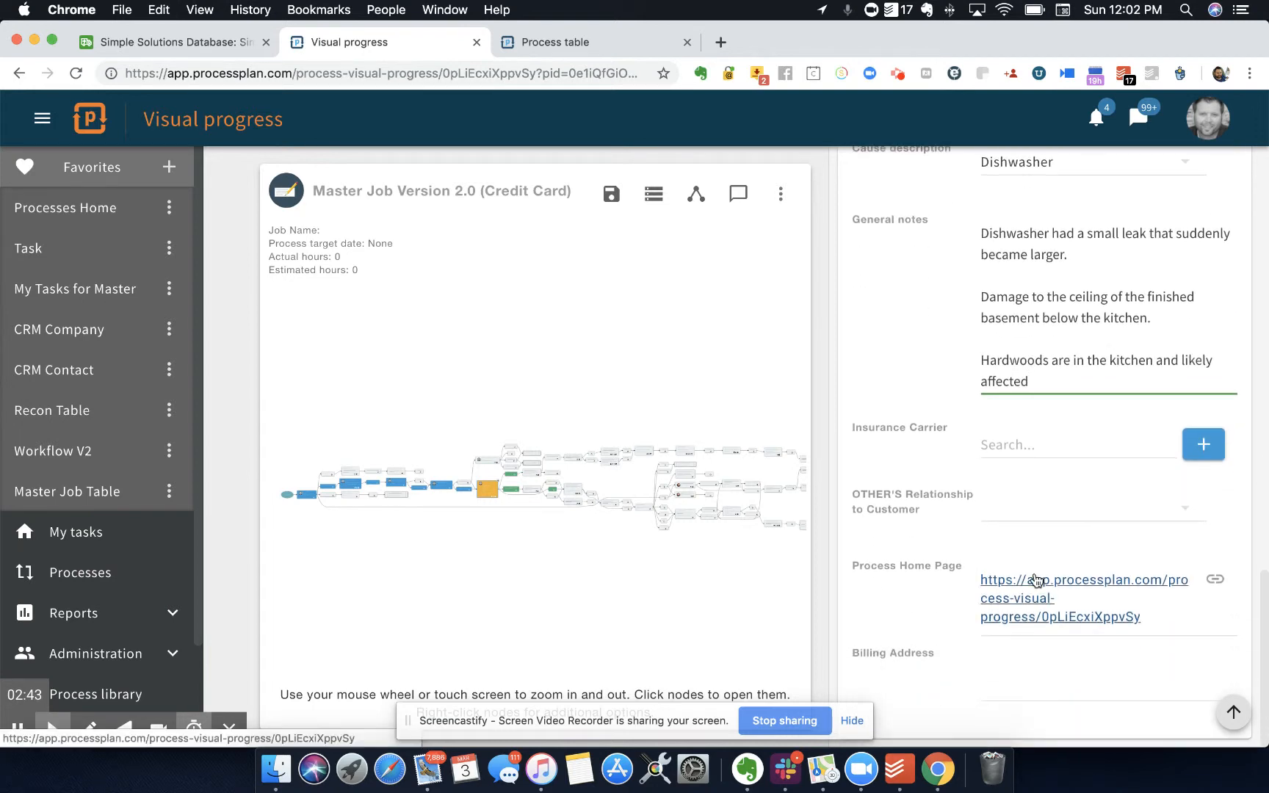
pyautogui.click(1051, 439)
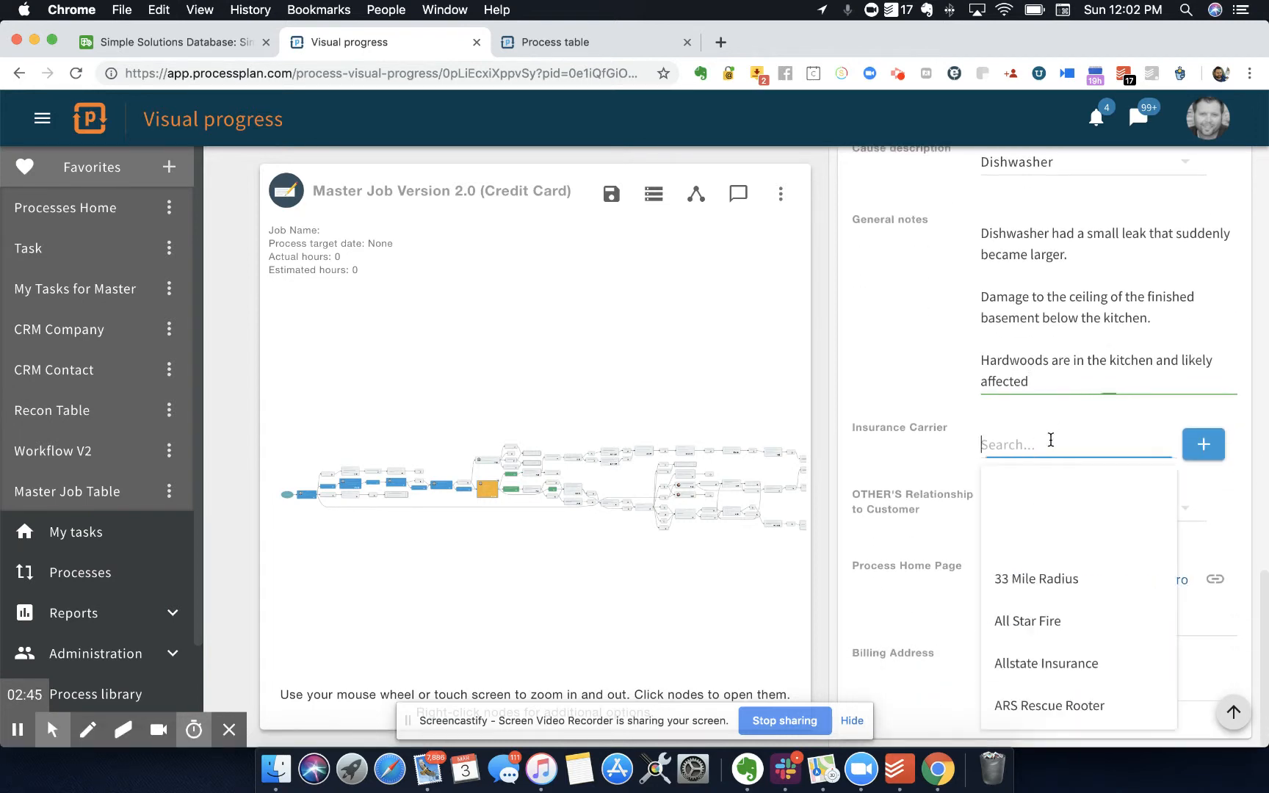
pyautogui.click(897, 406)
# - Submit the intake task with the Complete response
pyautogui.scroll(10, 939, 440)
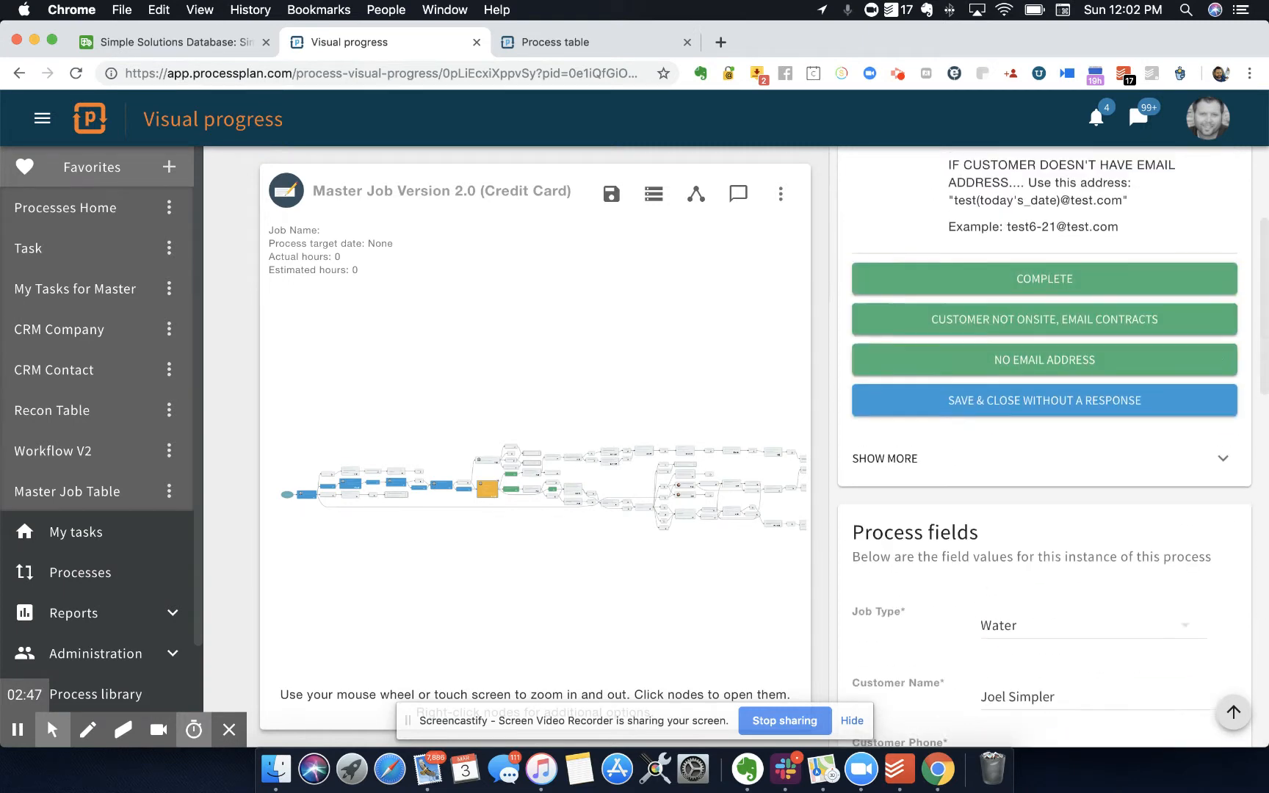
pyautogui.click(986, 337)
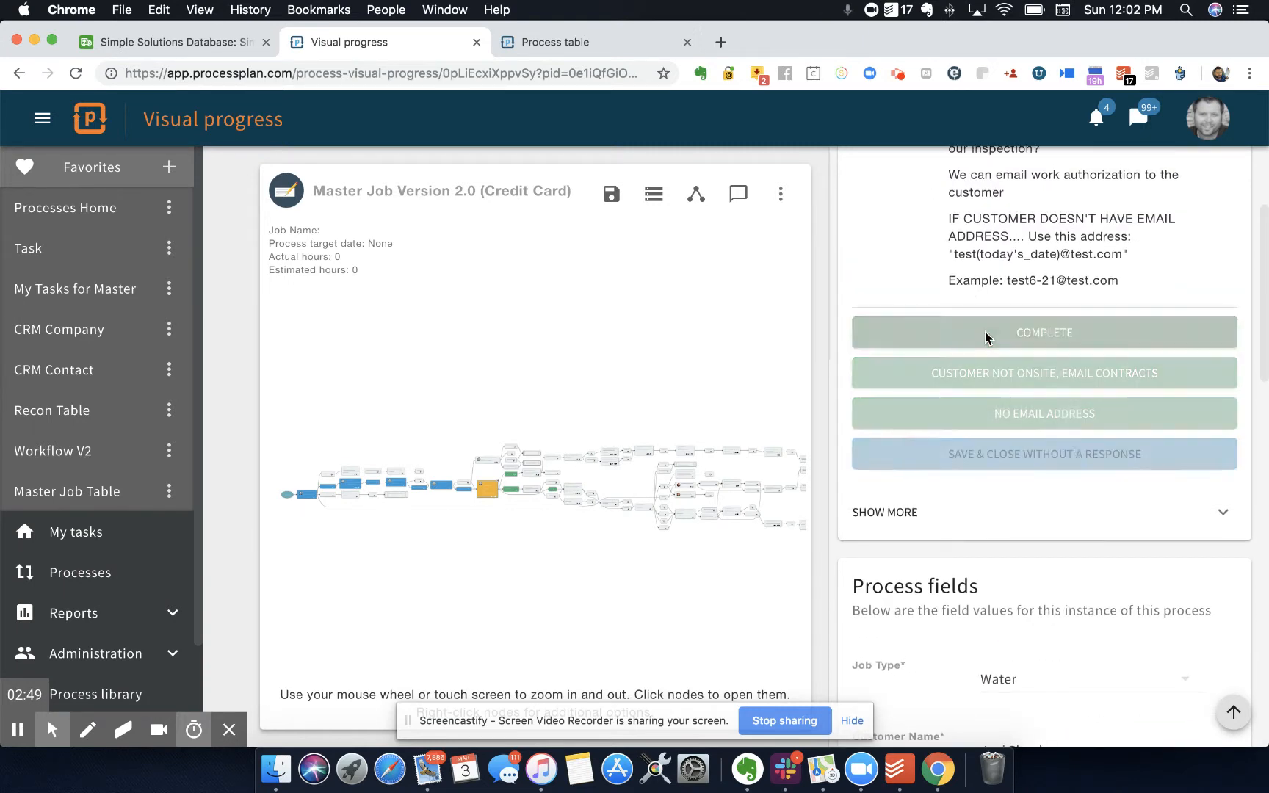
pyautogui.scroll(5, 499, 465)
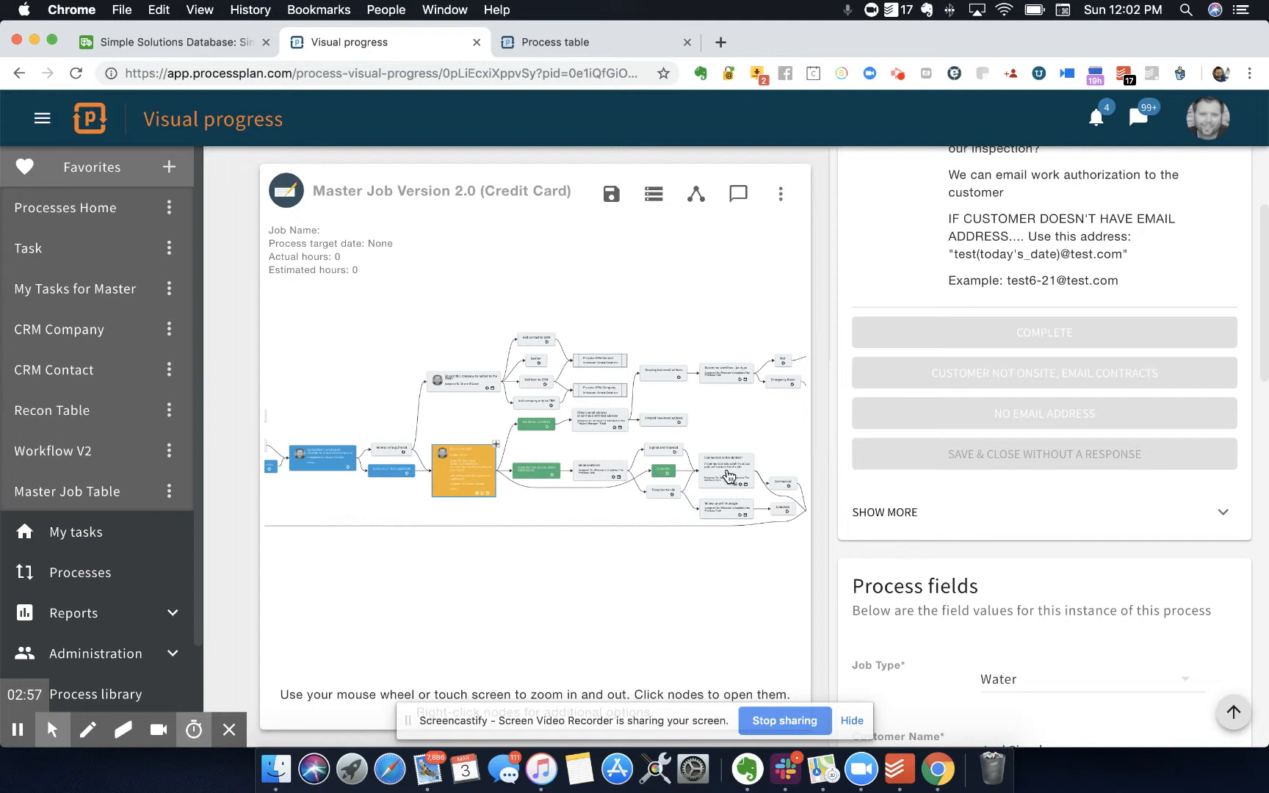
pyautogui.moveTo(737, 420); pyautogui.dragTo(491, 441)
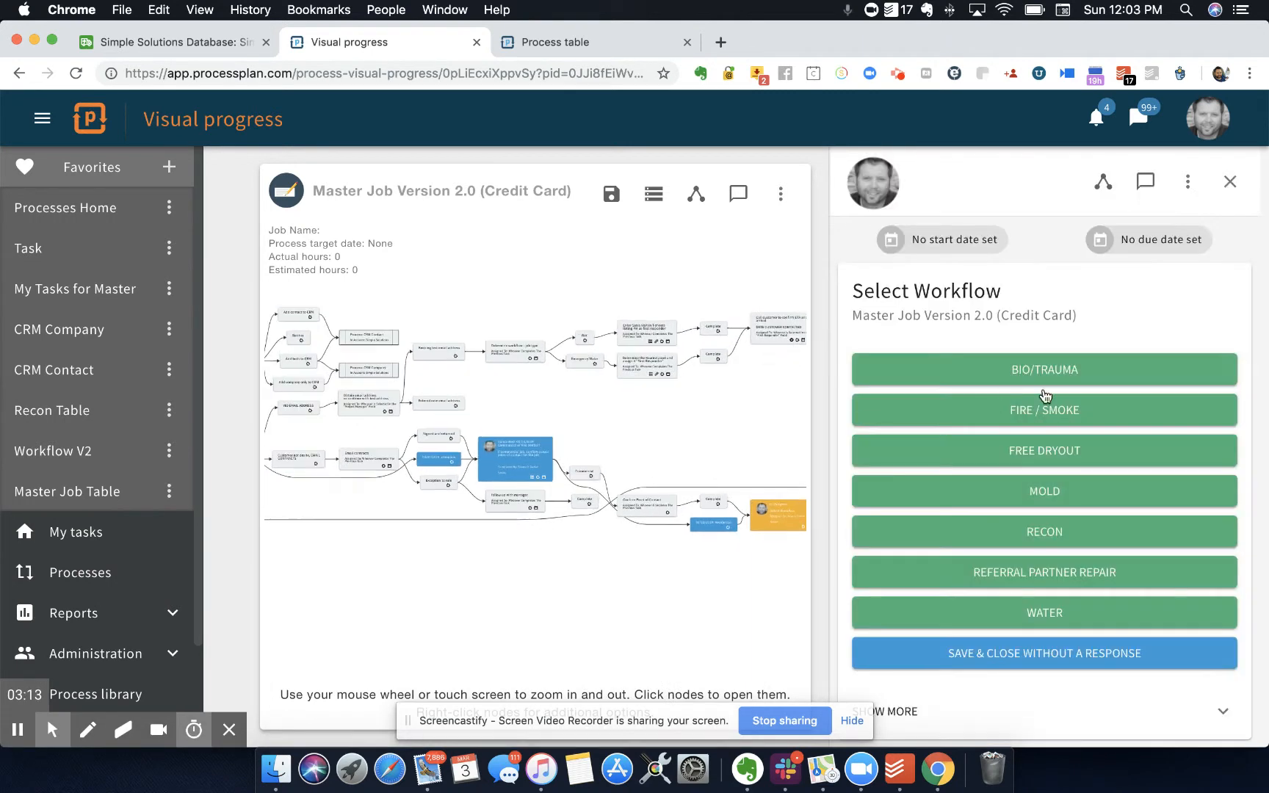
# - Choose Water as the response to the Select Workflow task
pyautogui.moveTo(777, 464); pyautogui.dragTo(619, 449)
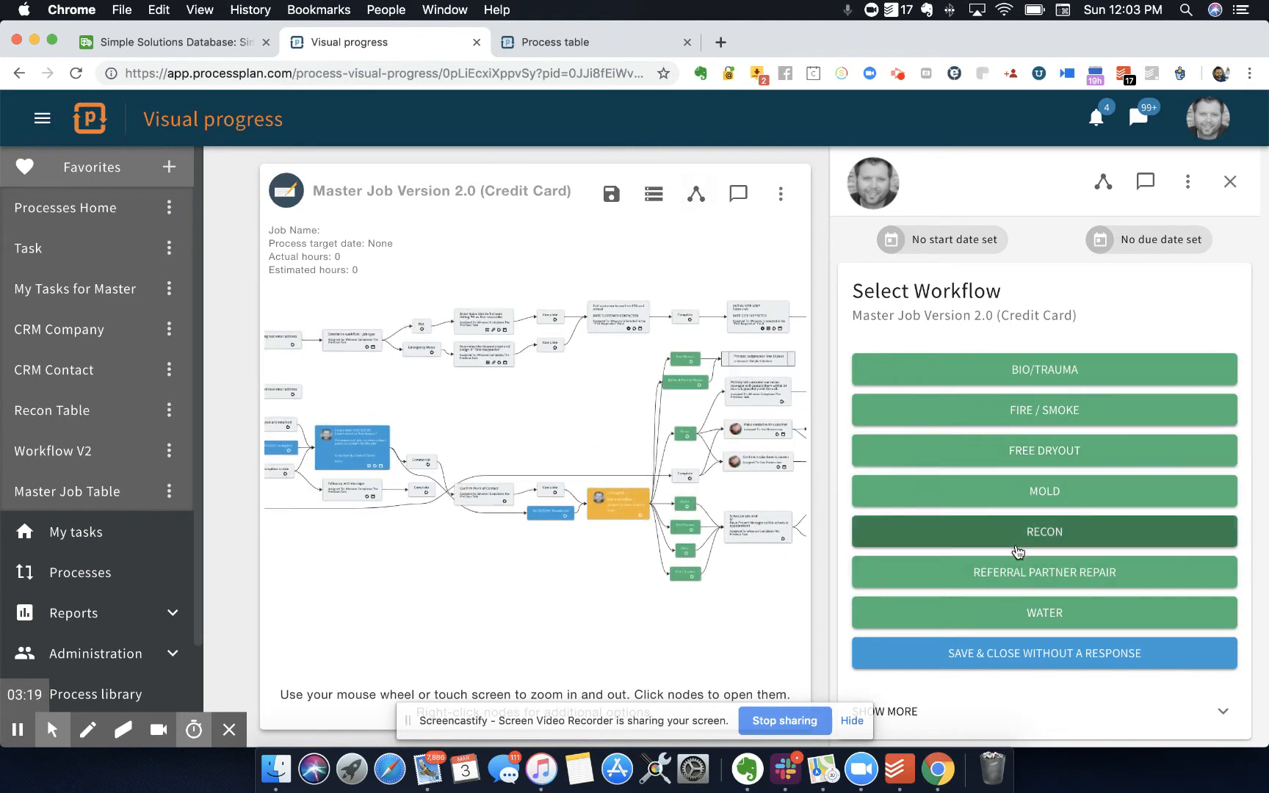
pyautogui.scroll(-2, 1009, 611)
pyautogui.scroll(-2, 1009, 611)
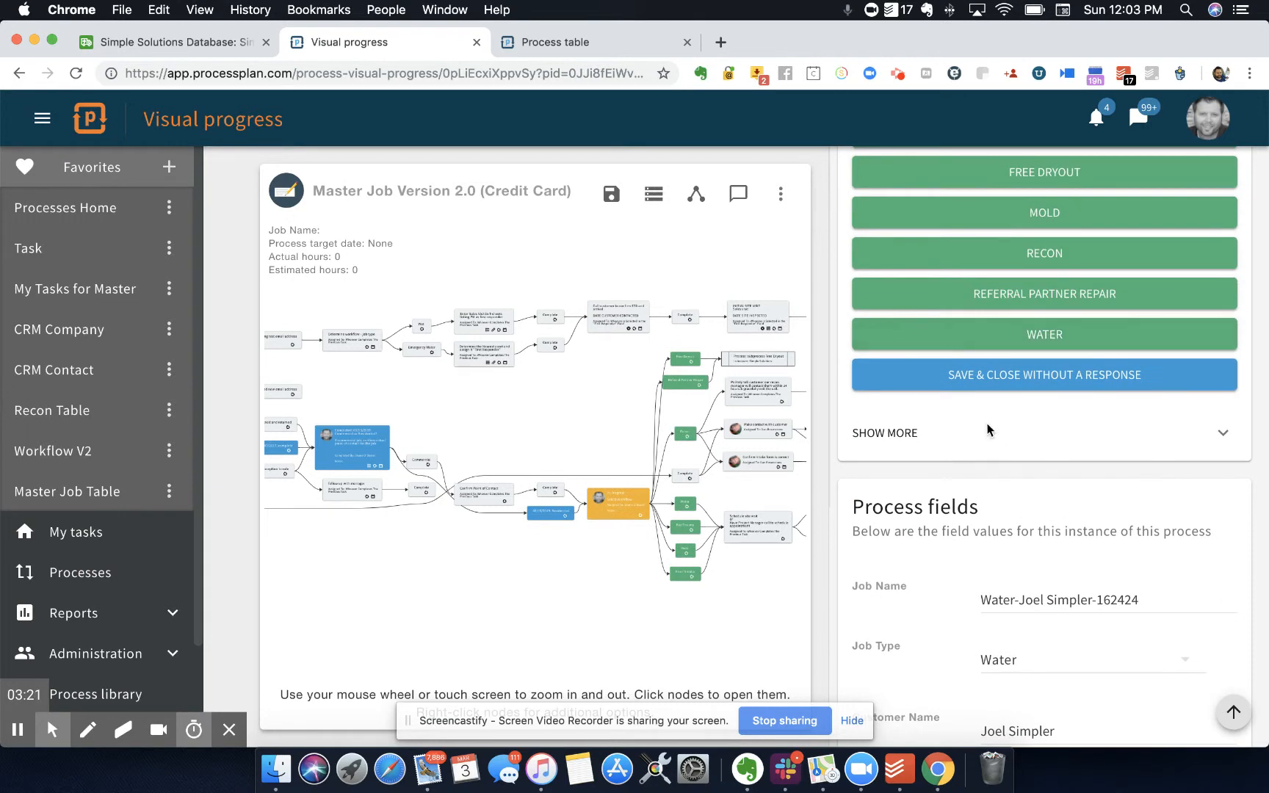
pyautogui.click(999, 345)
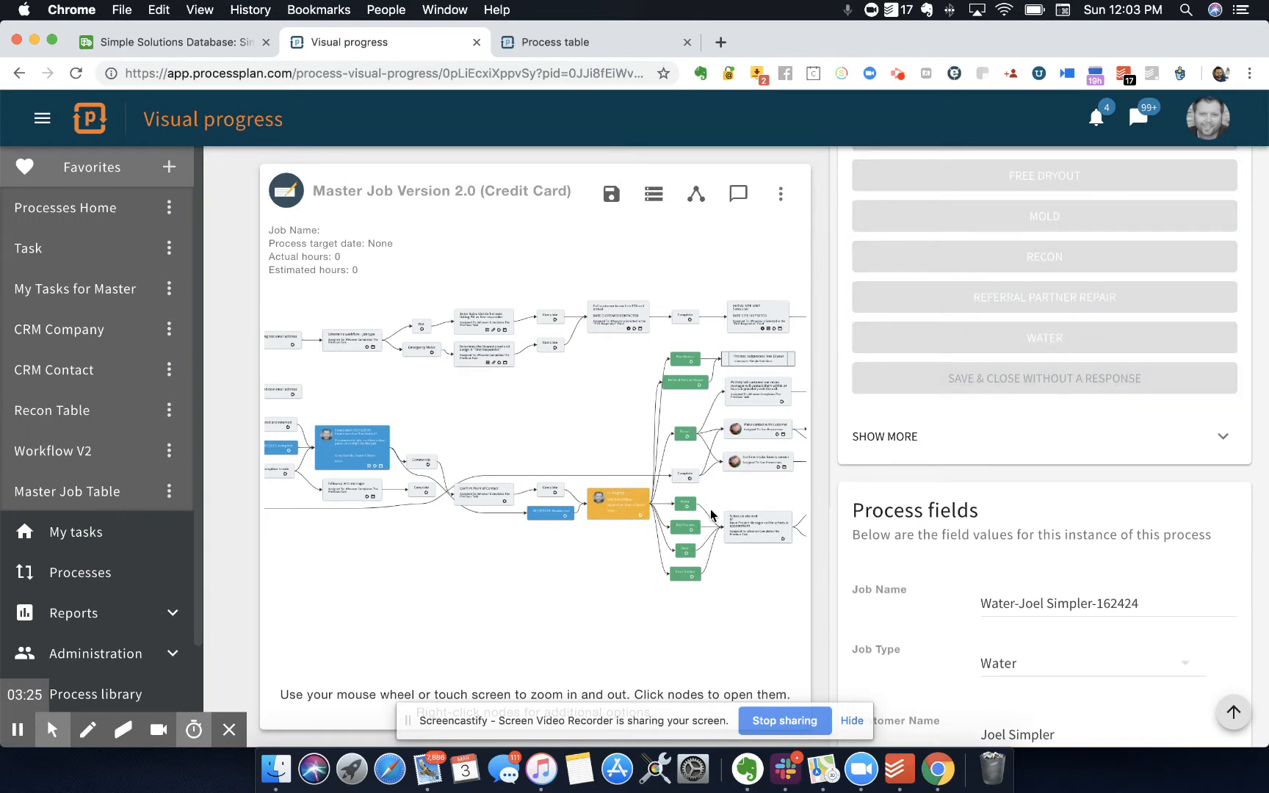
# - Examine the branches that follow the Select Workflow task in the process diagram
pyautogui.moveTo(735, 485); pyautogui.dragTo(552, 490)
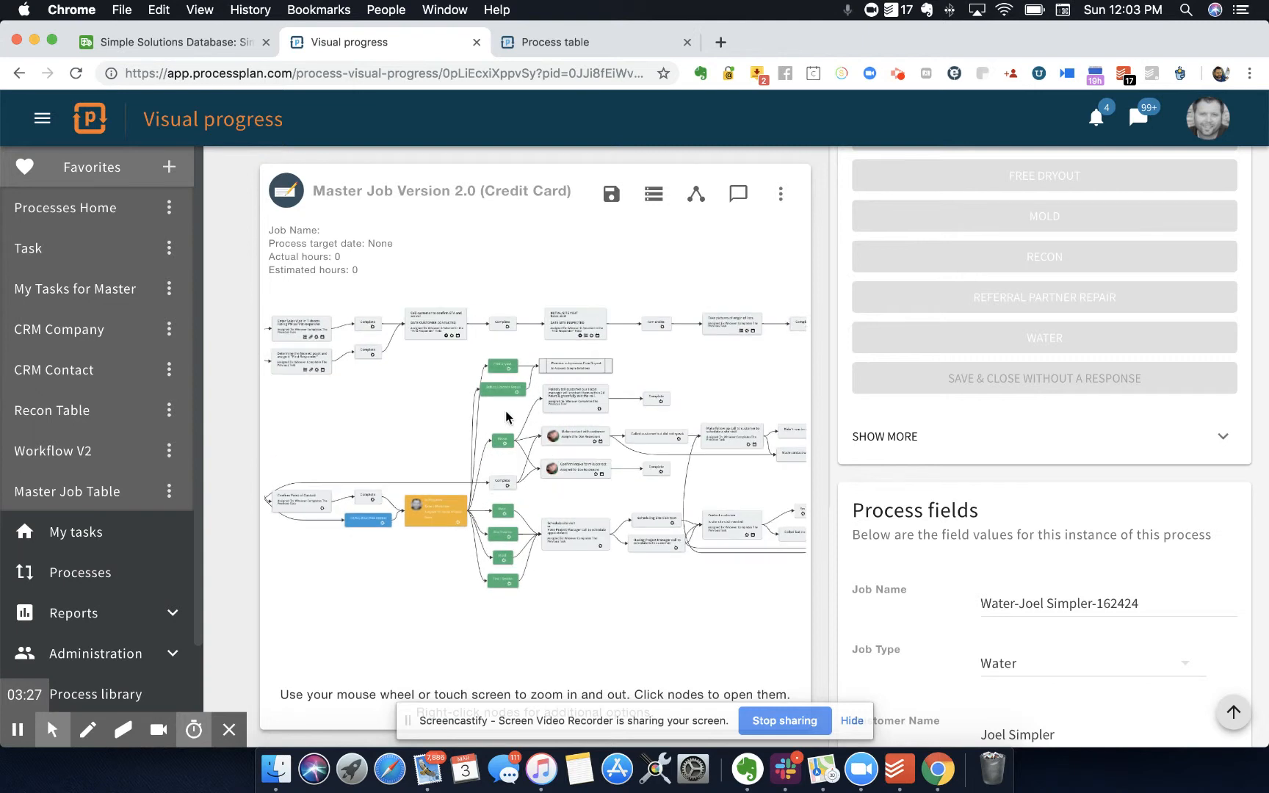
pyautogui.scroll(3, 505, 417)
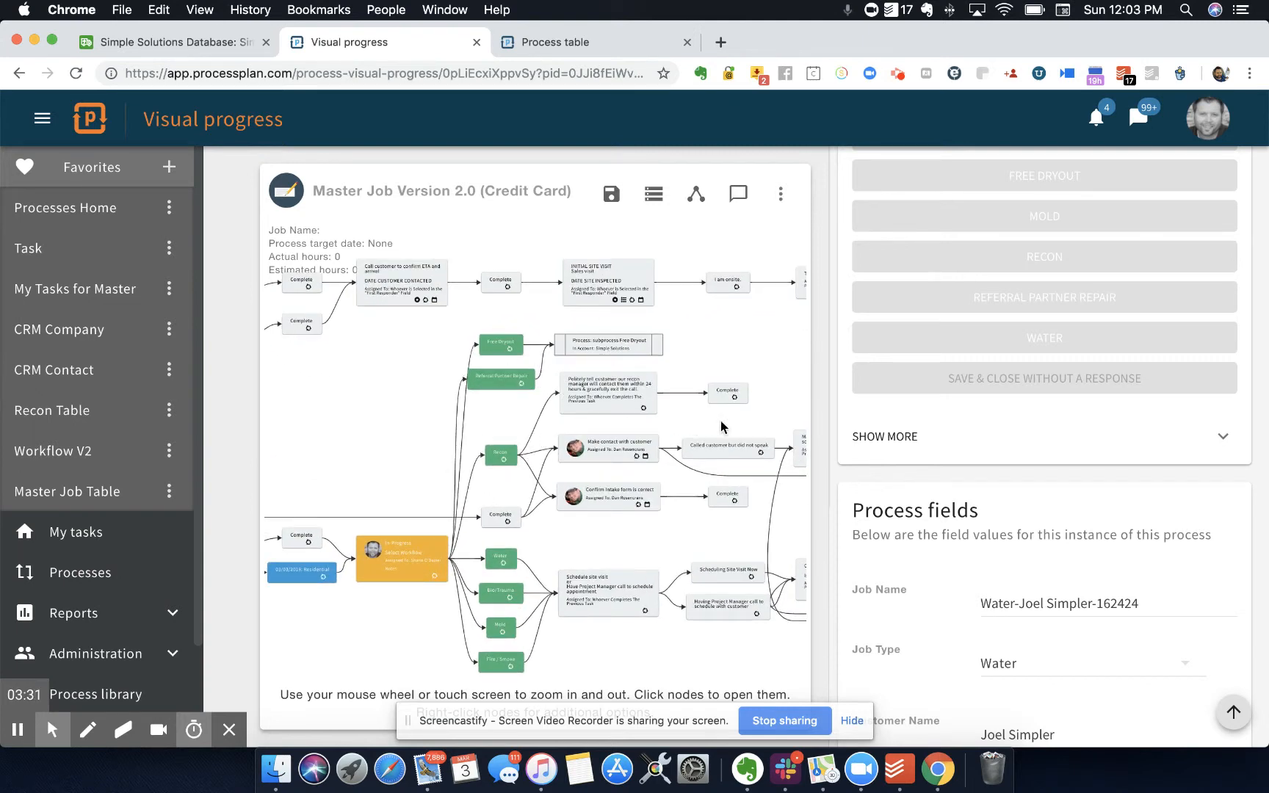
pyautogui.scroll(-5, 584, 559)
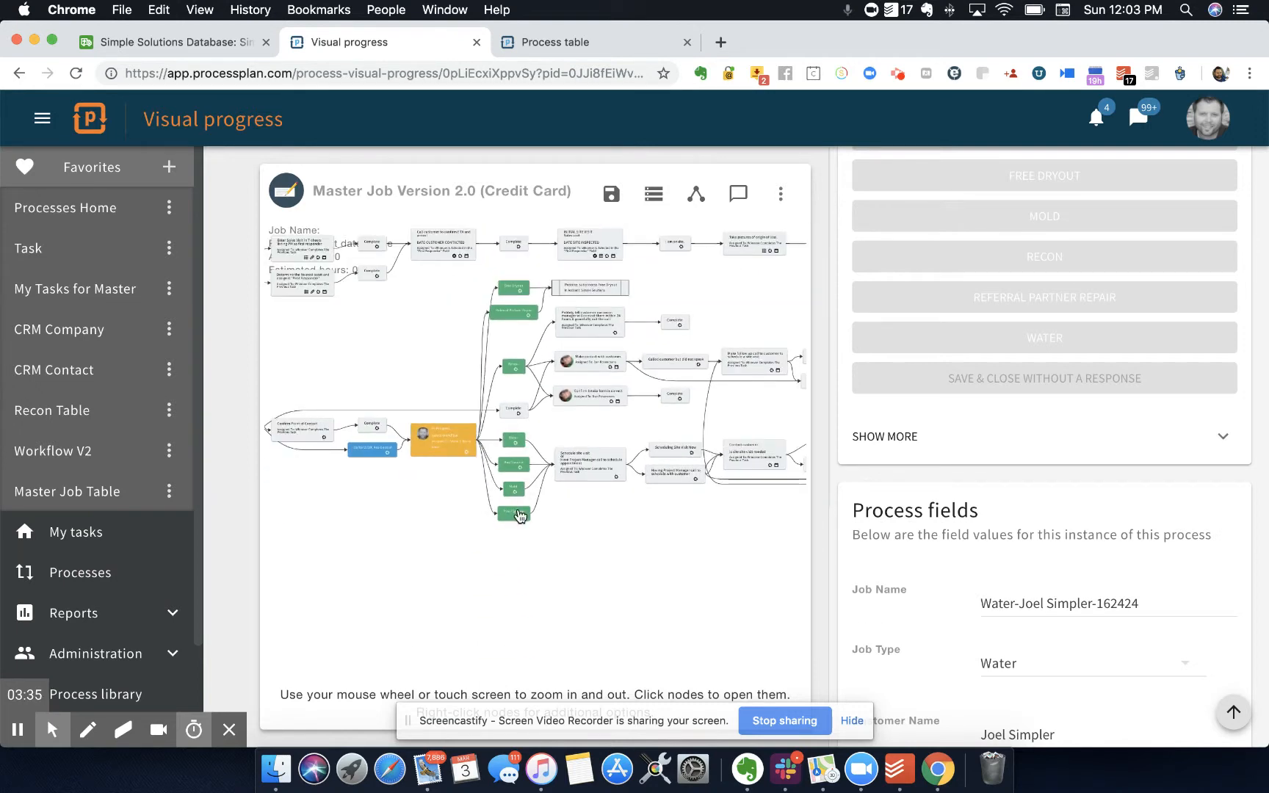
pyautogui.scroll(3, 517, 514)
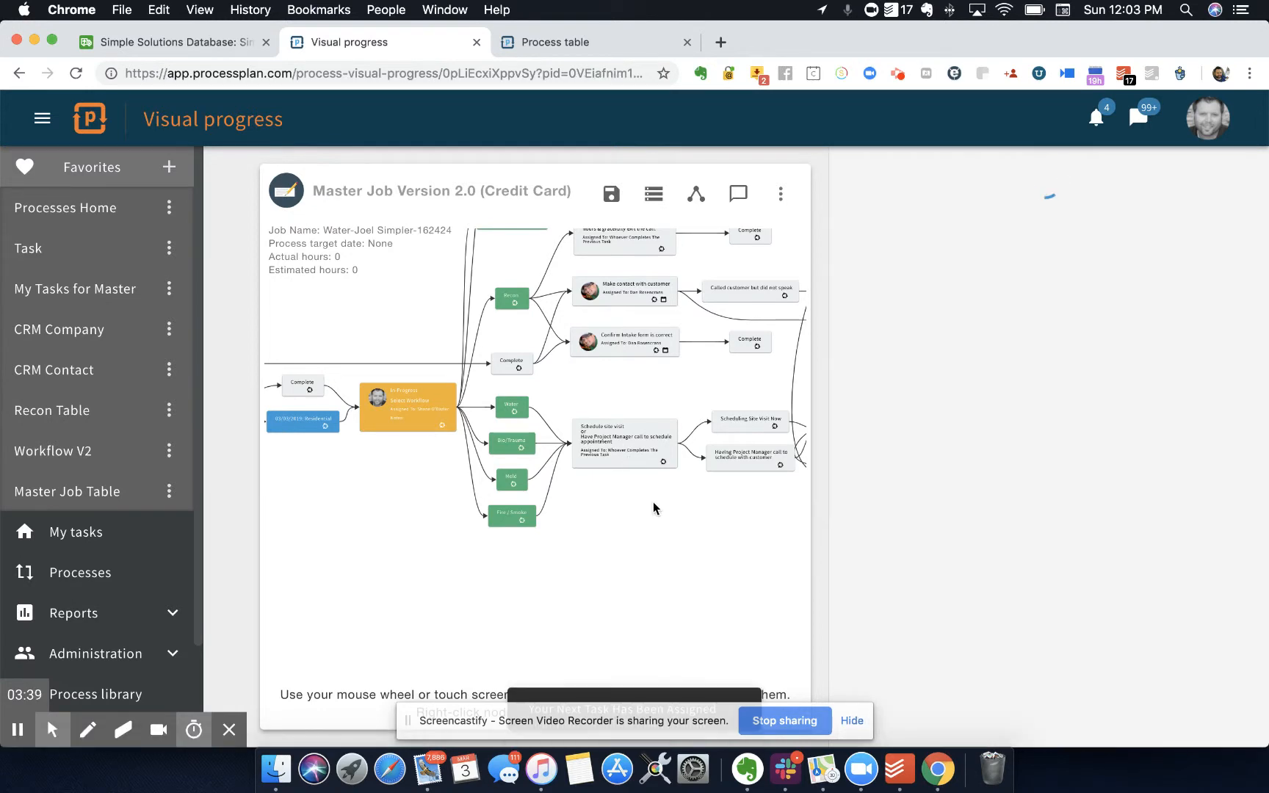
pyautogui.scroll(-5, 654, 509)
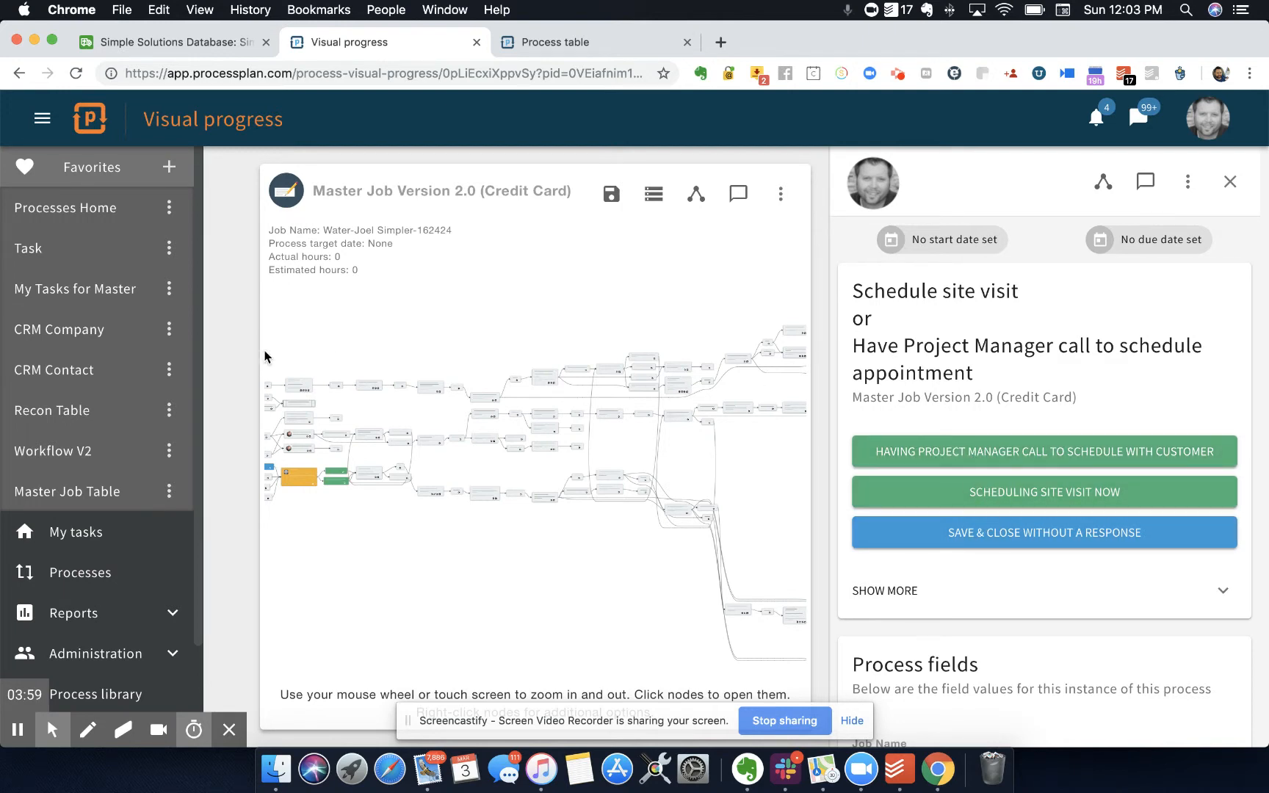
# - Switch to Airtable, open the new water job's record in the Pending Sales group and check its ProcessPlan link
pyautogui.click(188, 46)
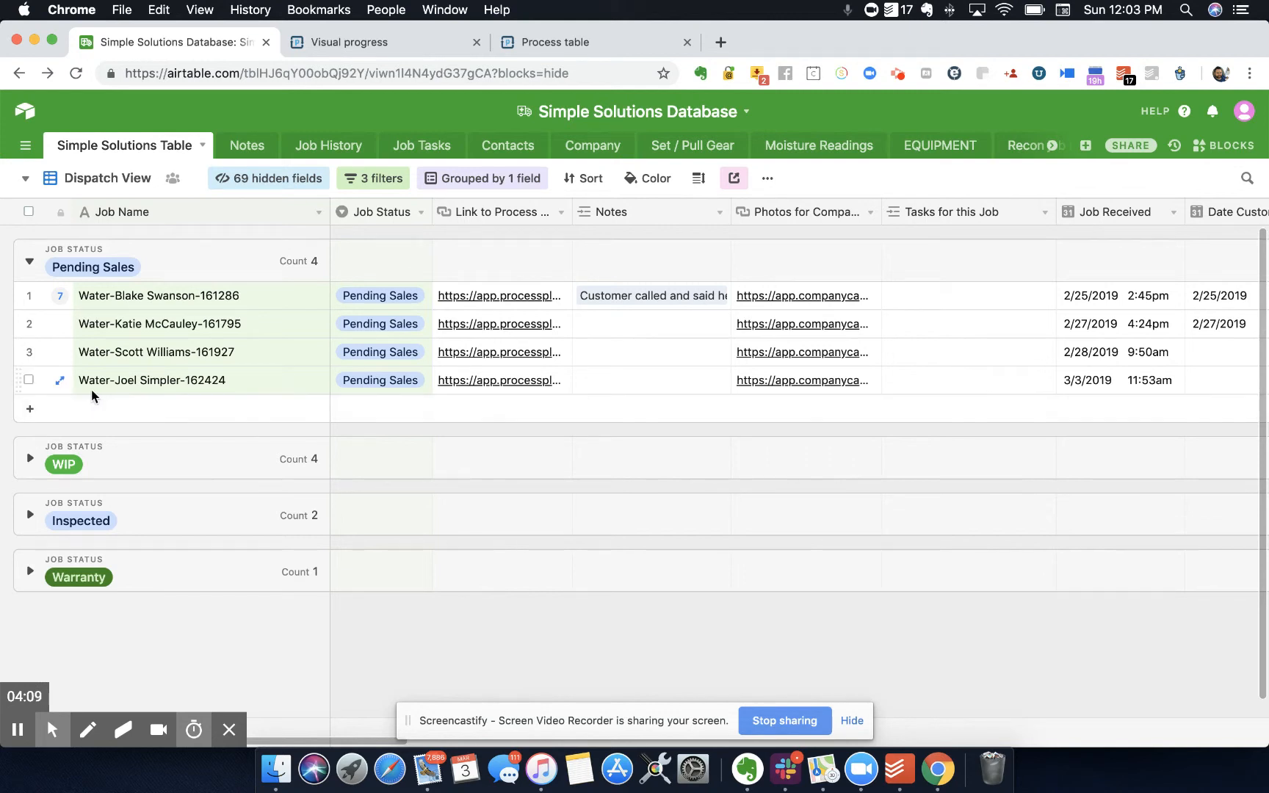
pyautogui.click(60, 380)
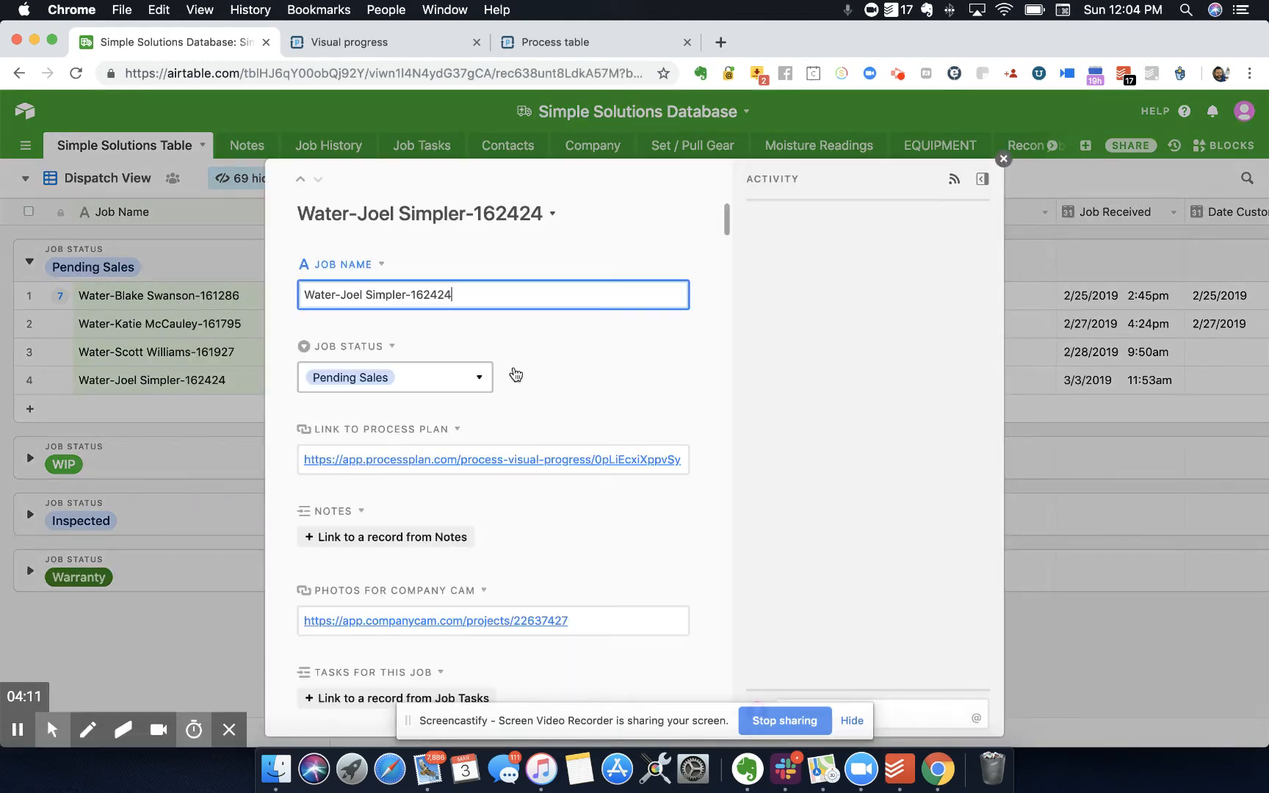
pyautogui.click(525, 464)
pyautogui.click(433, 50)
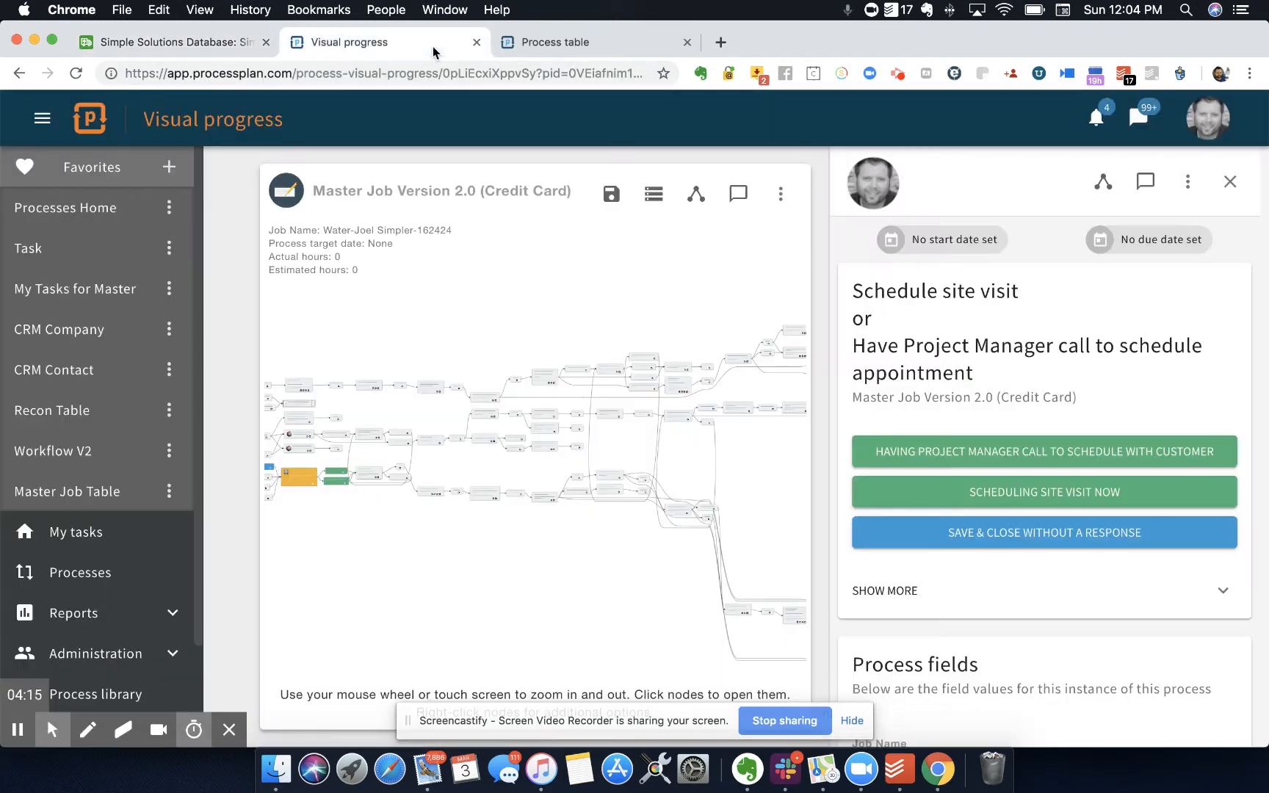
pyautogui.click(181, 42)
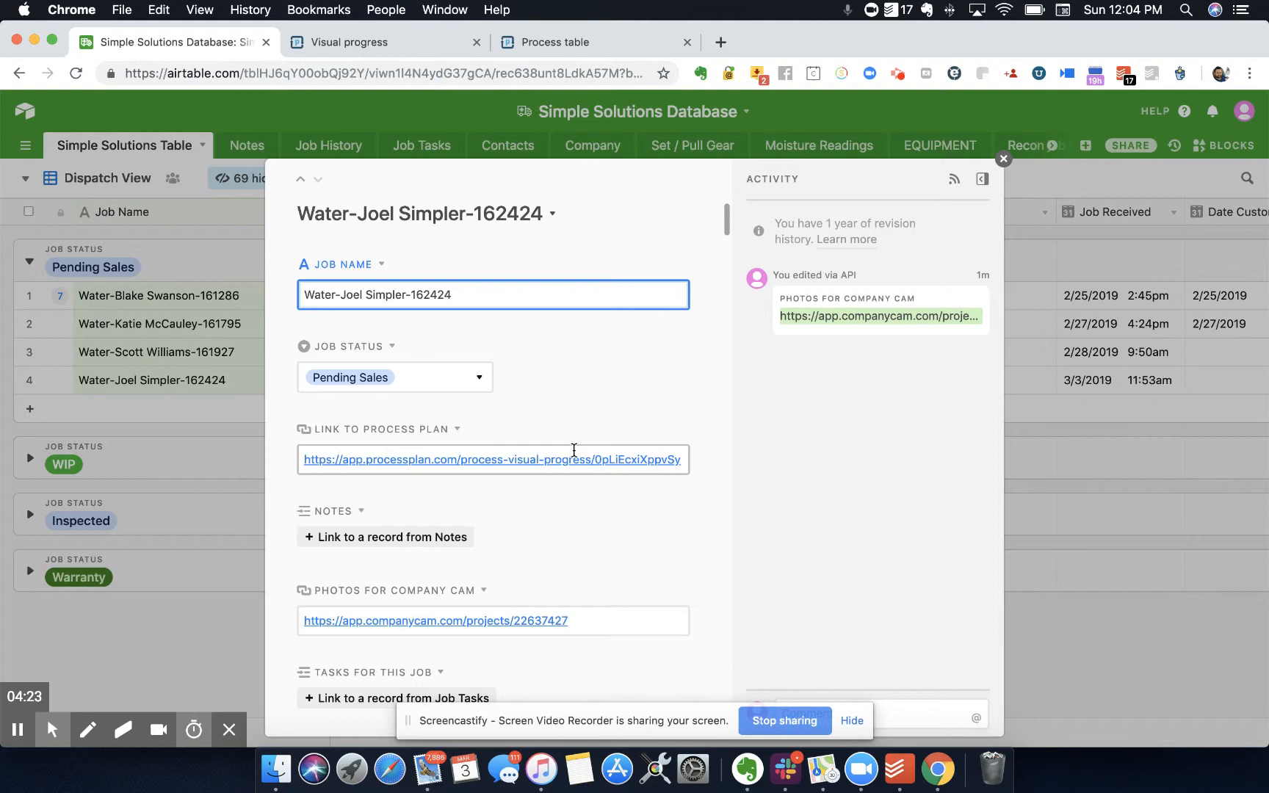
# - View the job's CompanyCam project from the record's photo link, signing in with the saved email and password, and close it
pyautogui.scroll(-2, 571, 535)
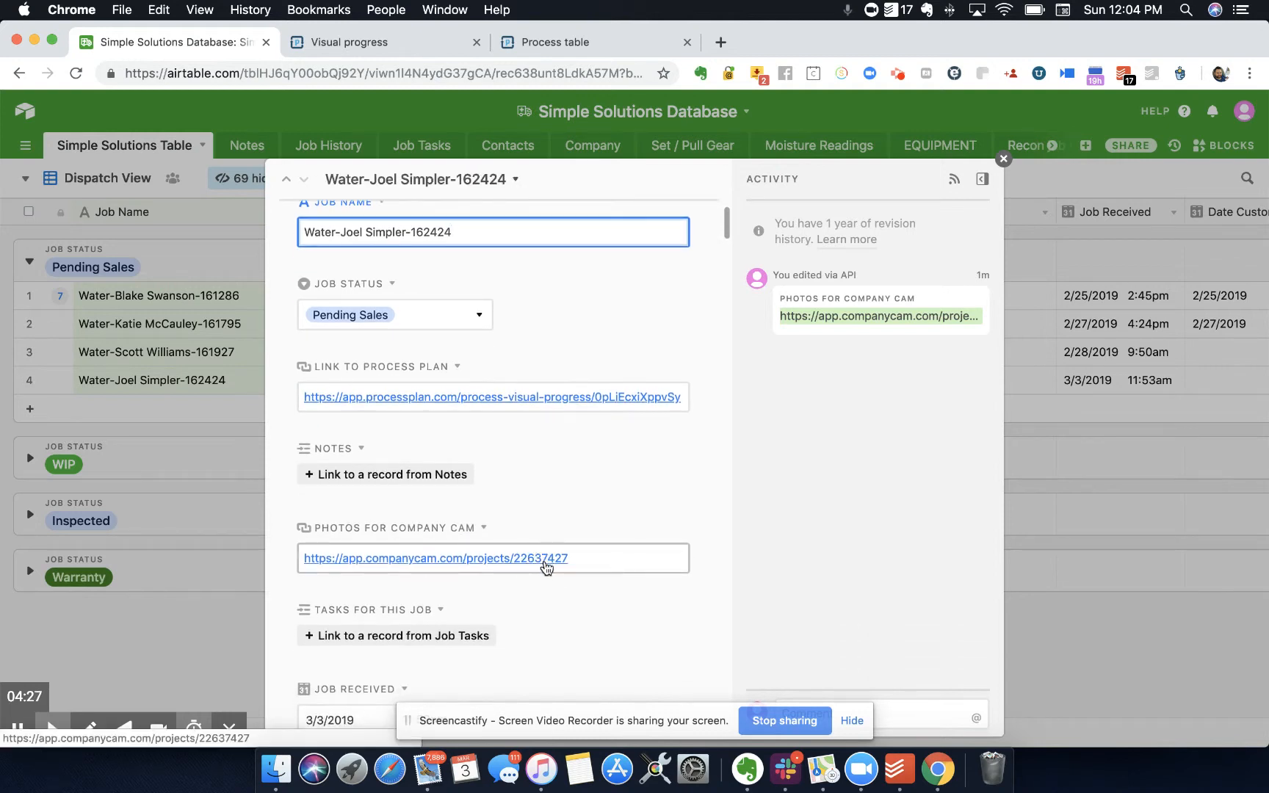
pyautogui.click(533, 557)
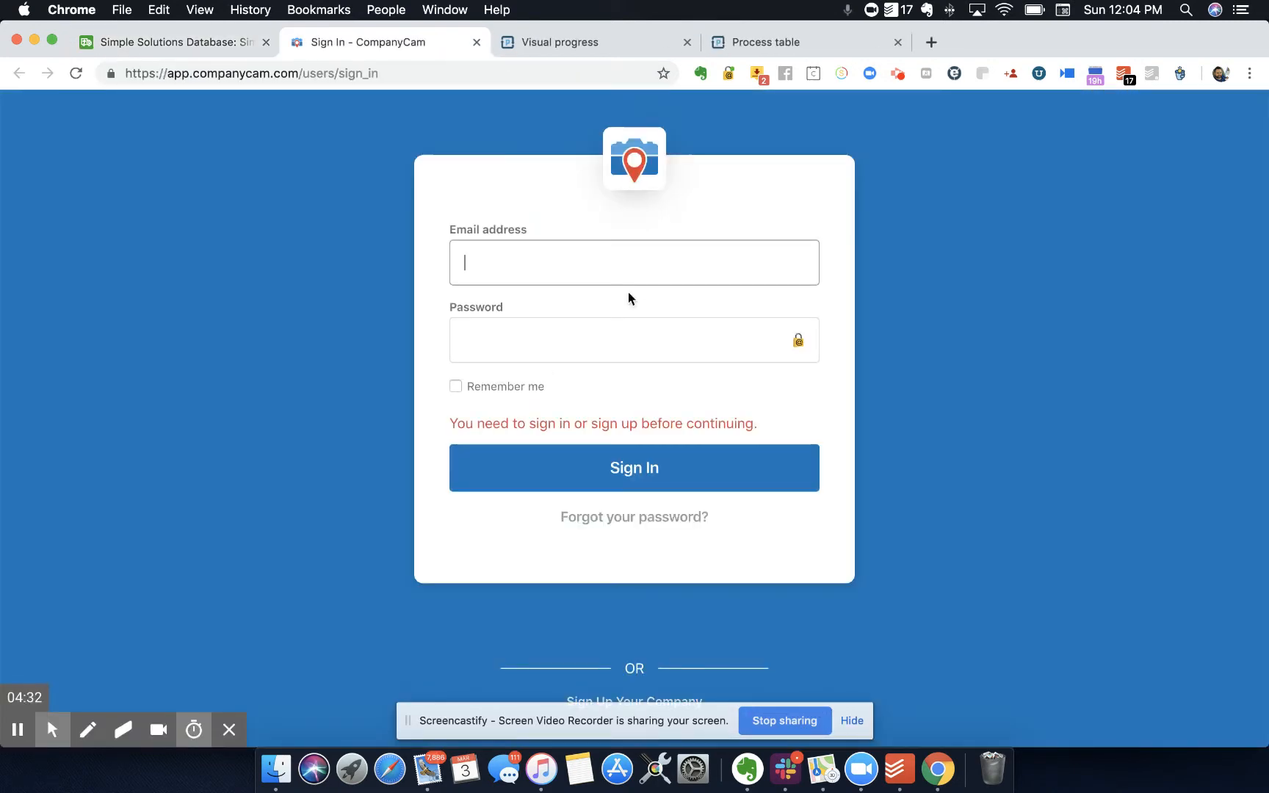
pyautogui.click(798, 263)
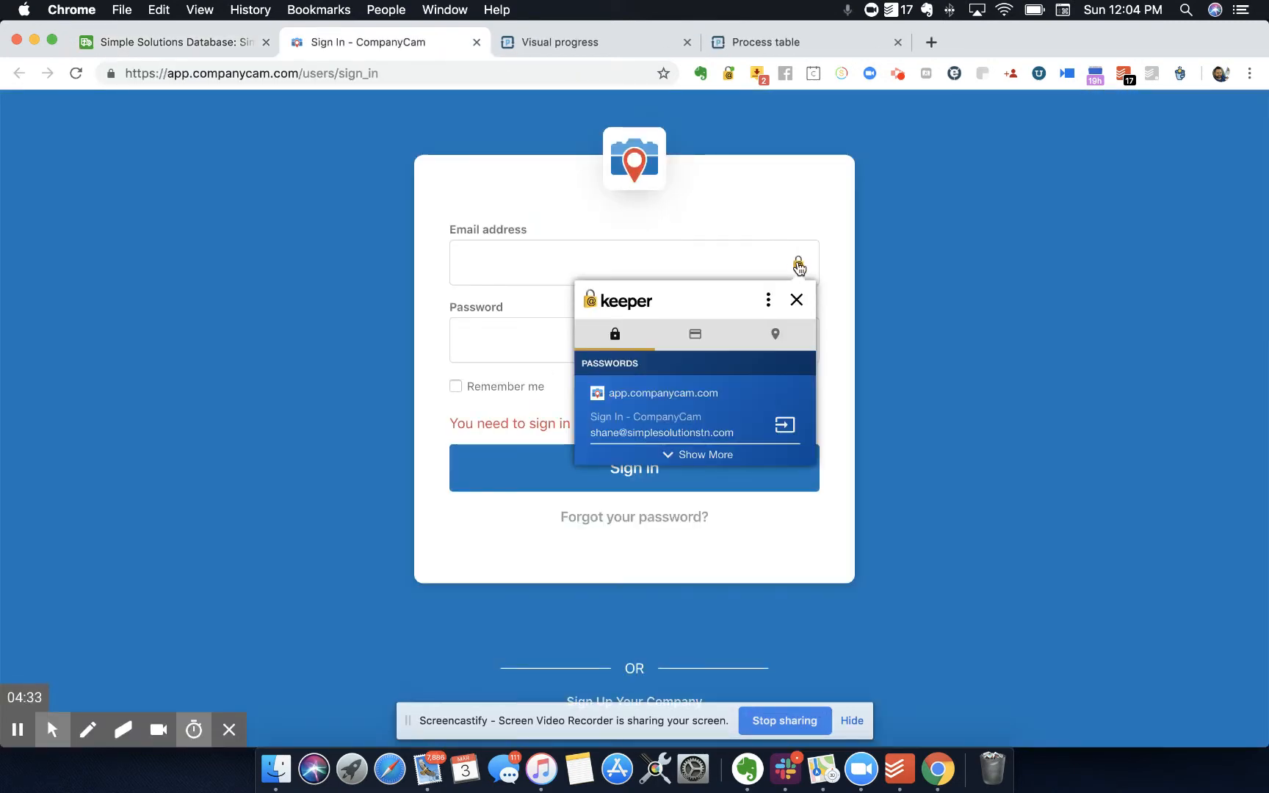
pyautogui.click(785, 427)
pyautogui.click(737, 464)
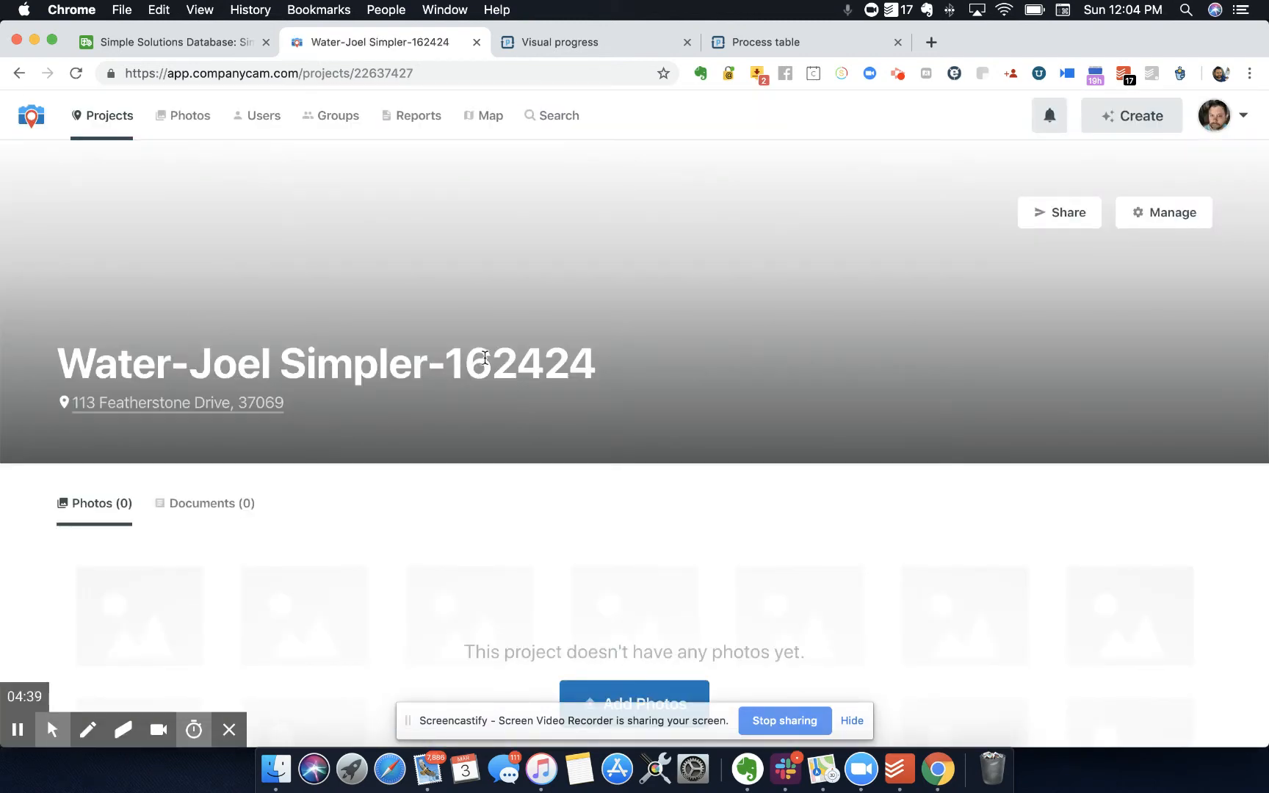
pyautogui.click(478, 42)
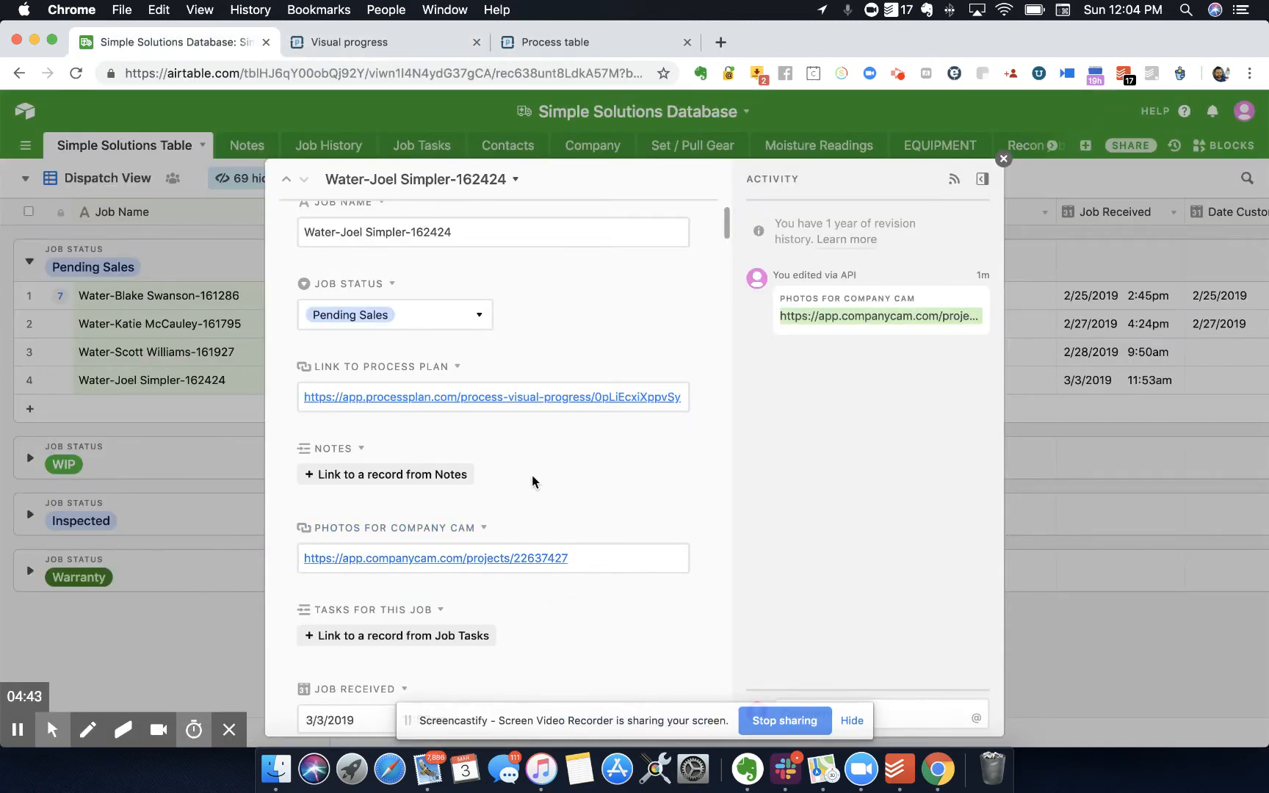
# - Review the customer, date and equipment fields of the Airtable job record, close it and return to ProcessPlan
pyautogui.scroll(-5, 500, 567)
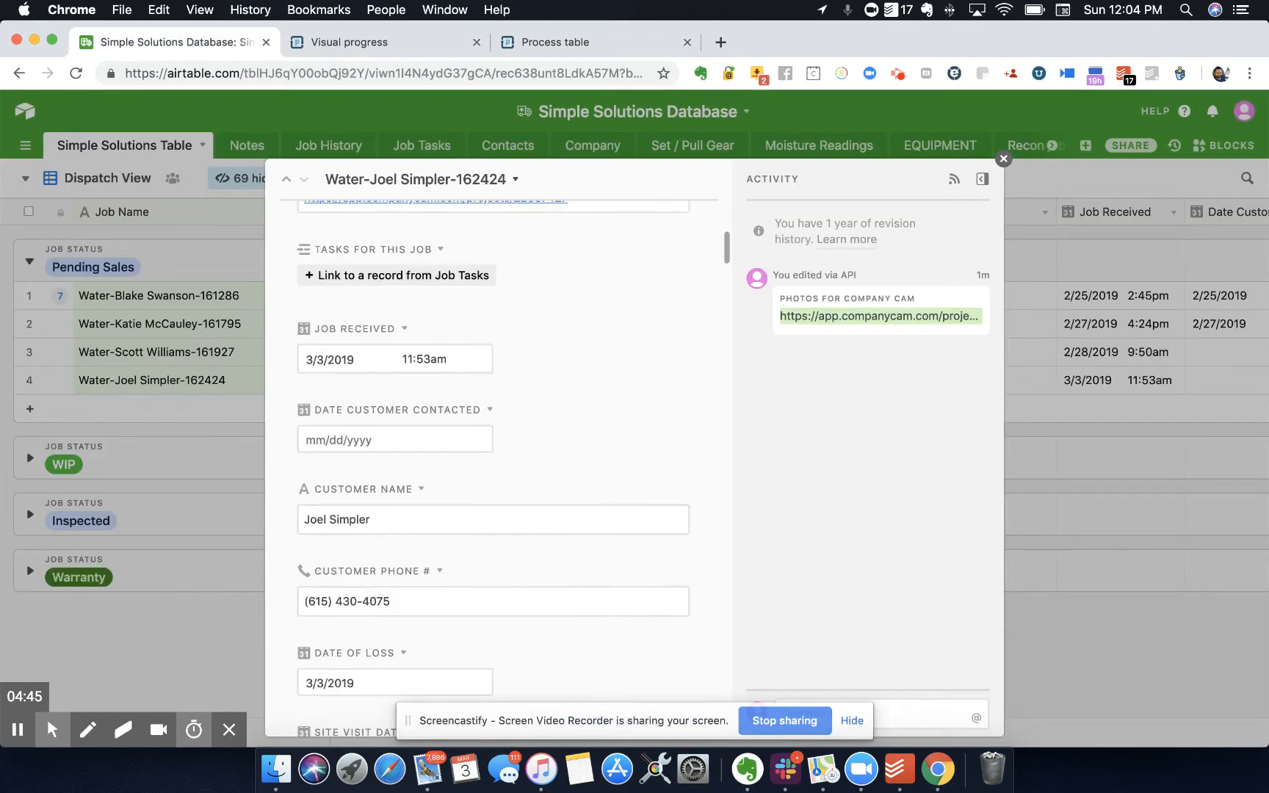
pyautogui.scroll(-5, 414, 566)
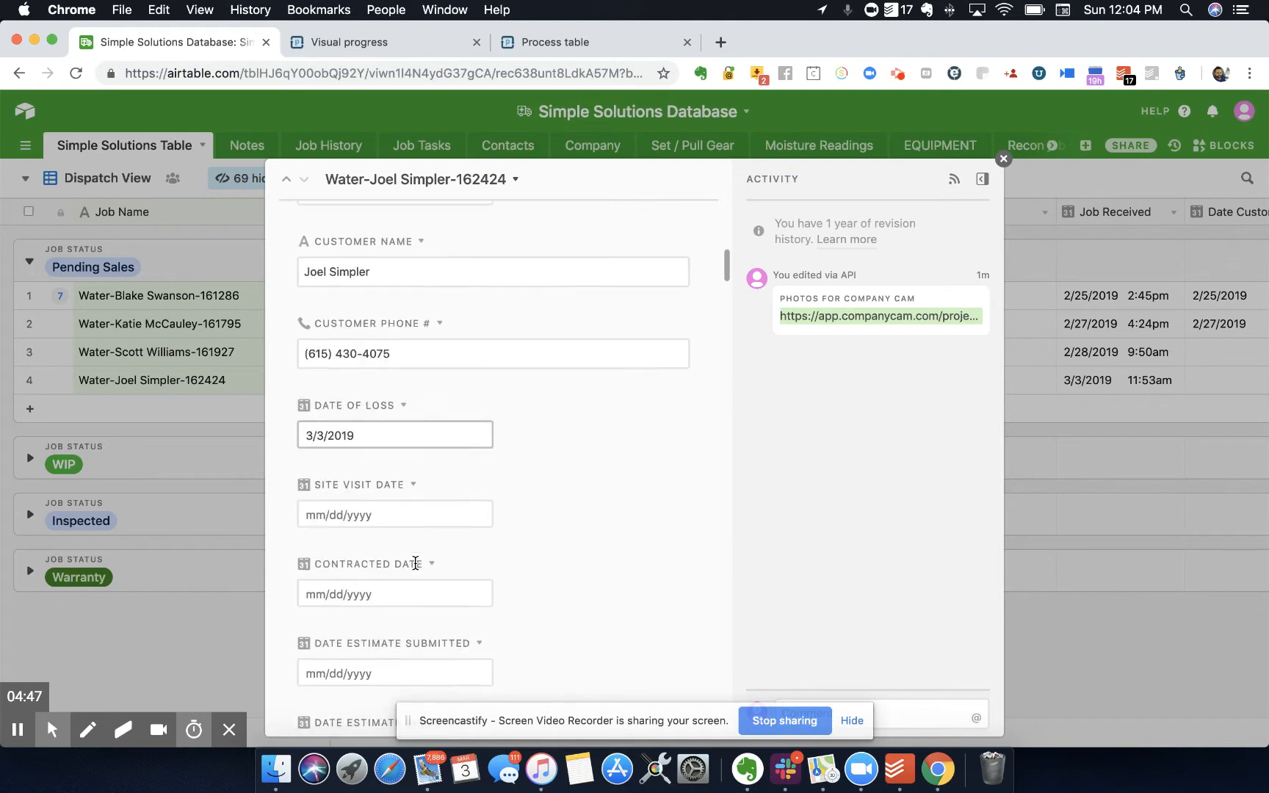
pyautogui.scroll(-12, 494, 448)
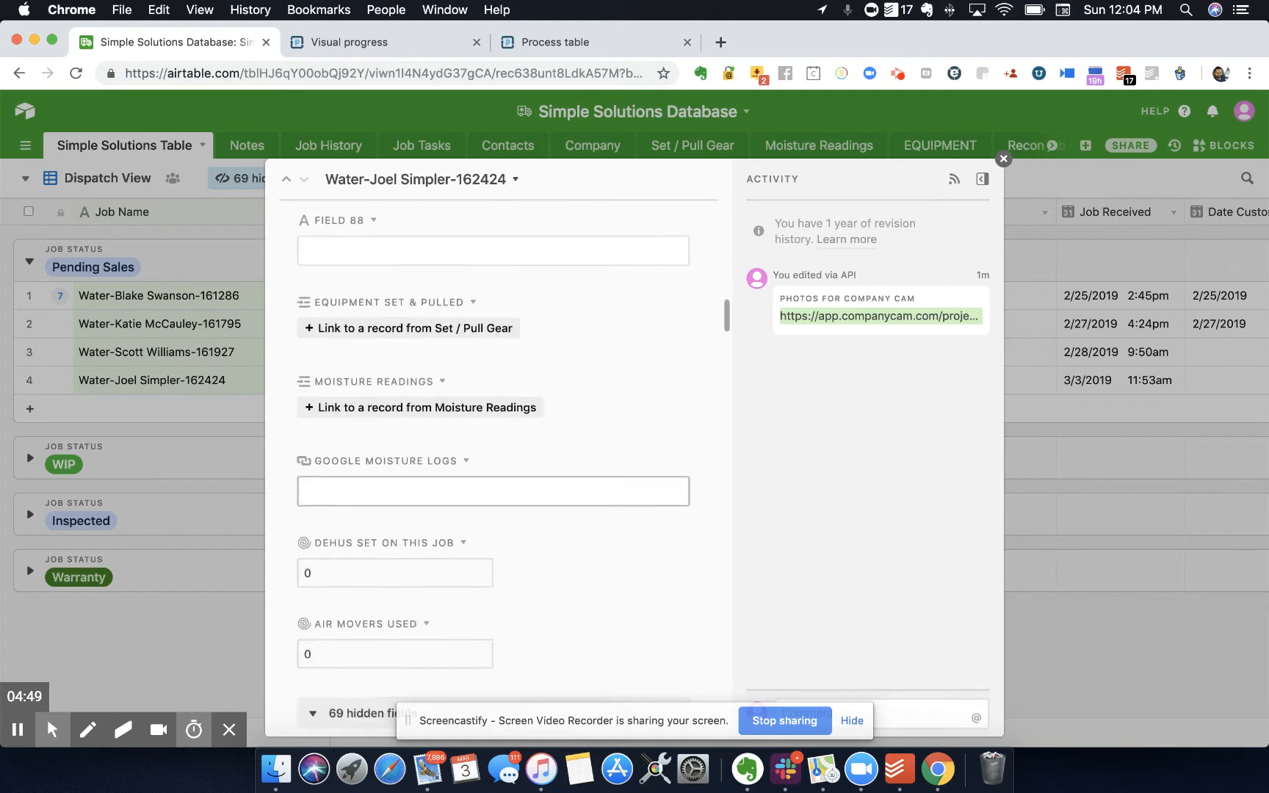
pyautogui.scroll(-10, 437, 584)
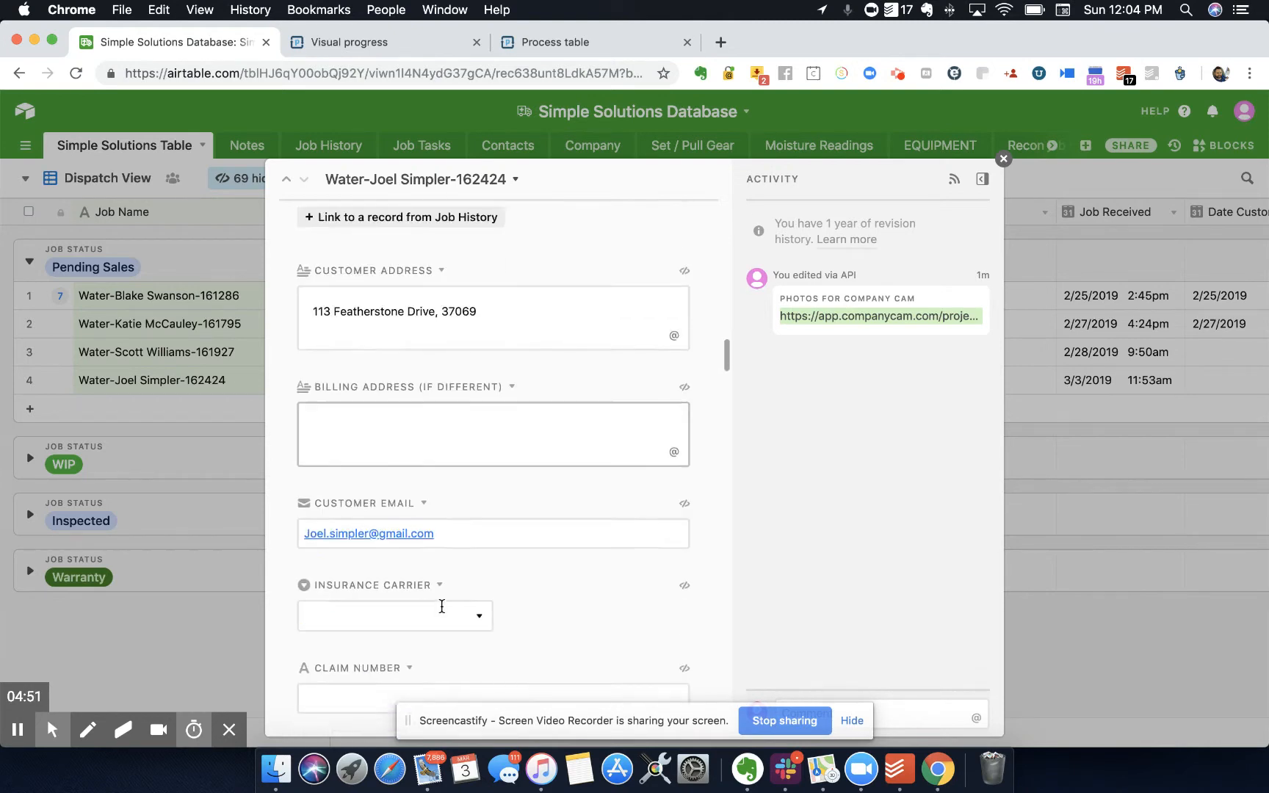
pyautogui.scroll(10, 539, 261)
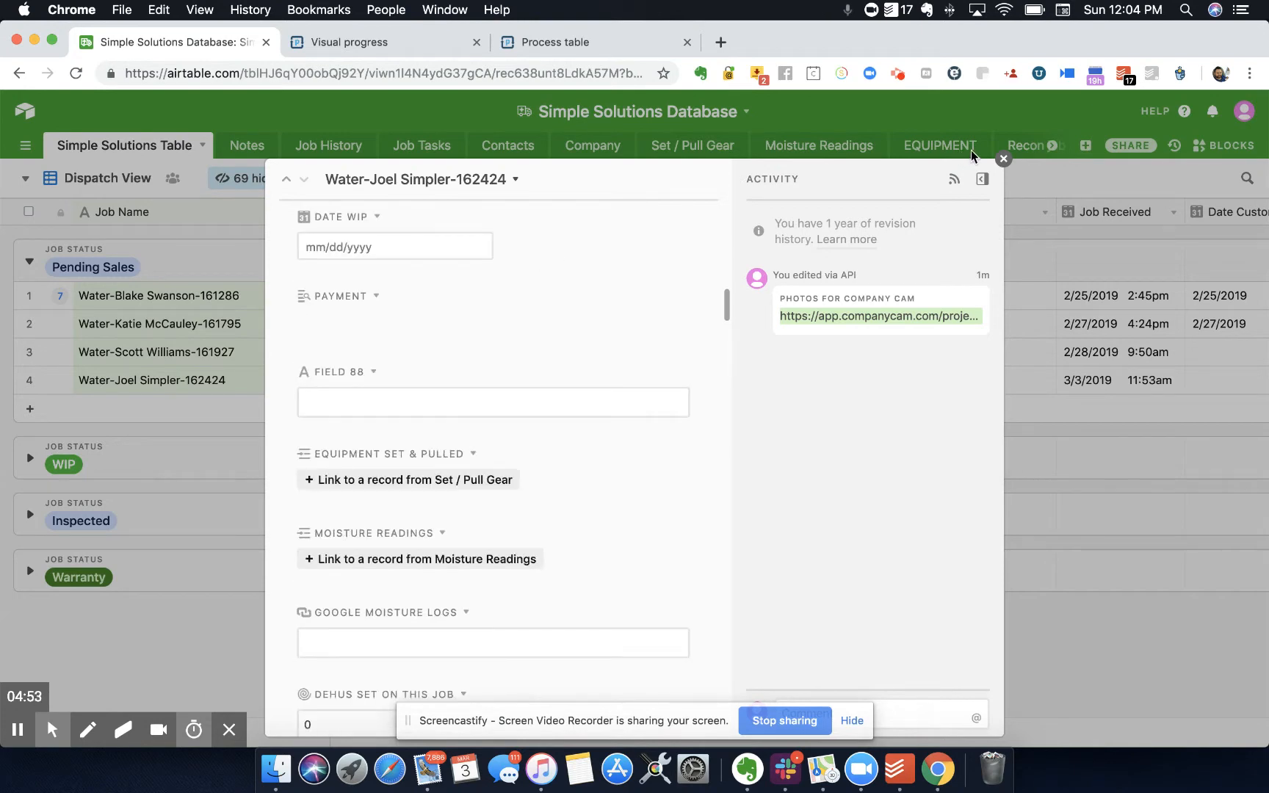
pyautogui.click(1003, 160)
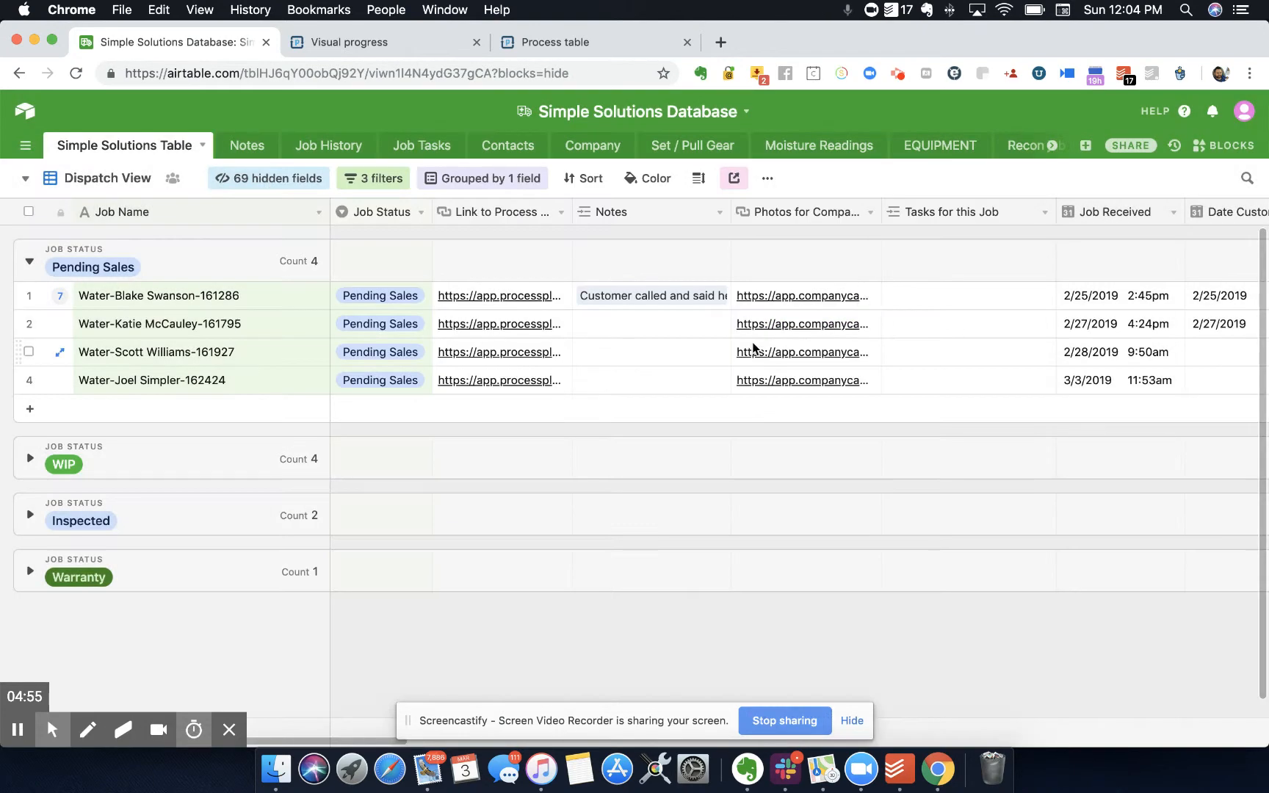
pyautogui.click(390, 48)
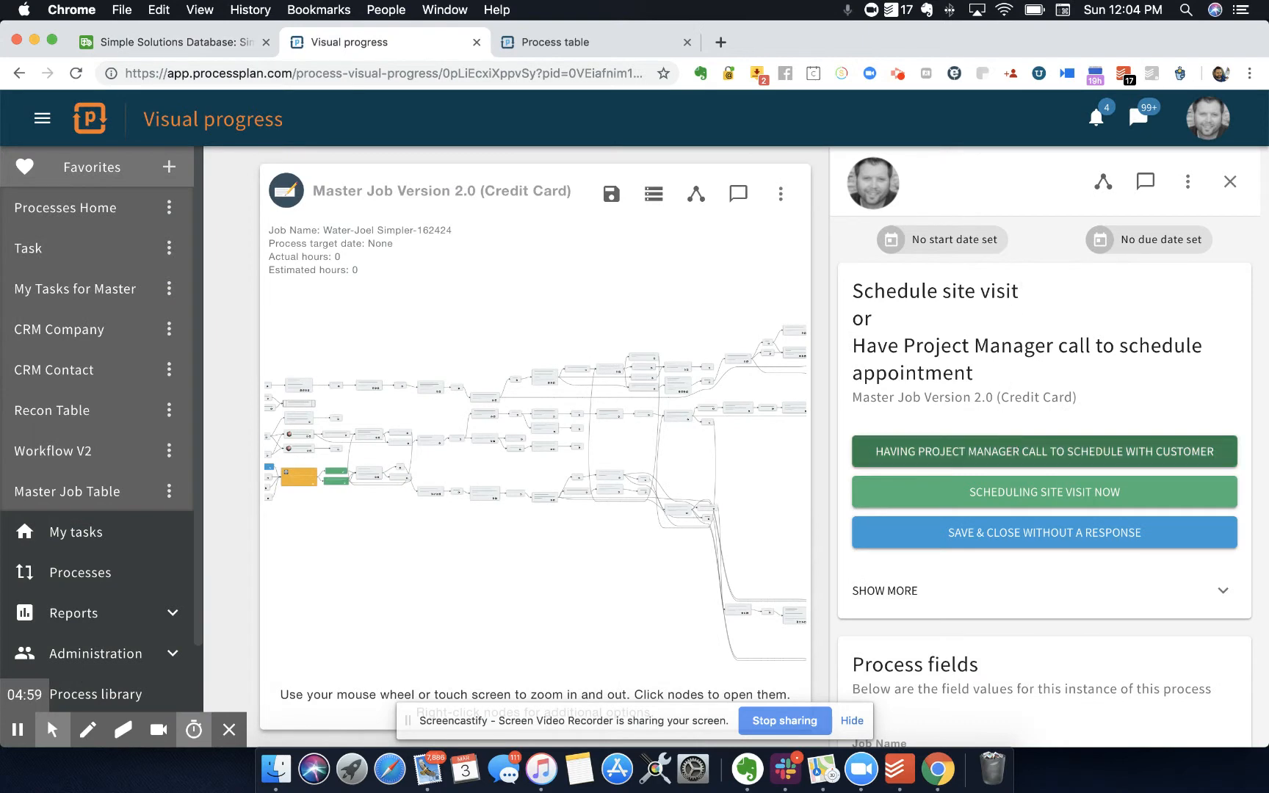
# - Answer the site visit task with Scheduling Site Visit Now and advance to the Enter Sales Visit in Tsheets task
pyautogui.scroll(-3, 959, 577)
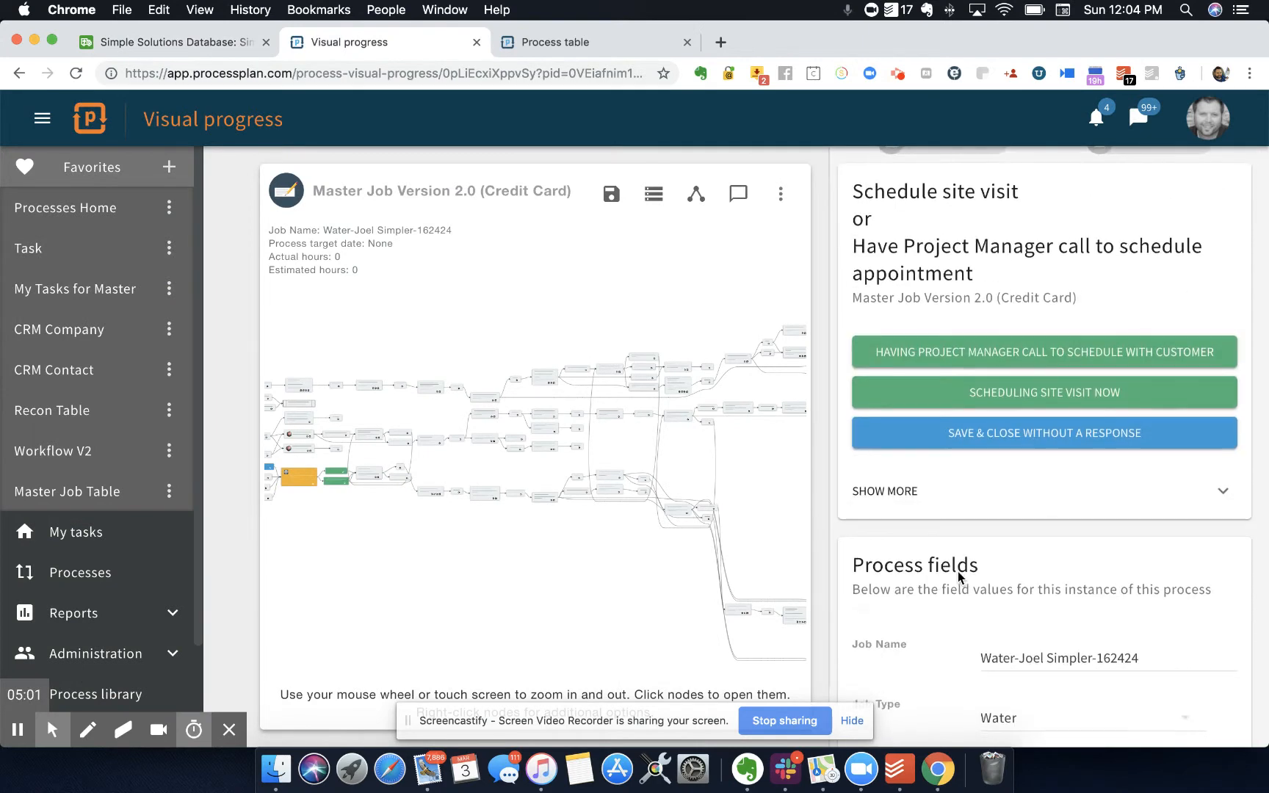
pyautogui.click(1002, 397)
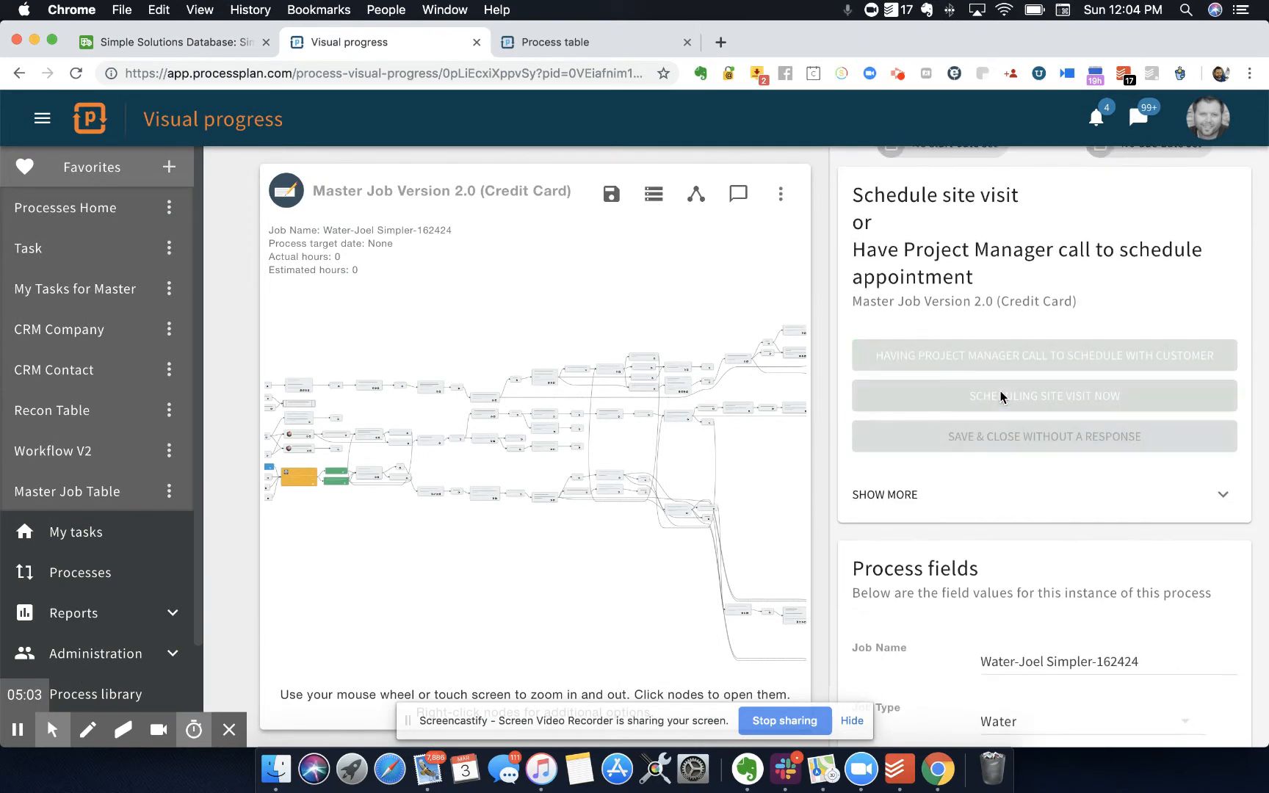
pyautogui.scroll(-6, 967, 545)
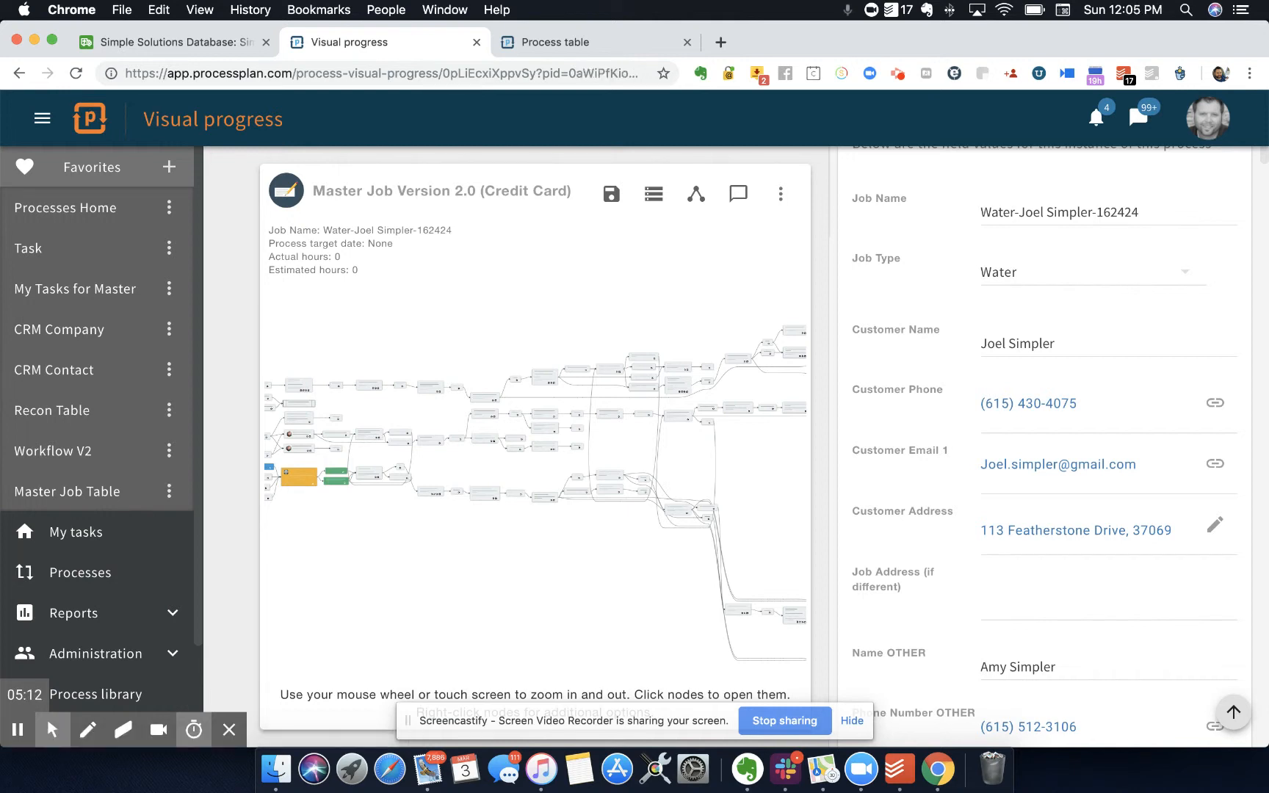
pyautogui.click(367, 475)
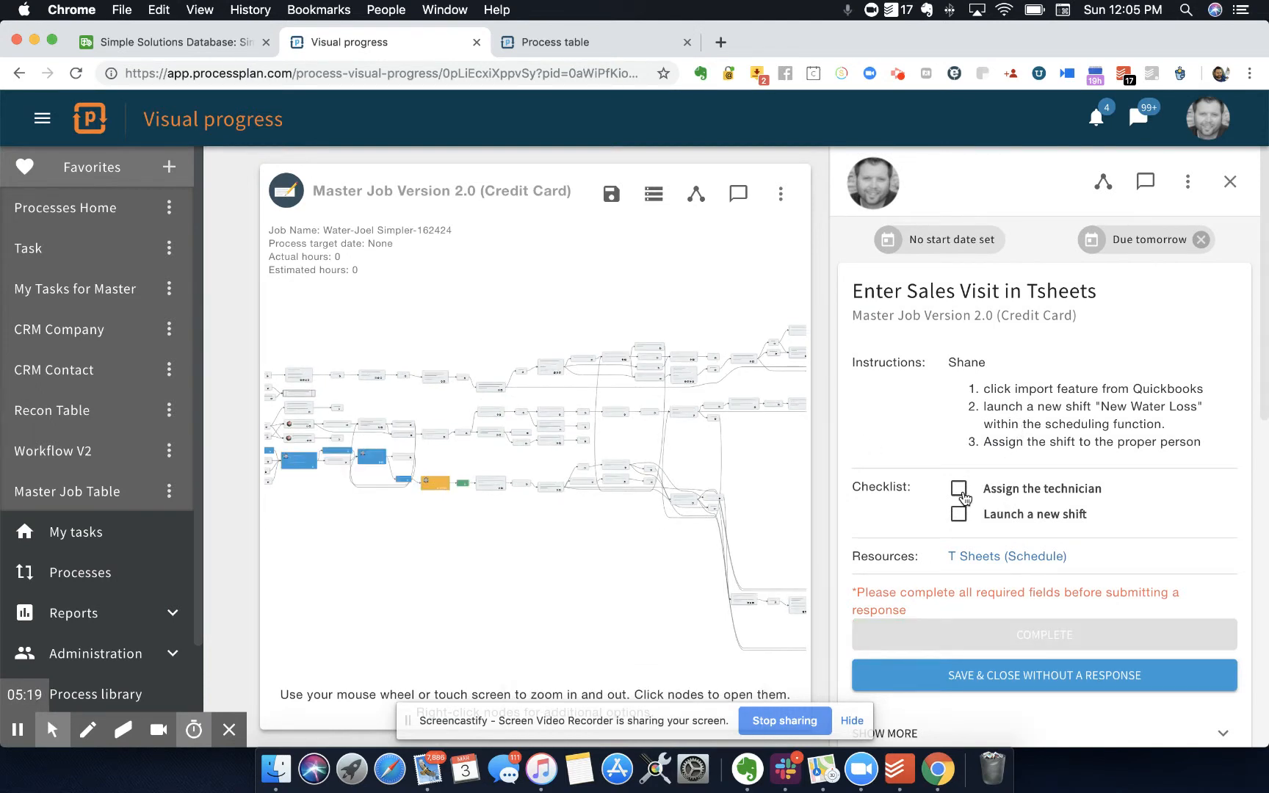
# - Review the task's required fields, open its T Sheets (Schedule) resource and sign in with the saved email and password
pyautogui.scroll(-1, 997, 514)
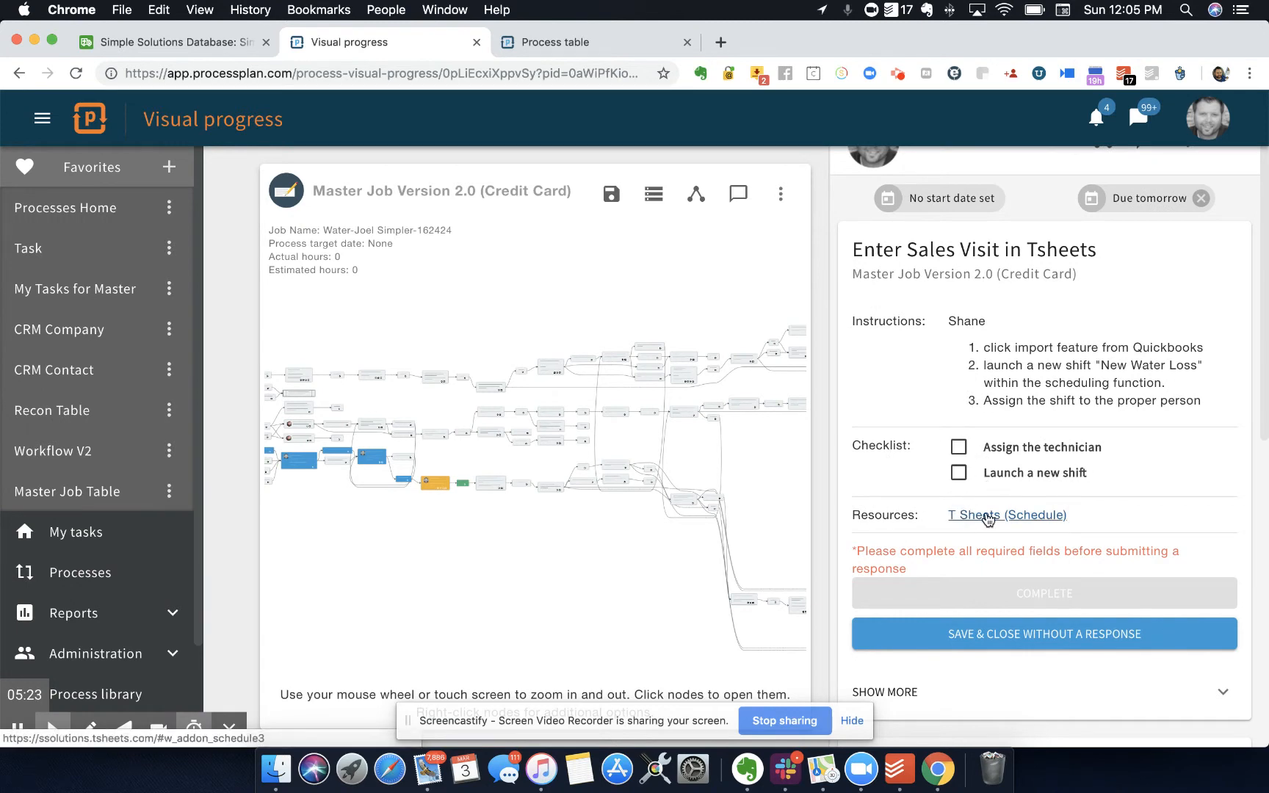
pyautogui.scroll(-10, 1007, 515)
pyautogui.scroll(7, 1008, 516)
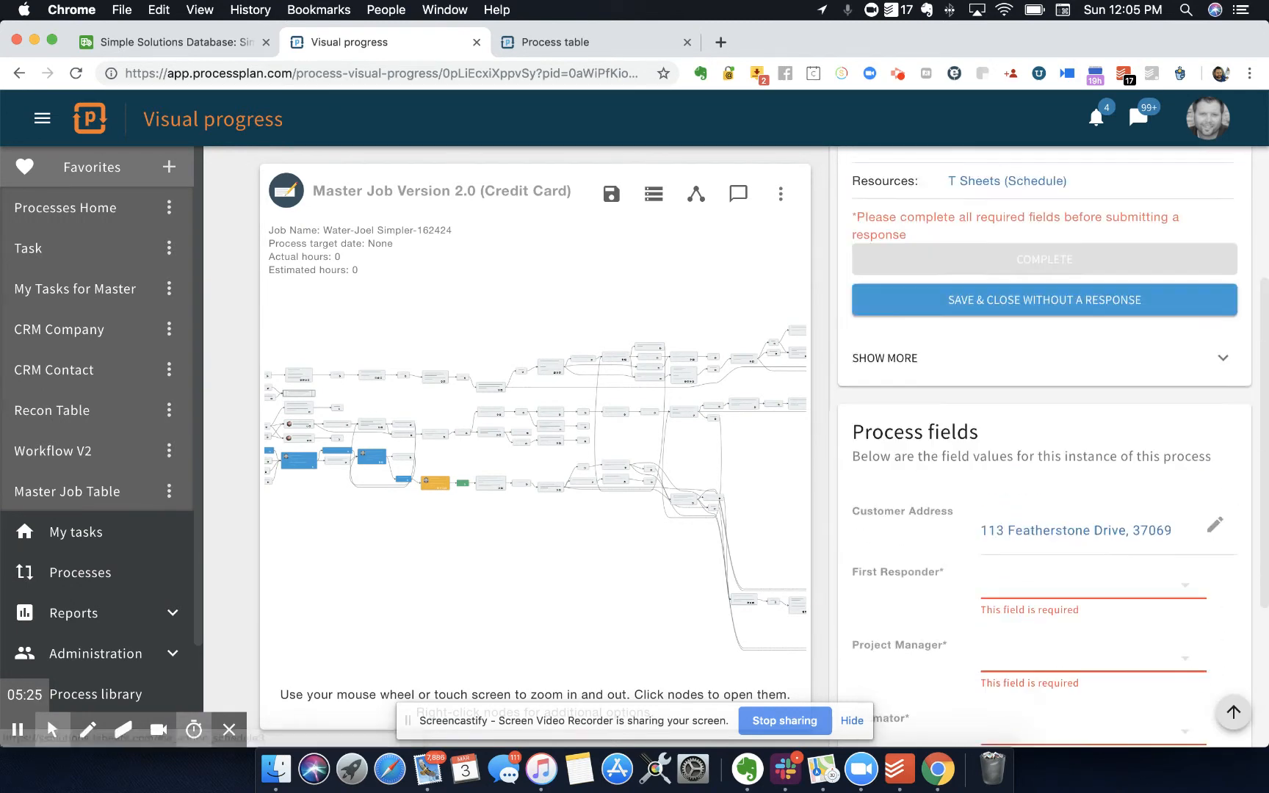
pyautogui.scroll(4, 1014, 592)
pyautogui.click(998, 556)
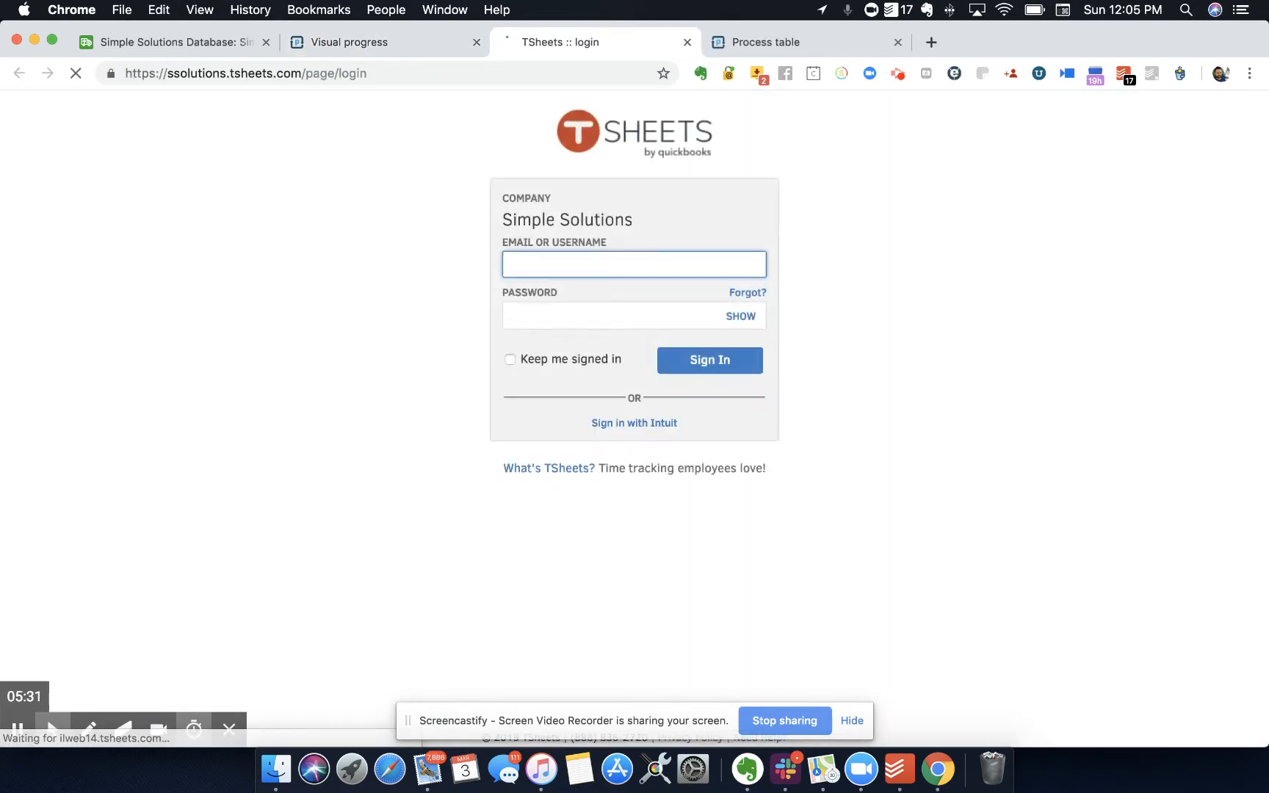
pyautogui.click(758, 266)
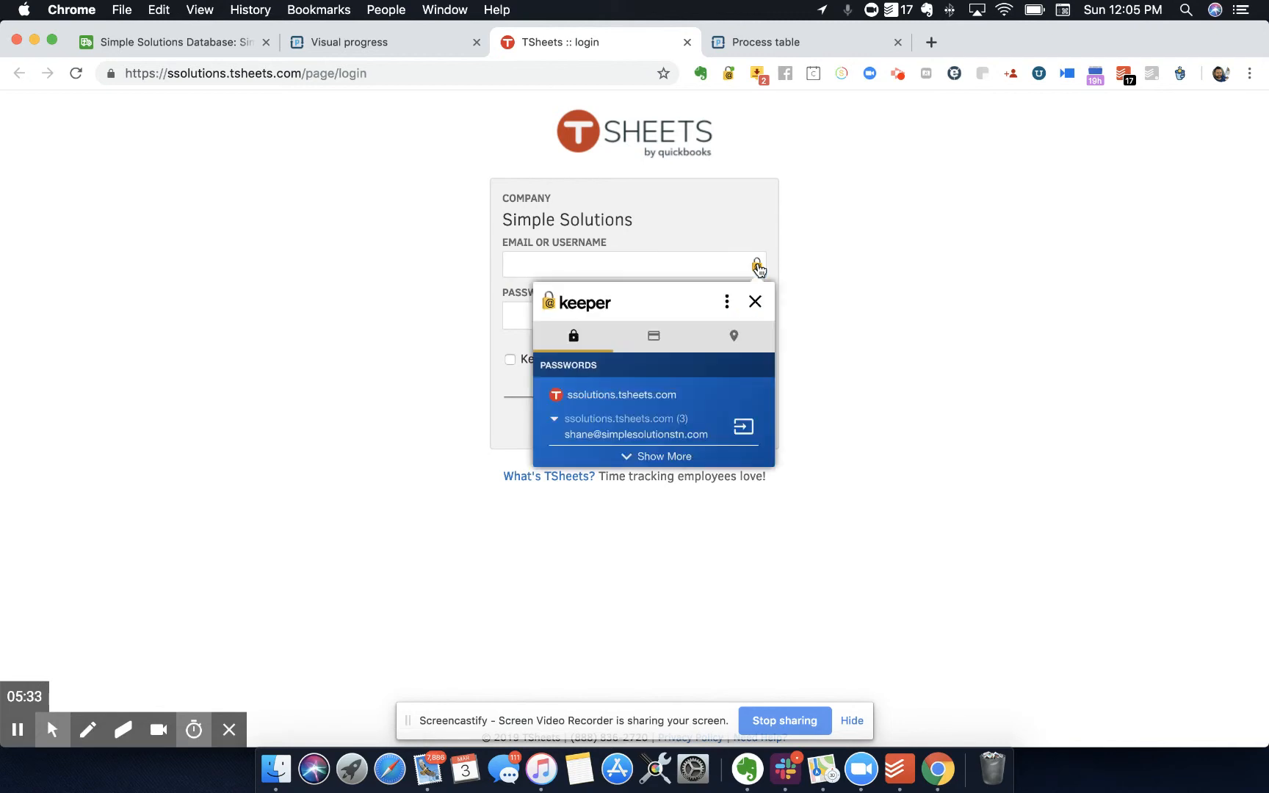
pyautogui.click(742, 427)
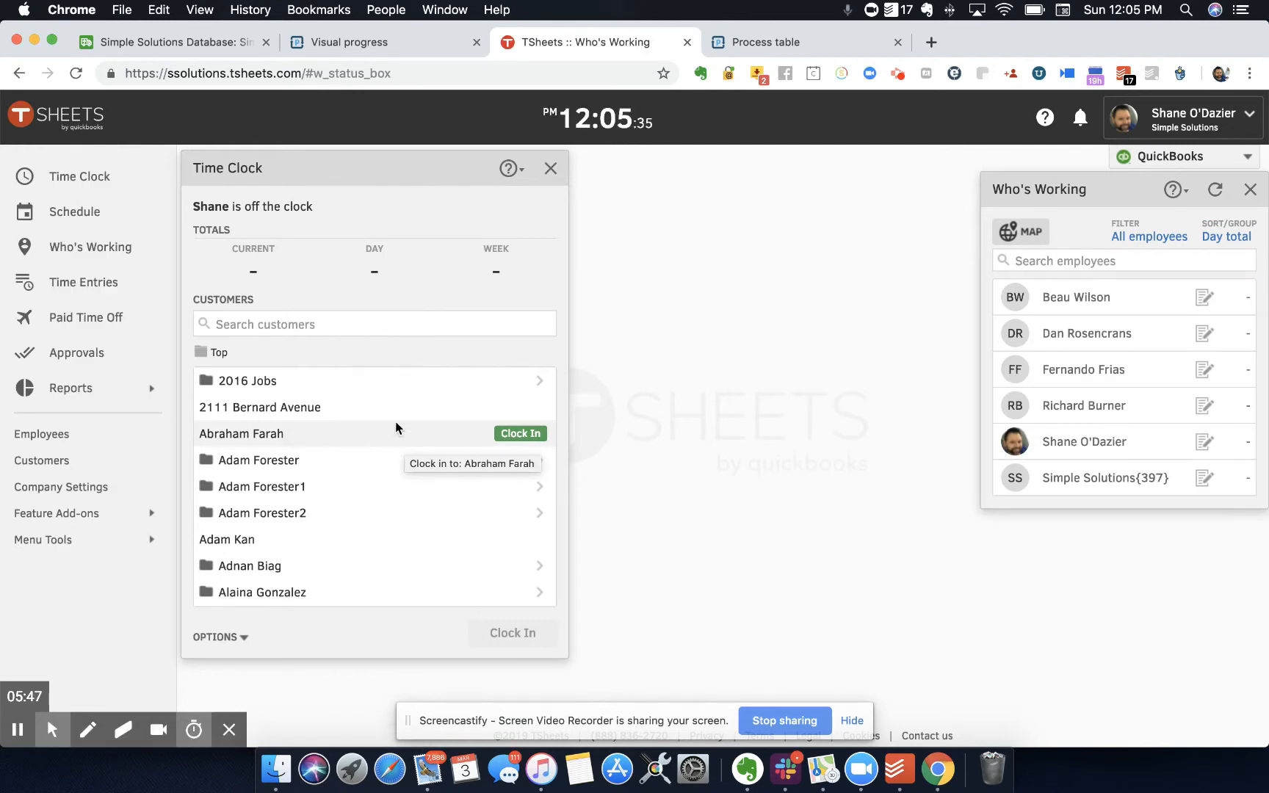
# - Add a schedule shift for Sunday, Mar 3, 2019 starting at 12:00pm, titled "Initial site visit and set equipment"
pyautogui.click(91, 211)
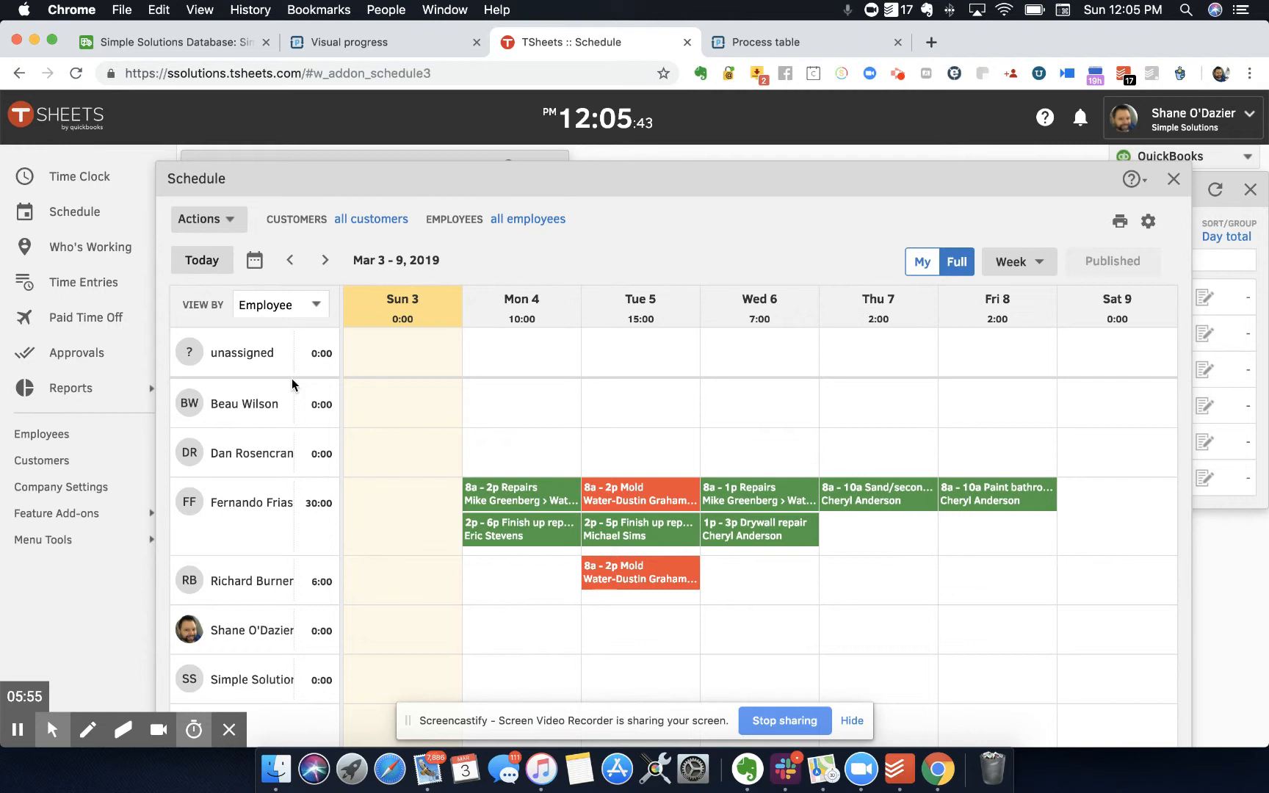
pyautogui.click(229, 222)
pyautogui.click(224, 255)
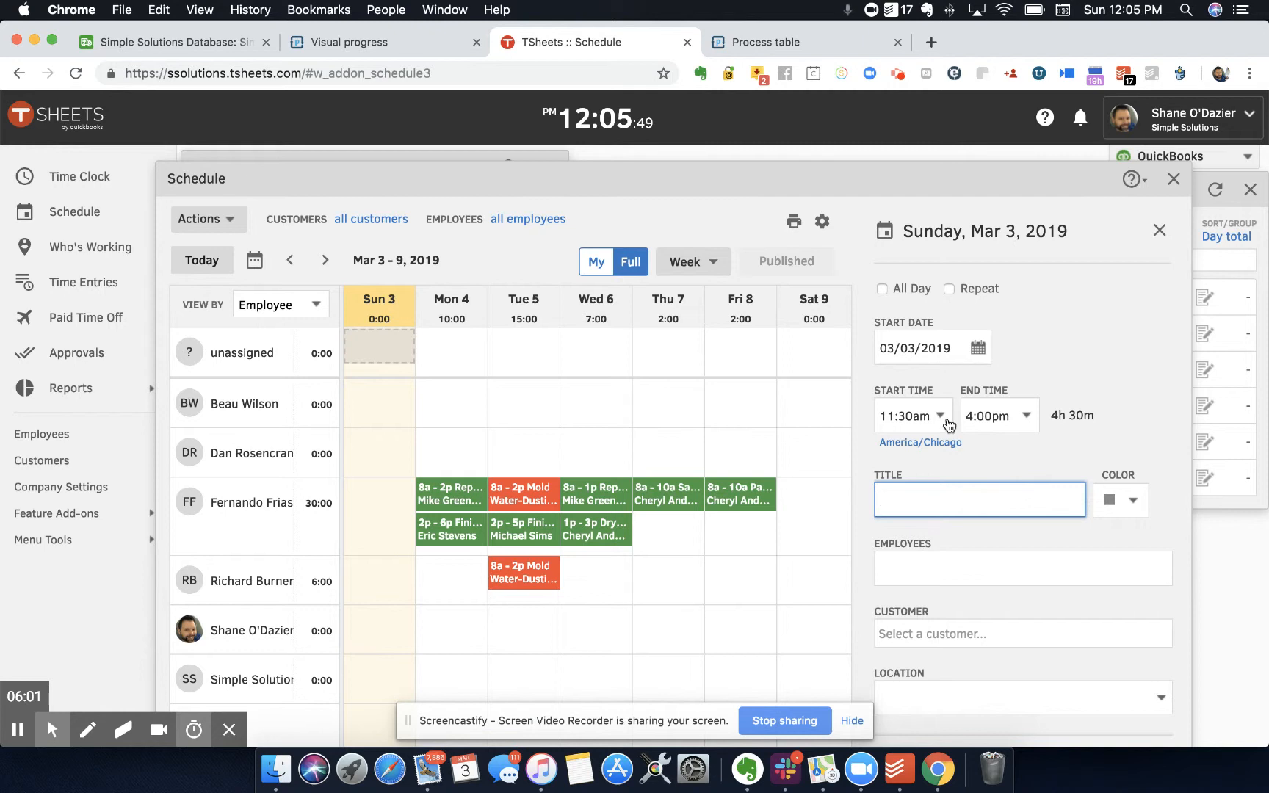
pyautogui.click(938, 423)
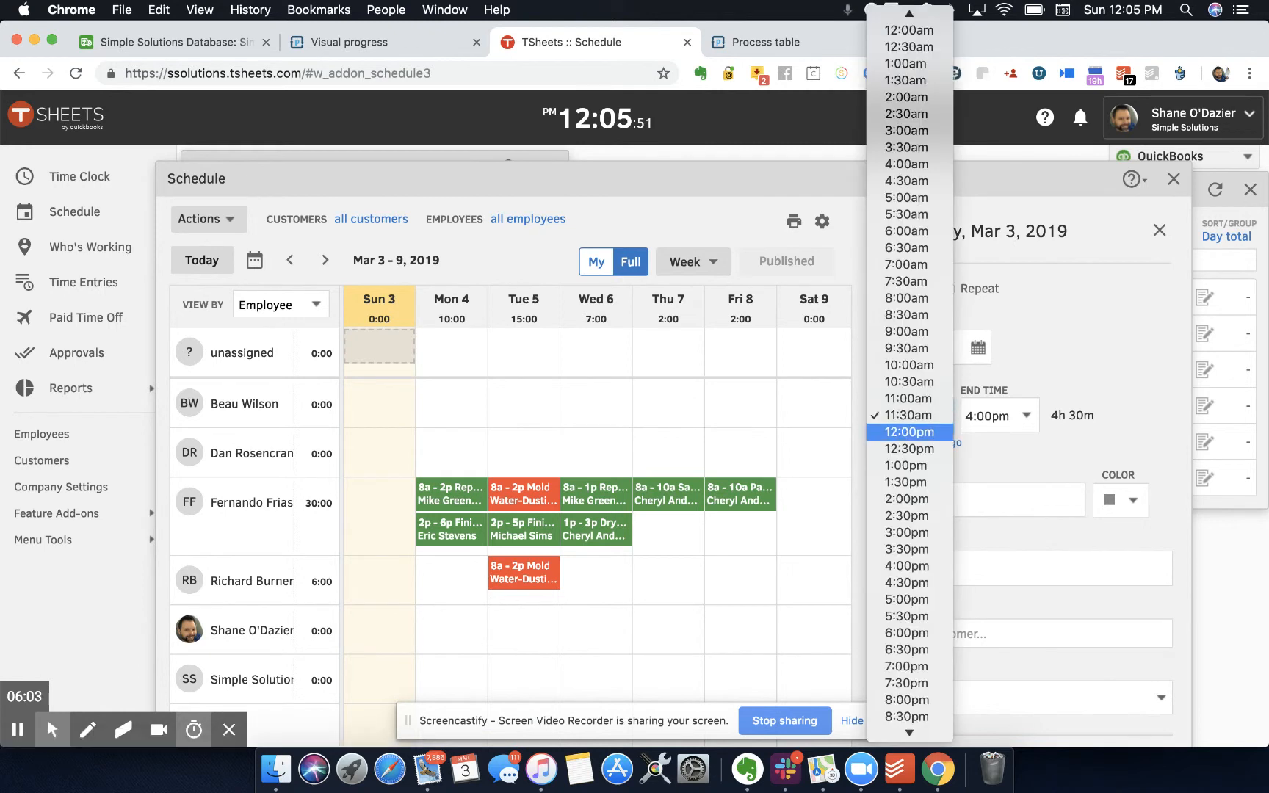
pyautogui.click(934, 432)
pyautogui.click(931, 501)
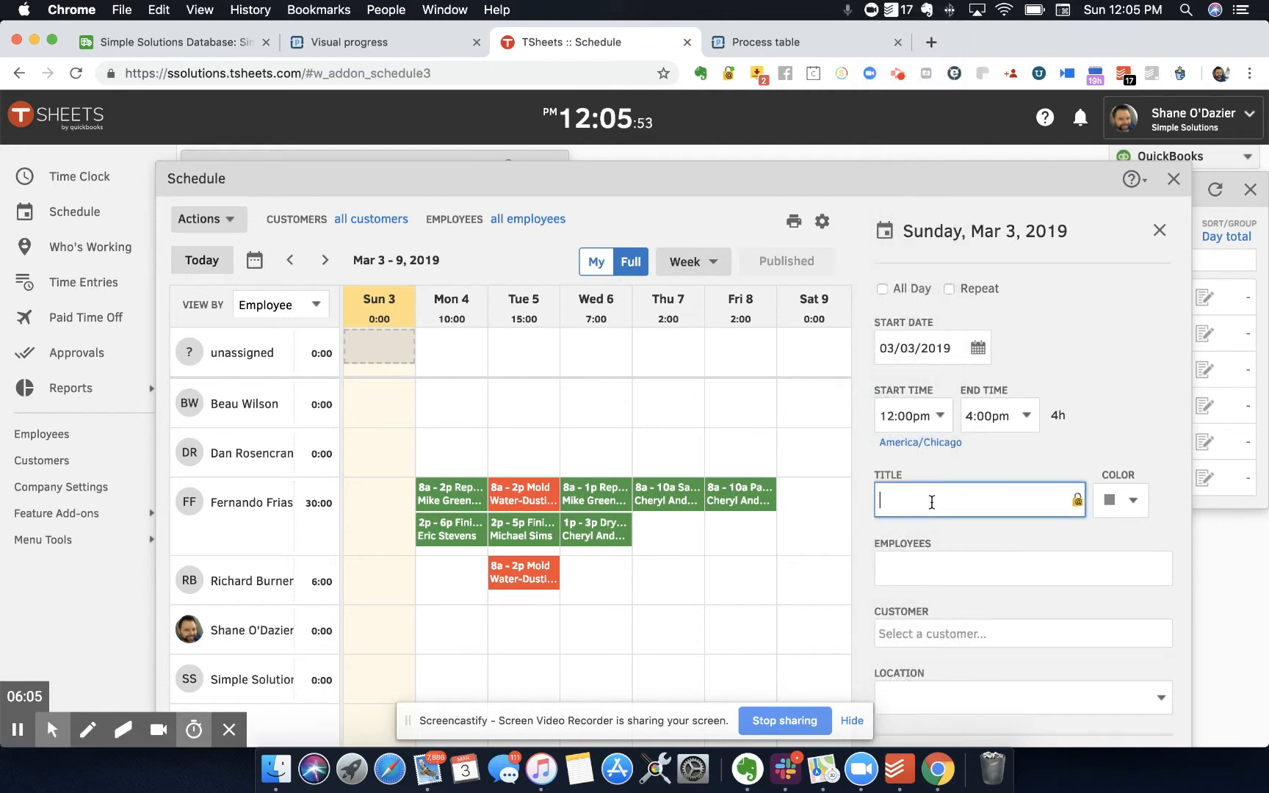
pyautogui.write('Initial site visit and')
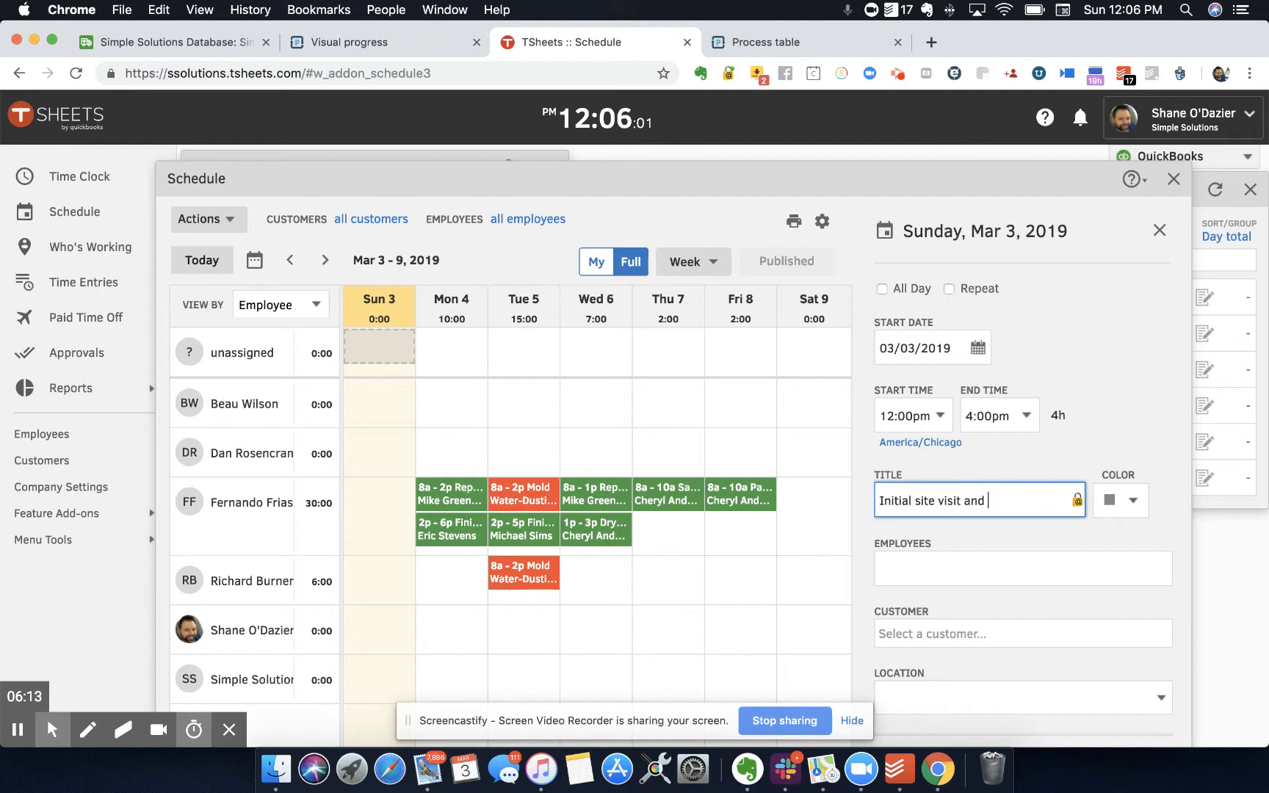
pyautogui.write(' set equipment')
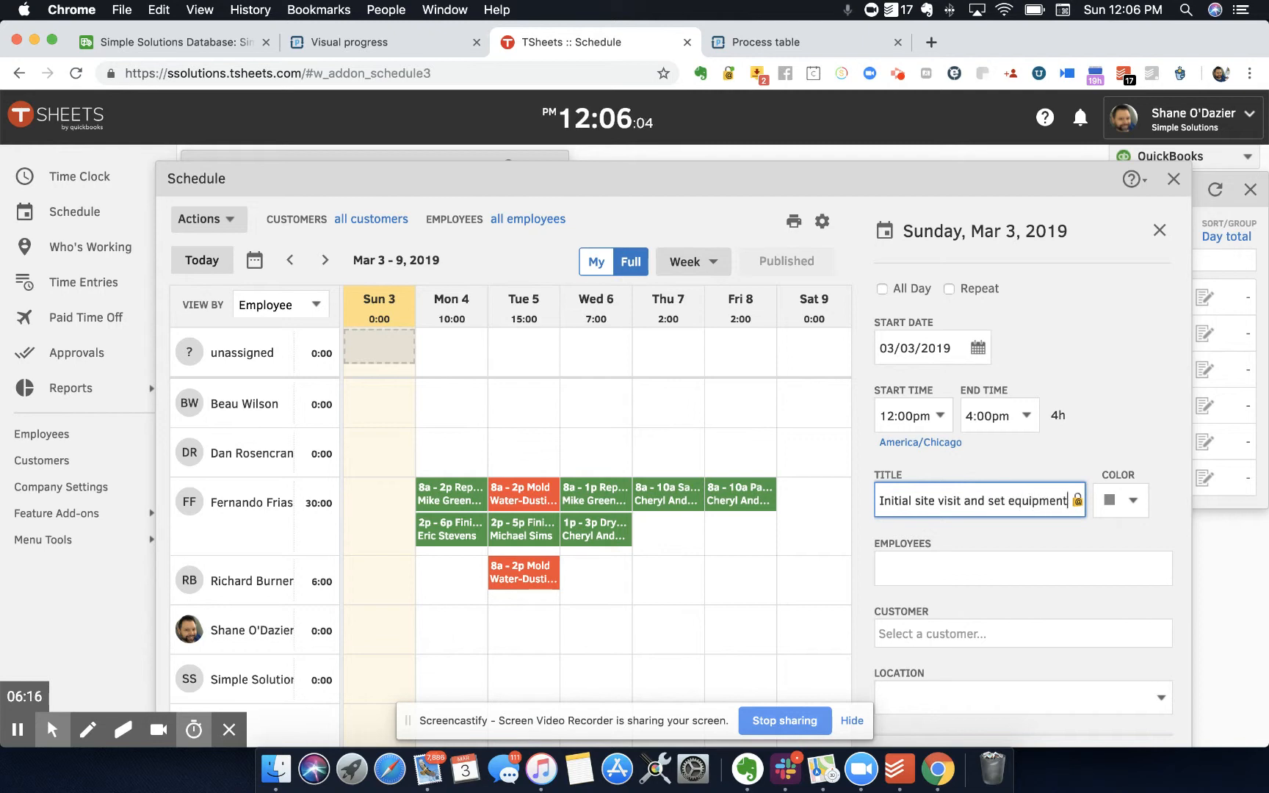
# - Assign a technician as the new shift's employee and set the shift color to red
pyautogui.click(946, 567)
pyautogui.click(932, 643)
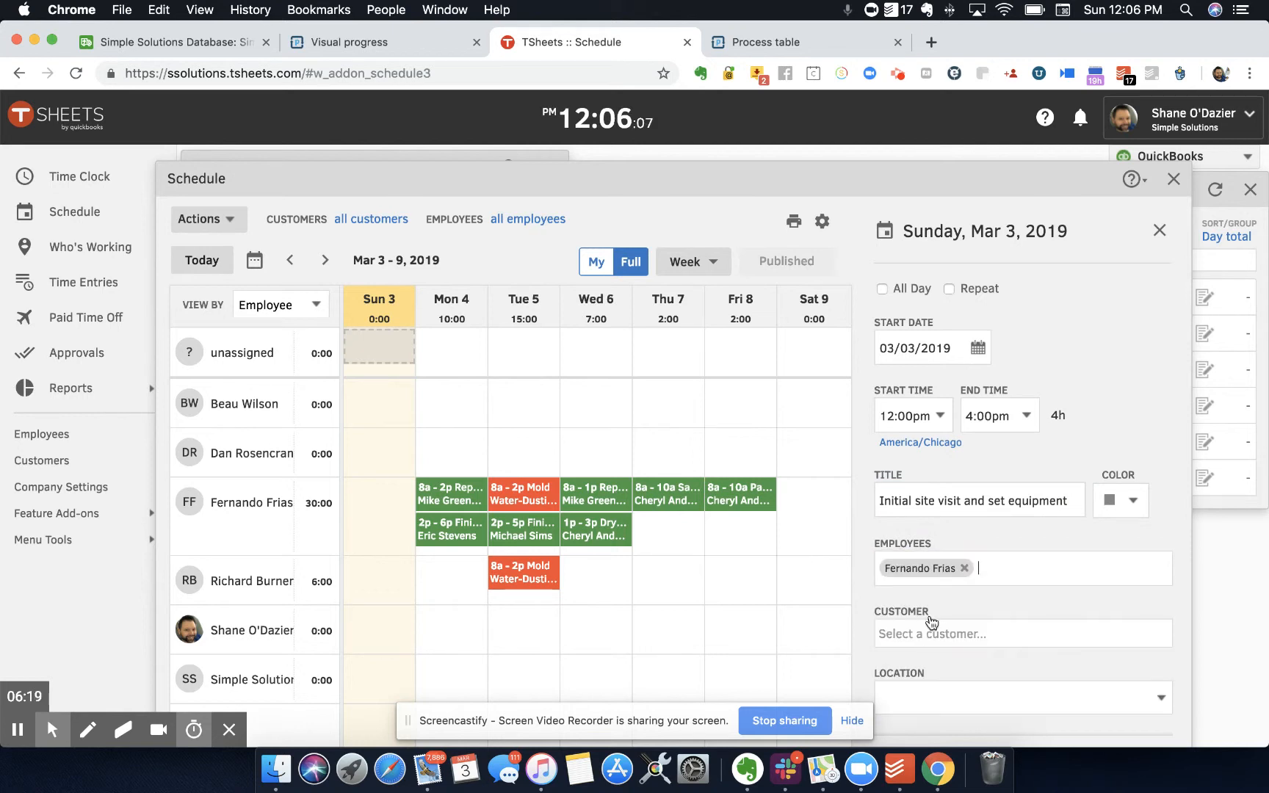
pyautogui.click(1134, 503)
pyautogui.click(1078, 538)
# - Search the shift's active customers by the customer's first name, and clear the search
pyautogui.scroll(-3, 1021, 549)
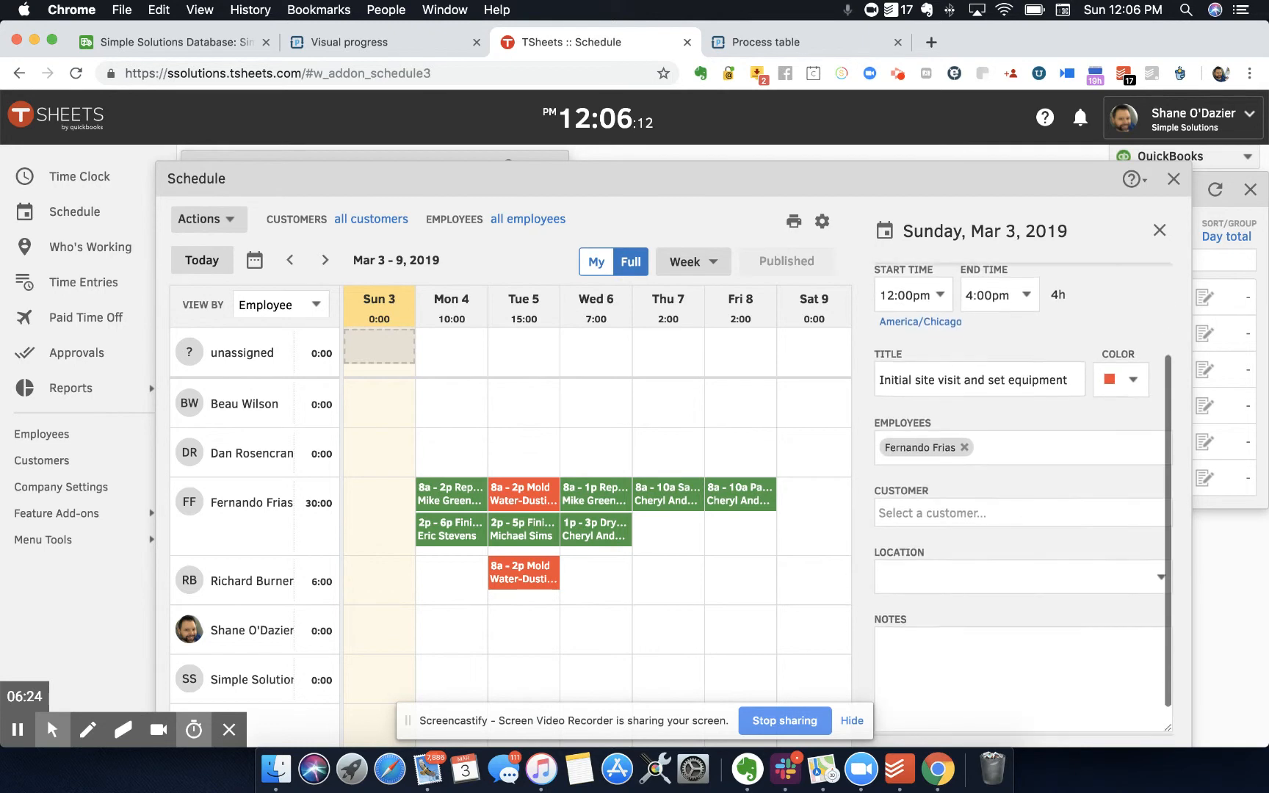
pyautogui.click(1024, 514)
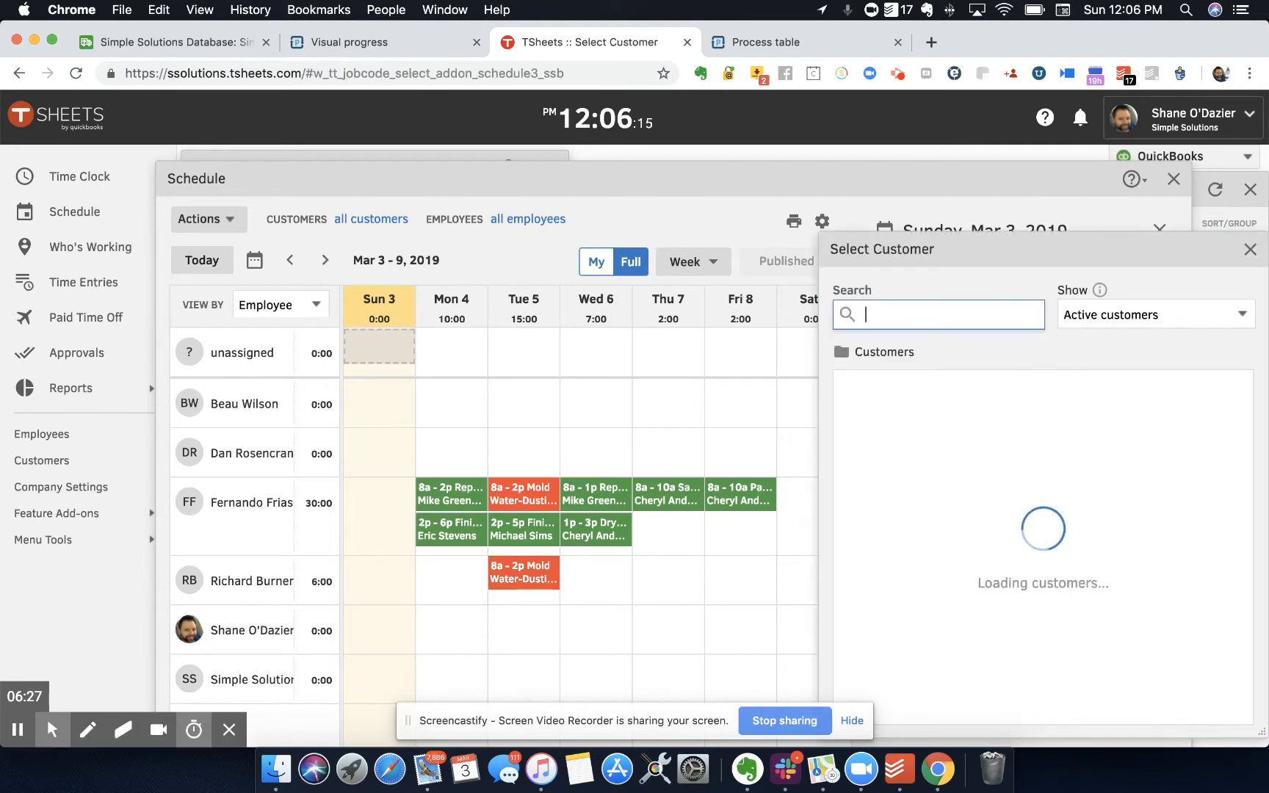
pyautogui.write('joel')
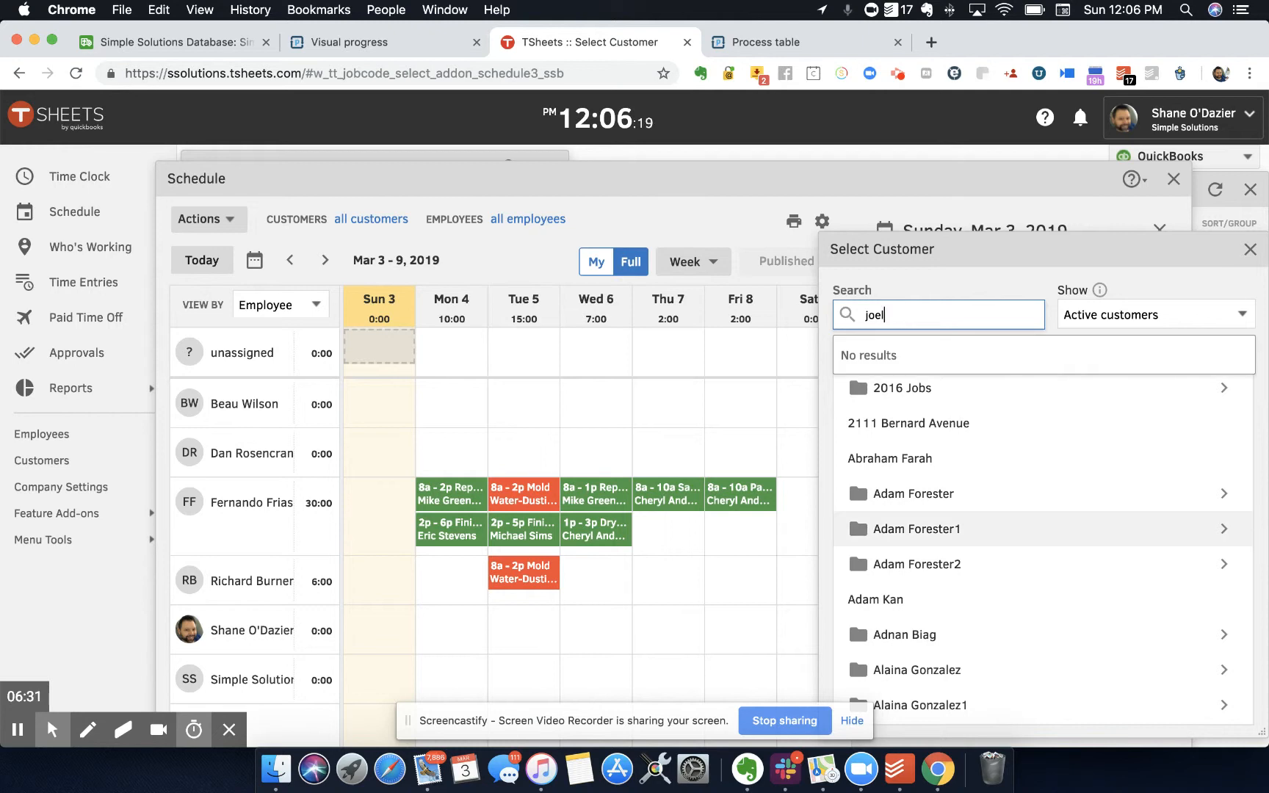
pyautogui.press('BackSpace')
pyautogui.press('BackSpace')
pyautogui.press('BackSpace')
pyautogui.press('BackSpace')
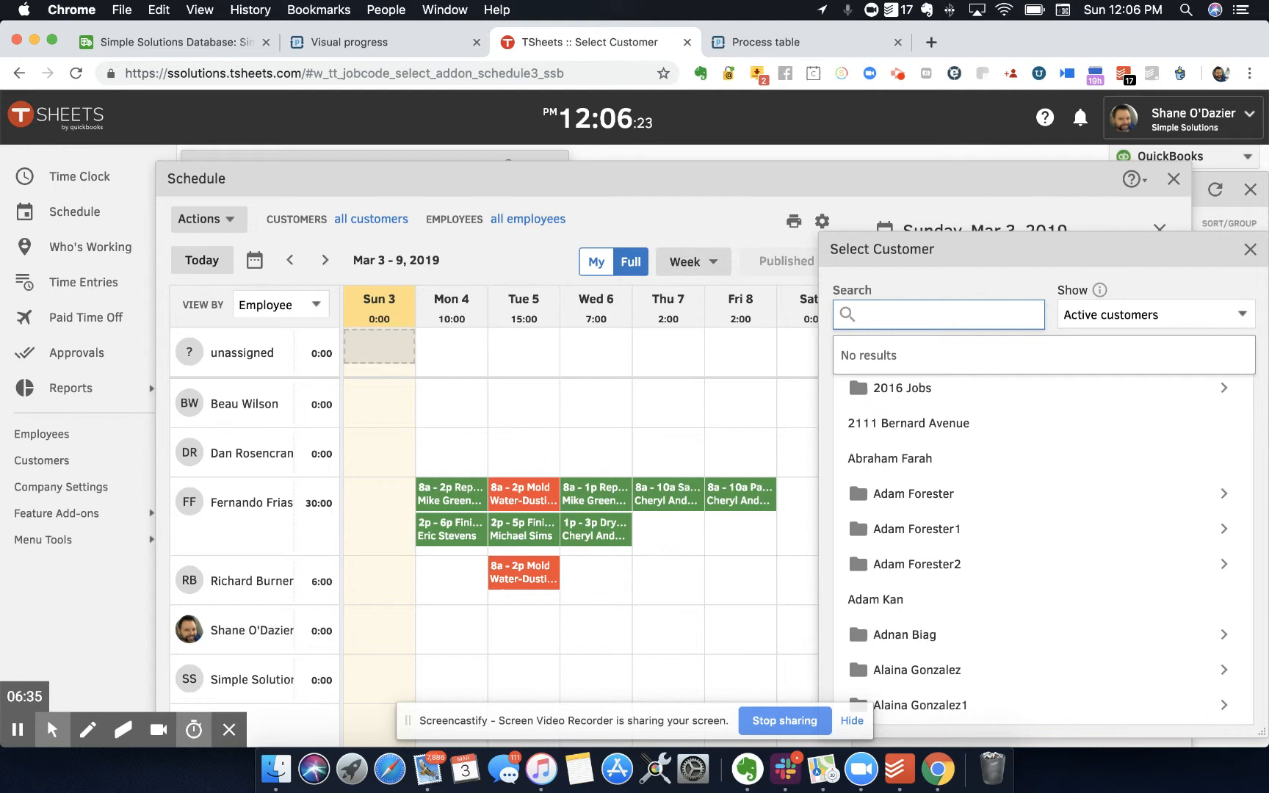
# - Import the QuickBooks data, search by the customer's first name and select the new water job as the shift's customer
pyautogui.click(1227, 156)
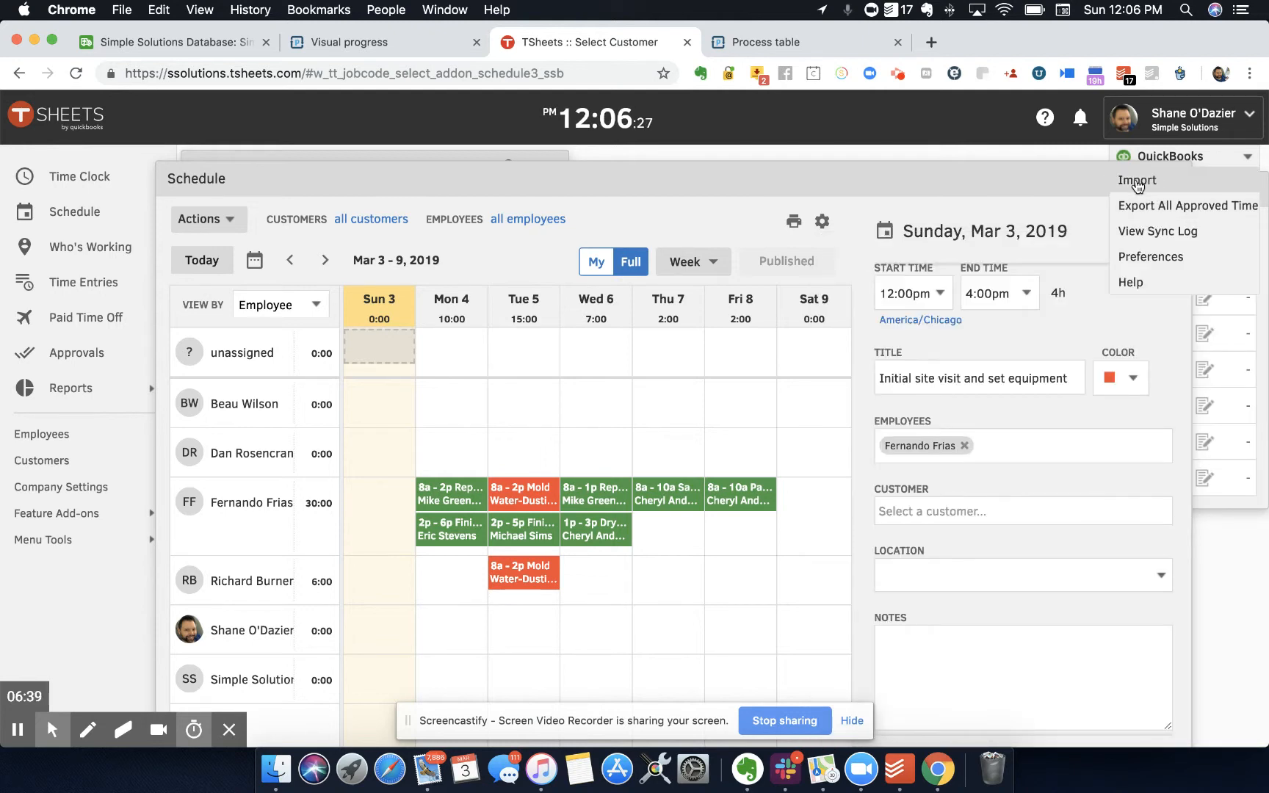
pyautogui.click(1137, 180)
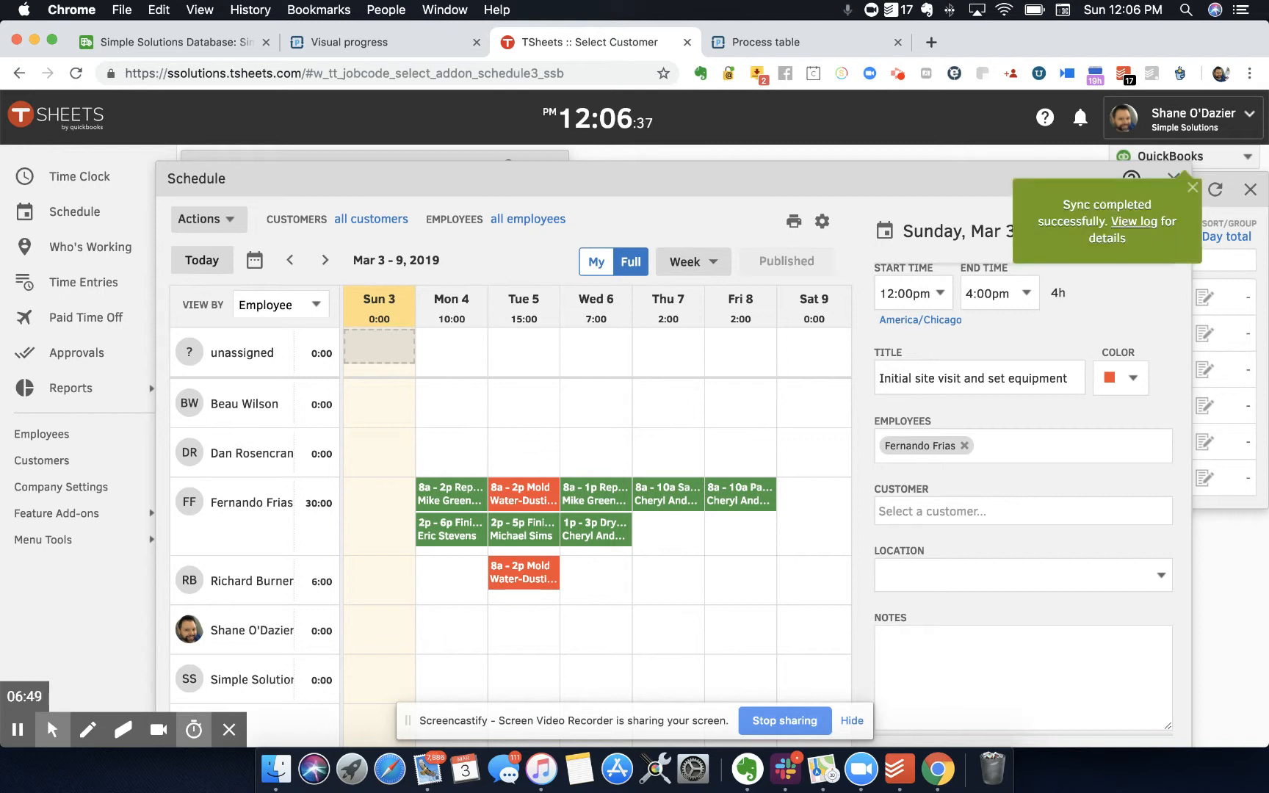
pyautogui.click(947, 511)
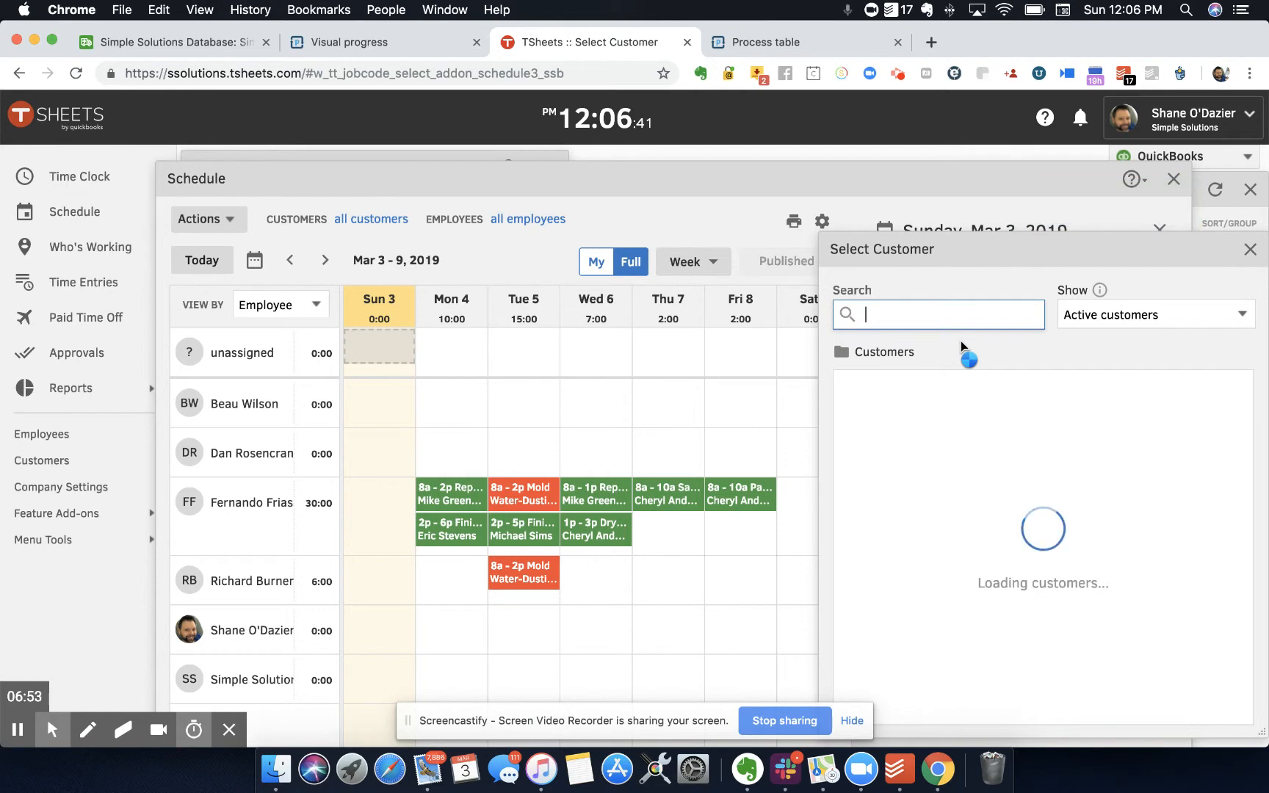
pyautogui.write('joel')
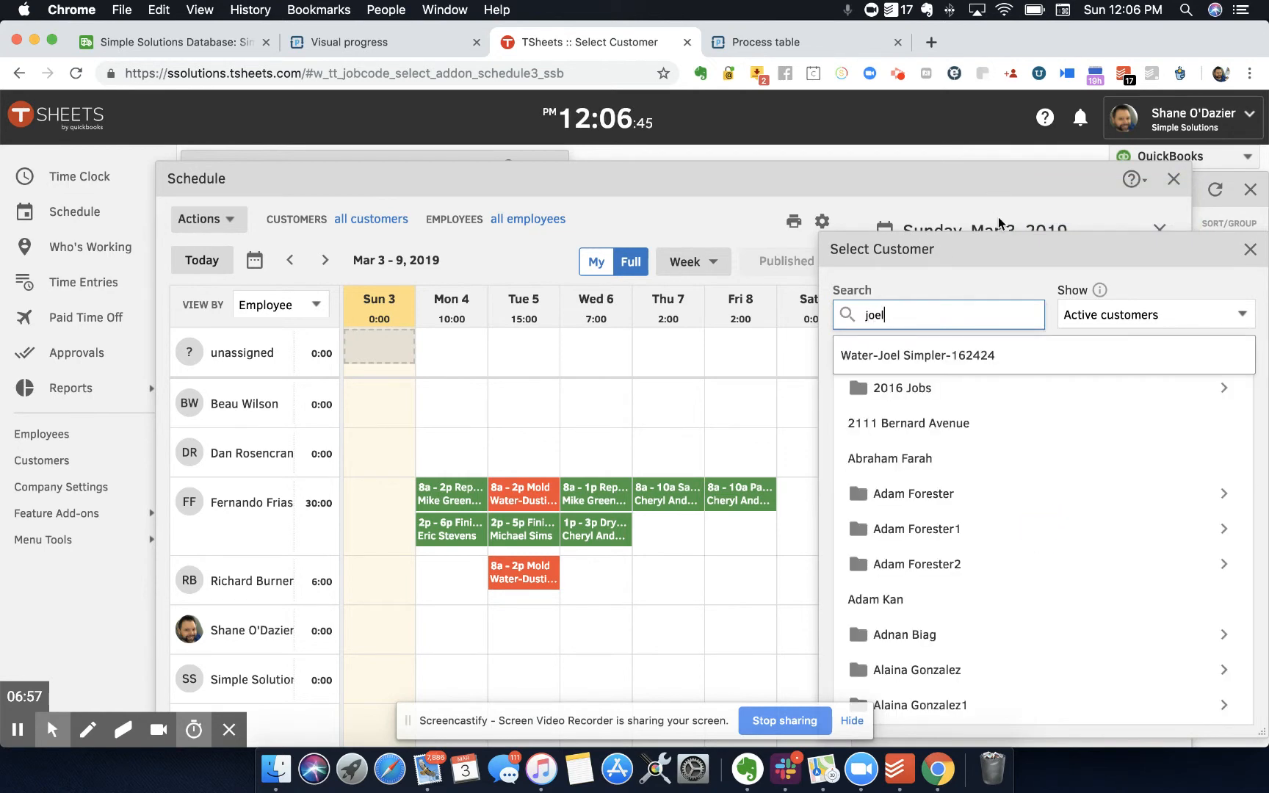
pyautogui.click(921, 360)
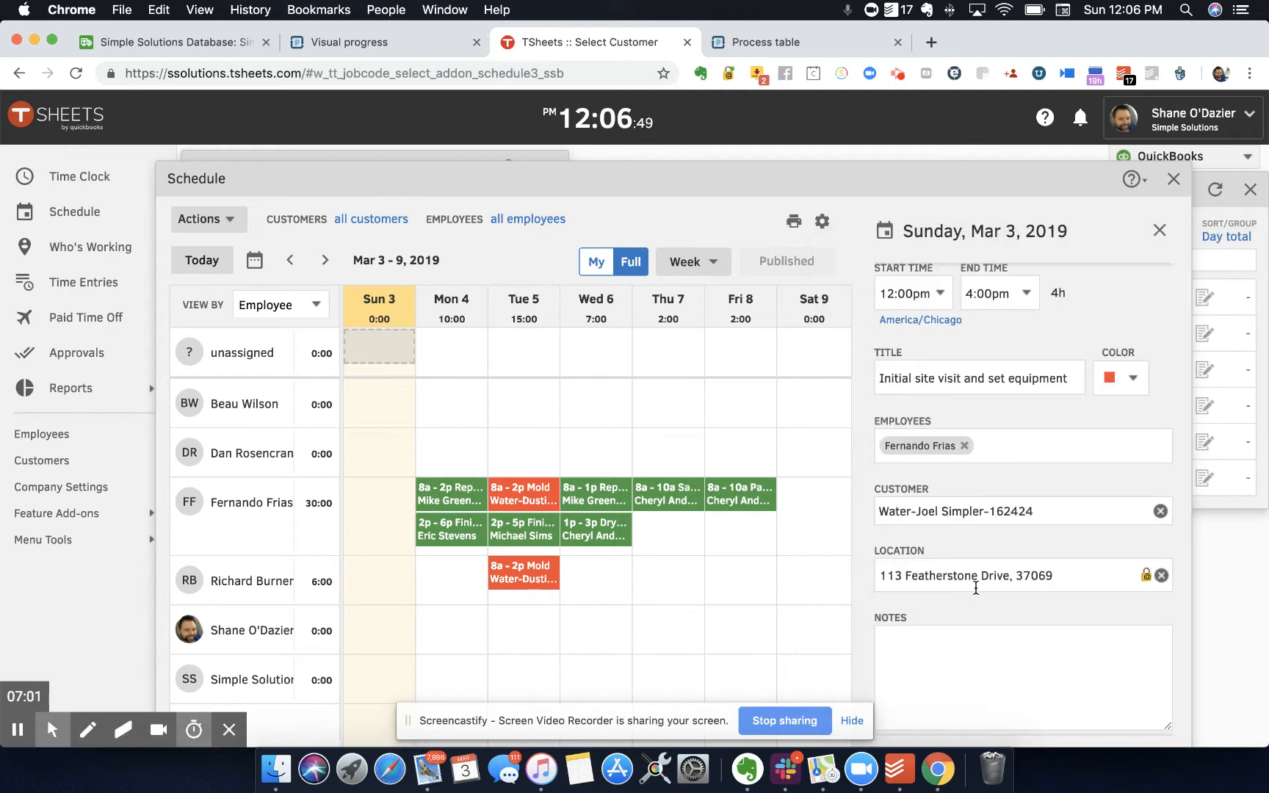
# - Check the shift's details, publish it and send the notification to the assigned employee
pyautogui.scroll(-1, 994, 594)
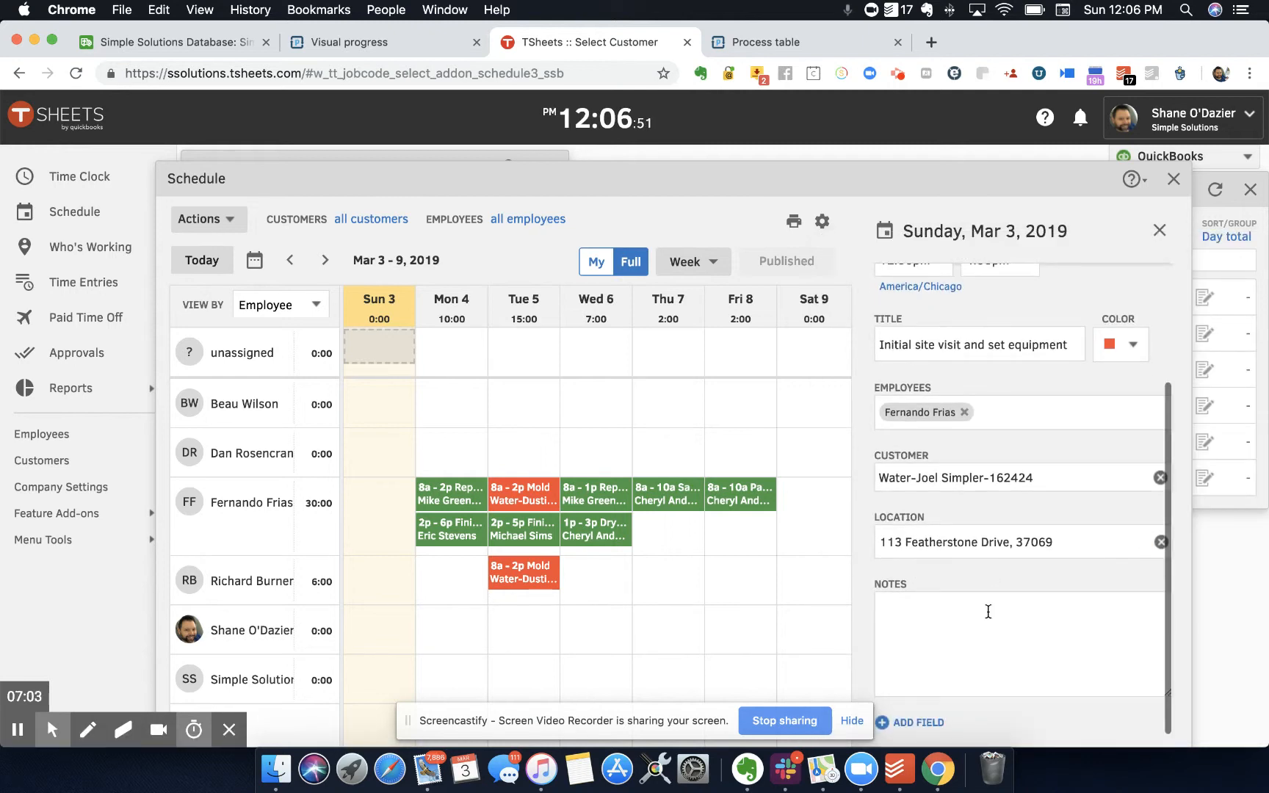
pyautogui.scroll(3, 985, 559)
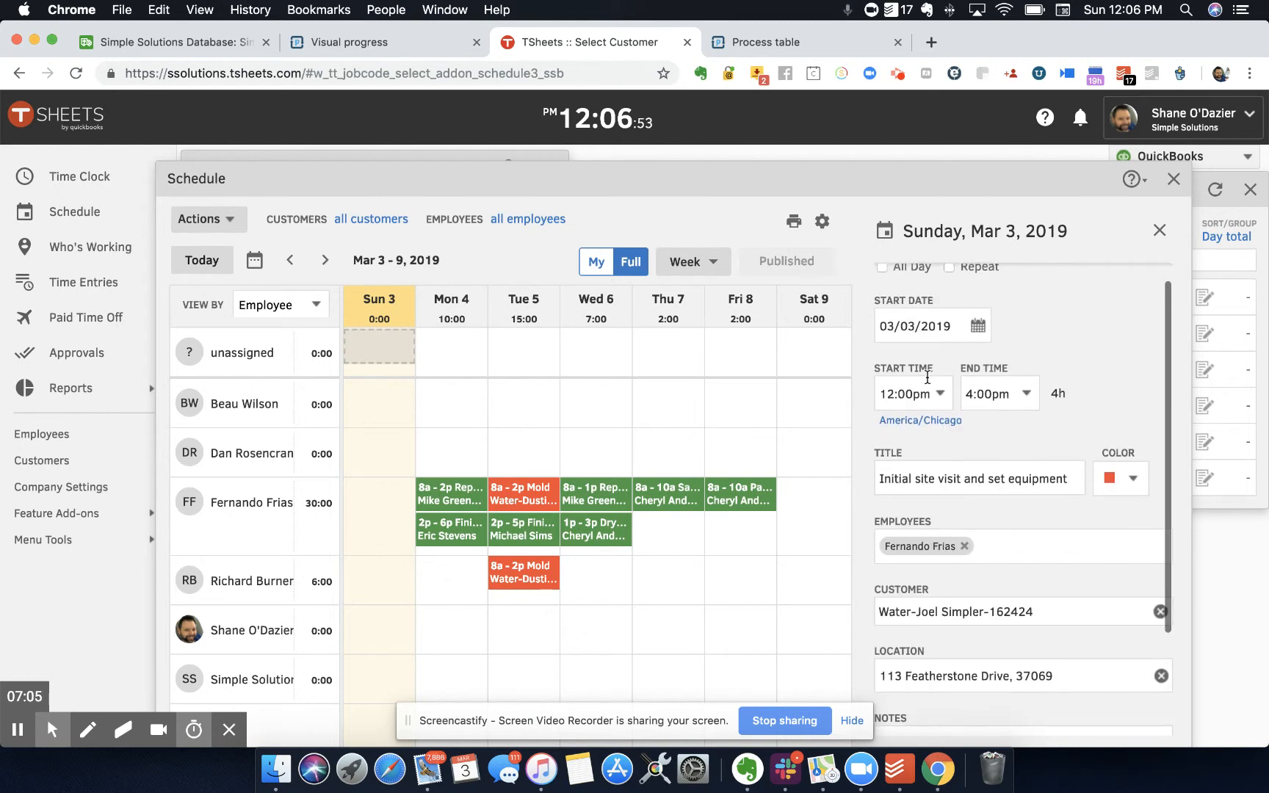
pyautogui.scroll(-4, 927, 377)
pyautogui.scroll(4, 927, 377)
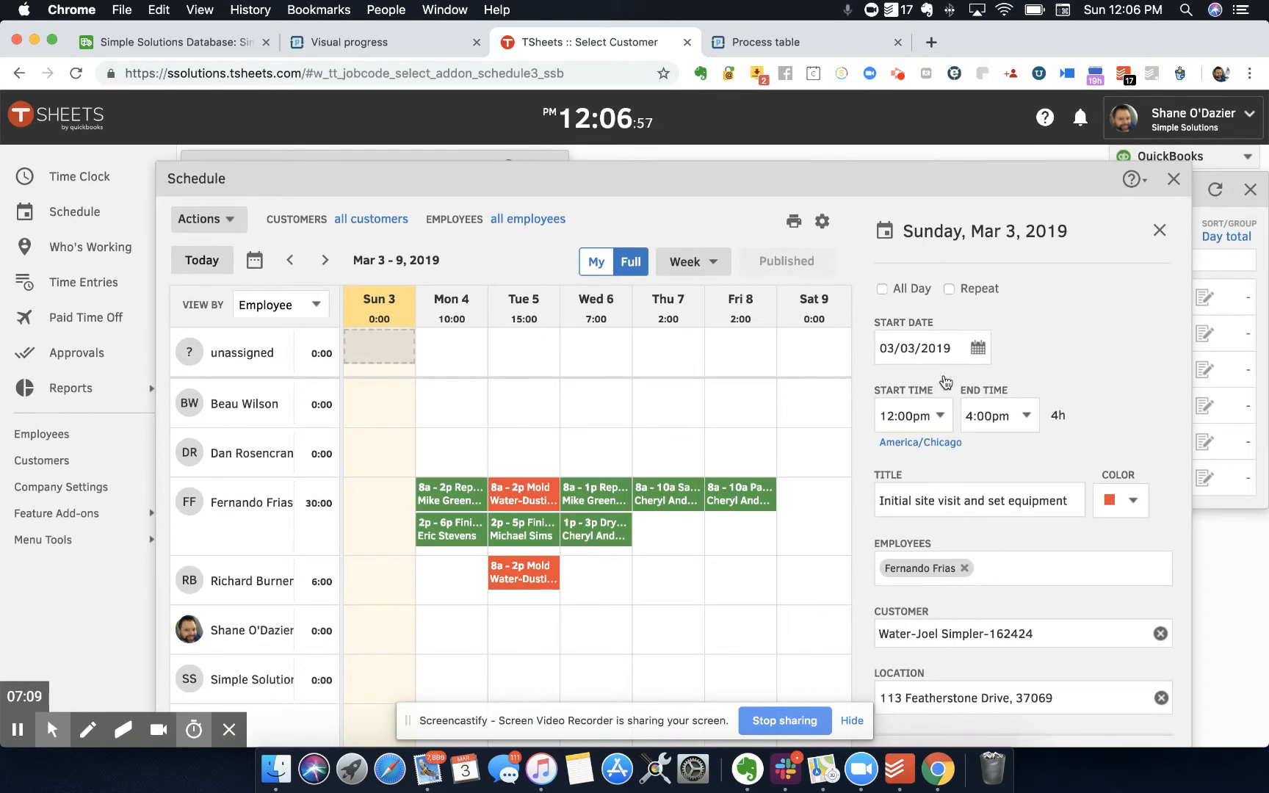
pyautogui.scroll(-3, 954, 396)
pyautogui.moveTo(1033, 172); pyautogui.dragTo(1038, 31)
pyautogui.scroll(-2, 1103, 512)
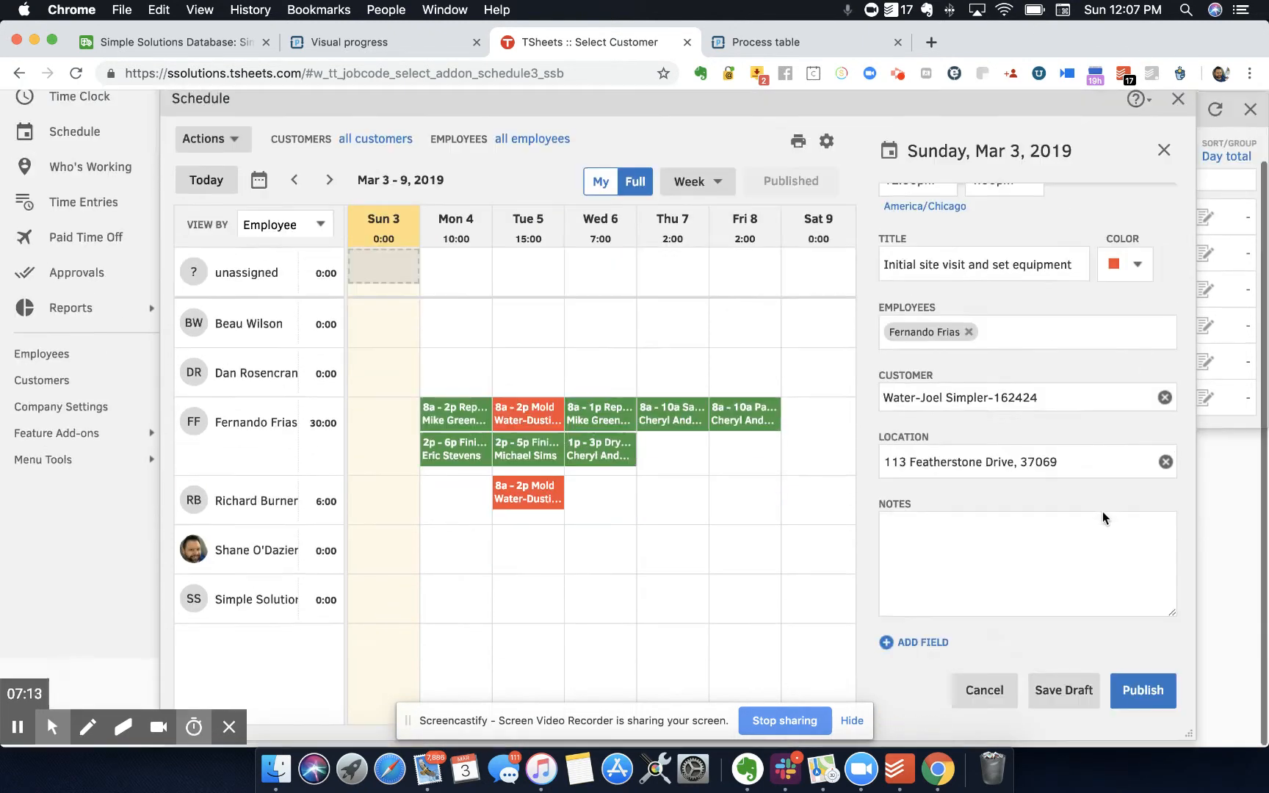
pyautogui.click(1137, 694)
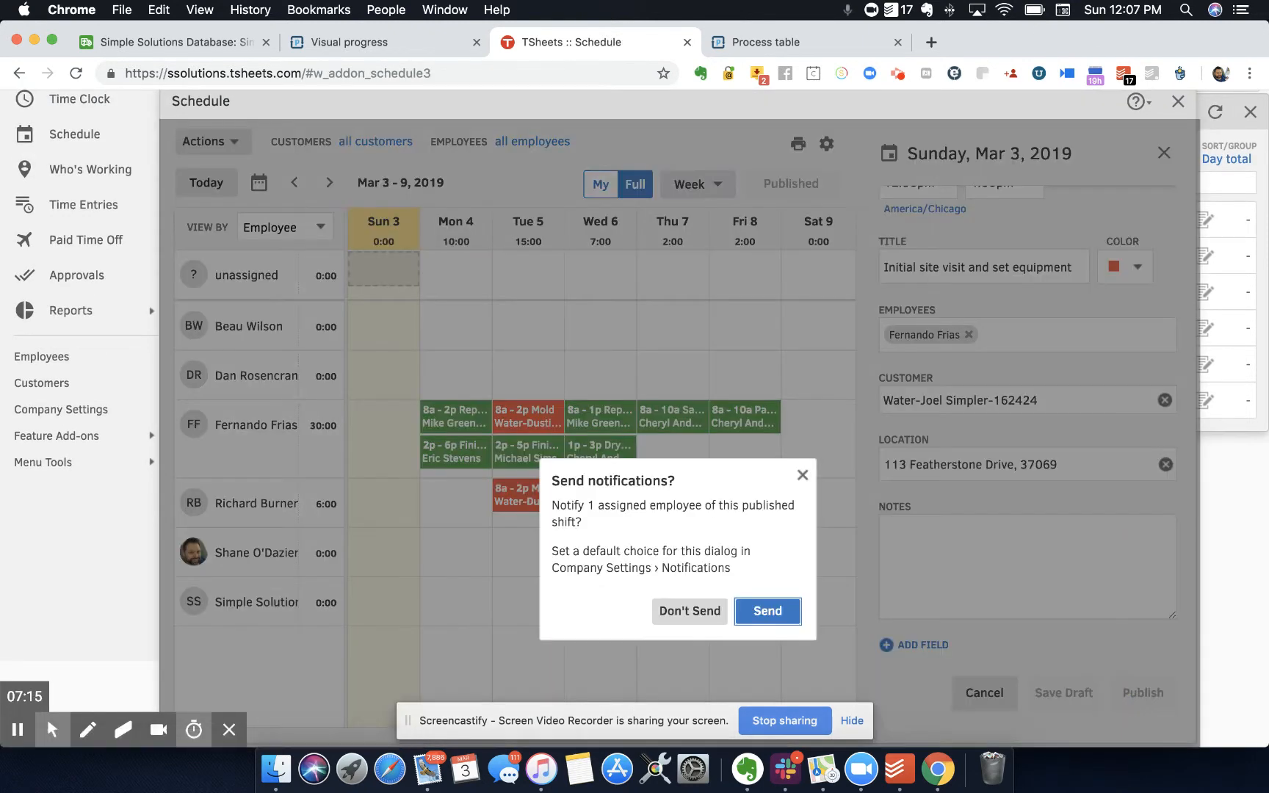
pyautogui.click(758, 614)
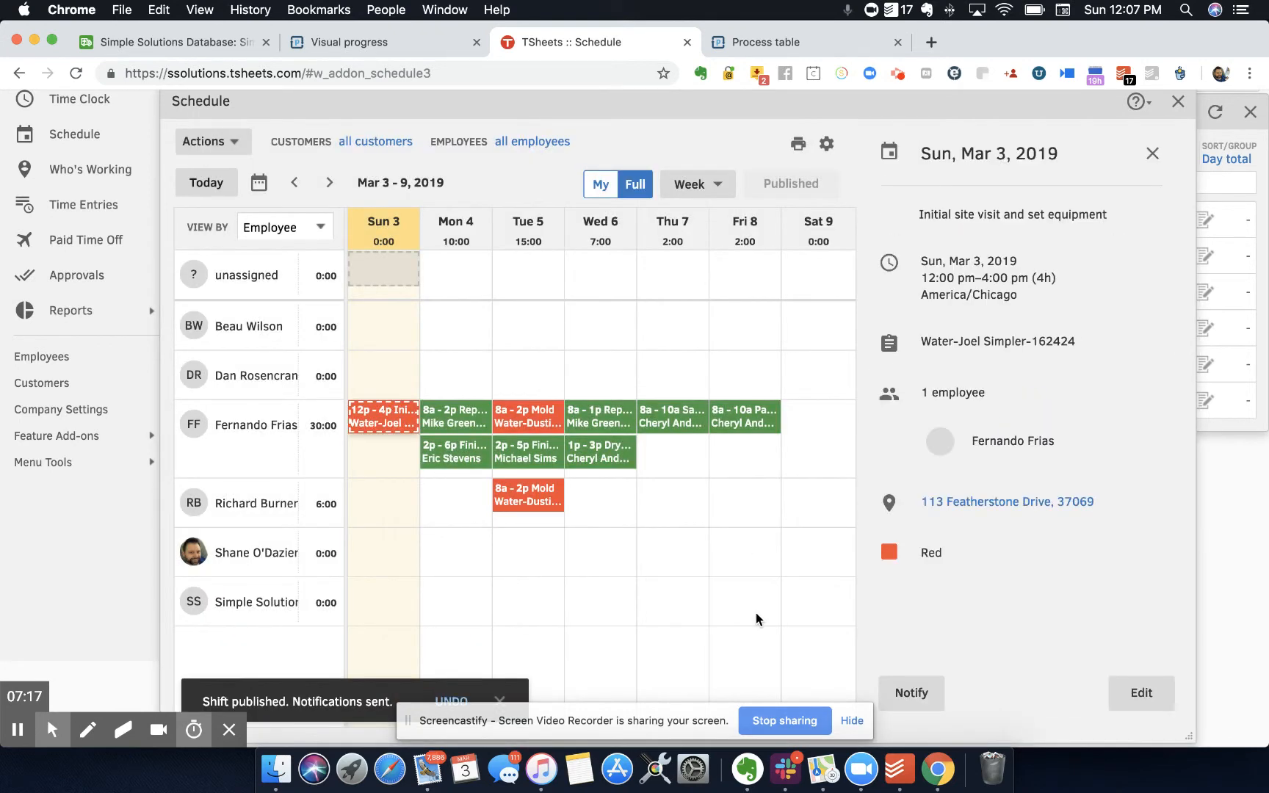
pyautogui.scroll(2, 978, 596)
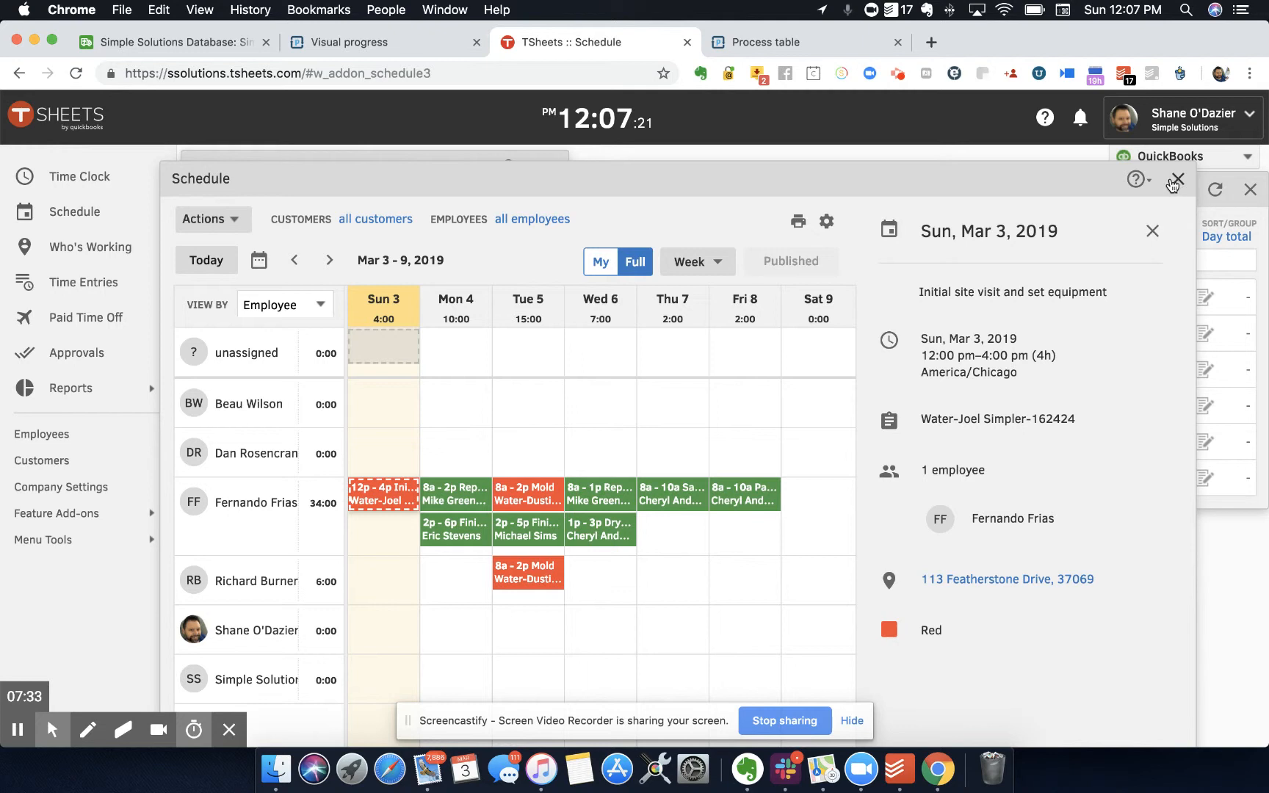
# - Close TSheets, return to ProcessPlan and check off Assign the technician and Launch a new shift
pyautogui.click(686, 43)
pyautogui.click(959, 490)
pyautogui.click(959, 514)
# - Set the required First Responder process field to the signed-in user
pyautogui.scroll(-5, 959, 515)
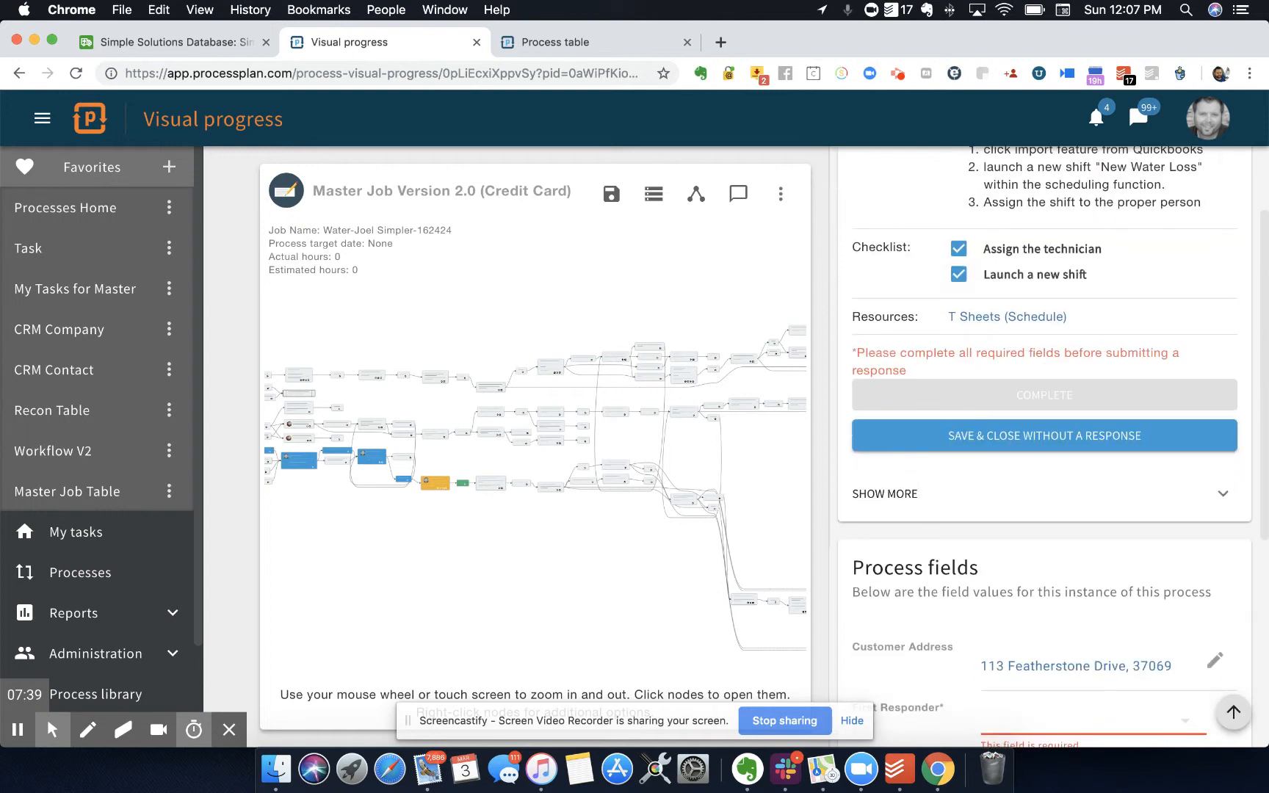
pyautogui.scroll(-3, 958, 514)
pyautogui.click(1043, 571)
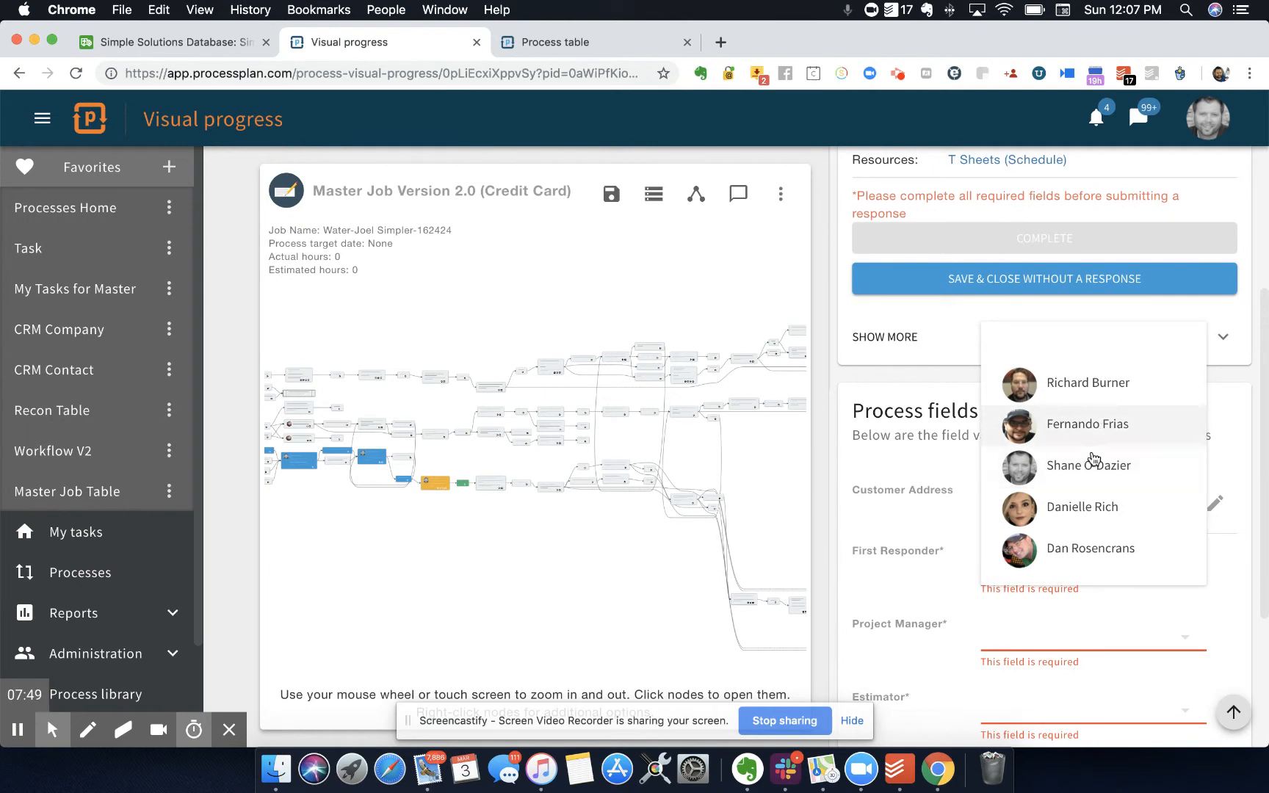
pyautogui.click(1057, 465)
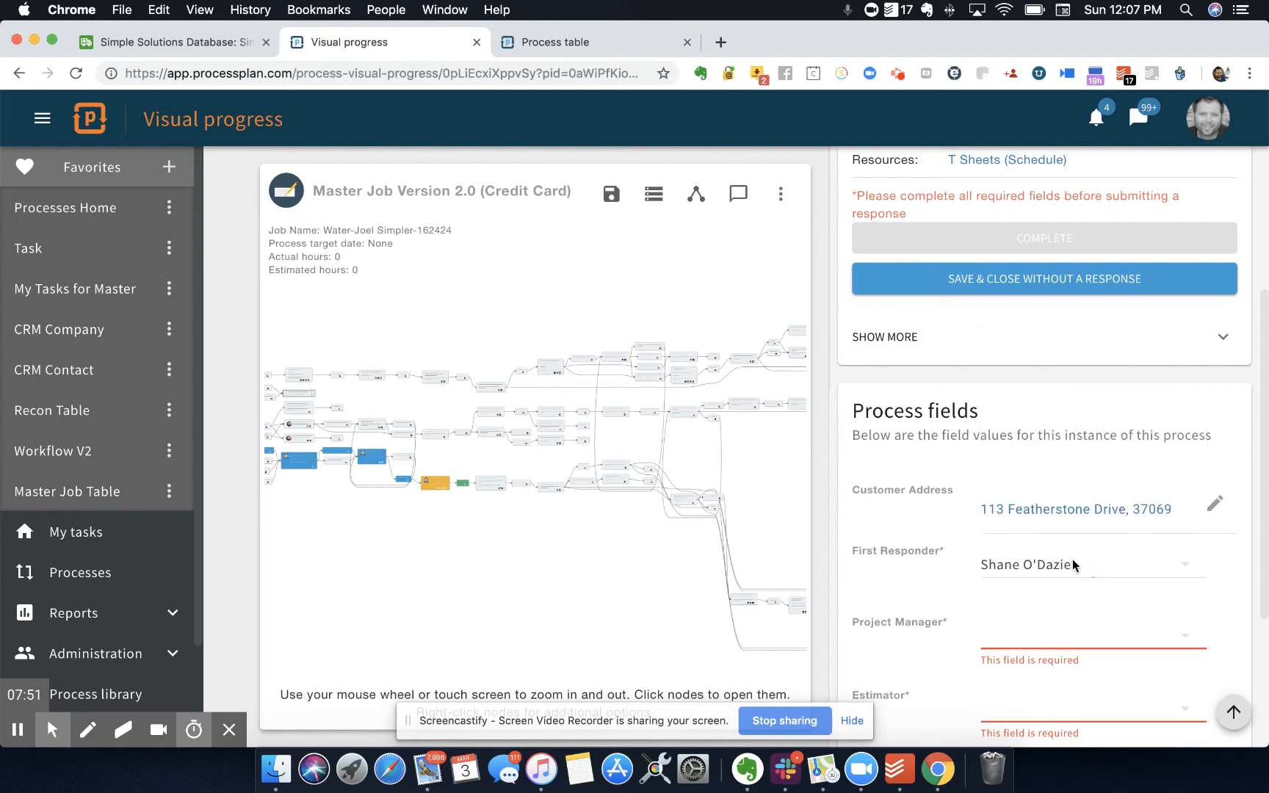
# - Set the required process fields: first listed employee as Project Manager, last listed as Estimator and second listed as Lead Tech
pyautogui.scroll(-1, 1068, 543)
pyautogui.click(1068, 573)
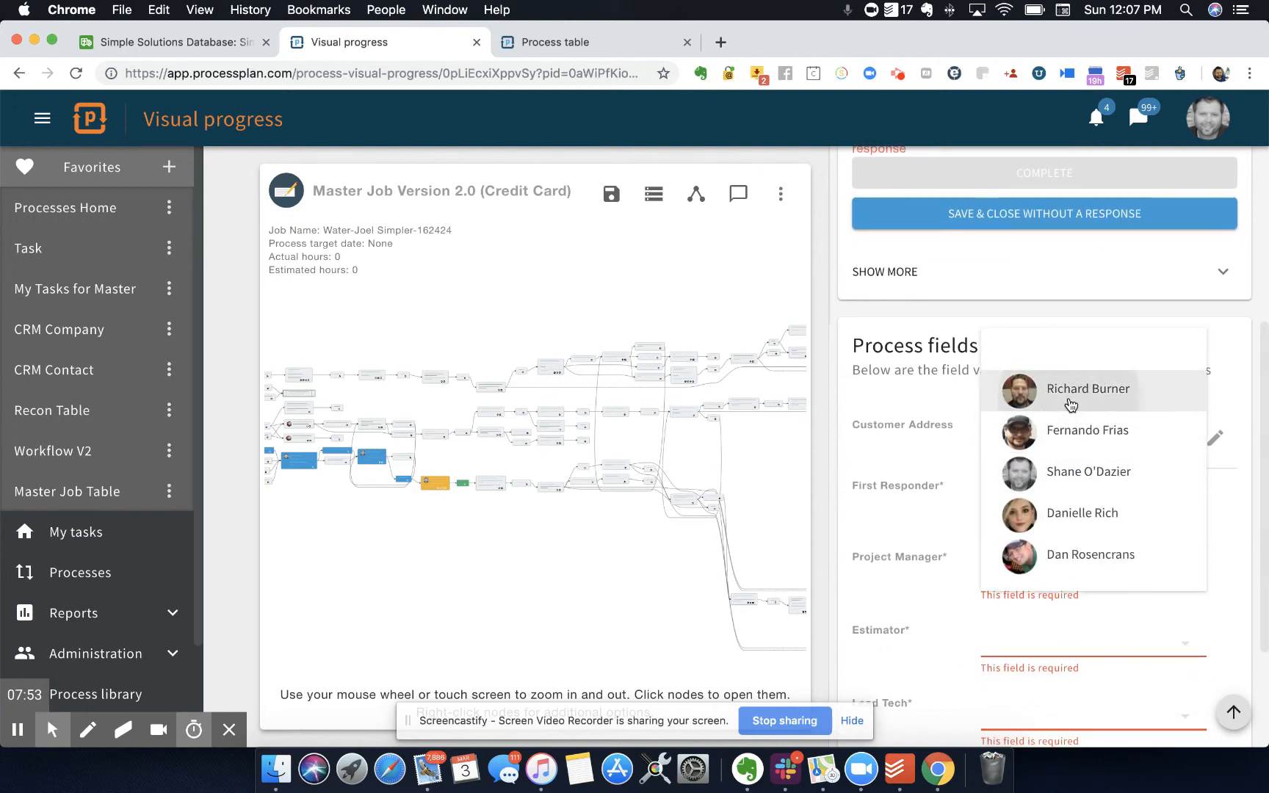
pyautogui.click(1067, 388)
pyautogui.click(1044, 643)
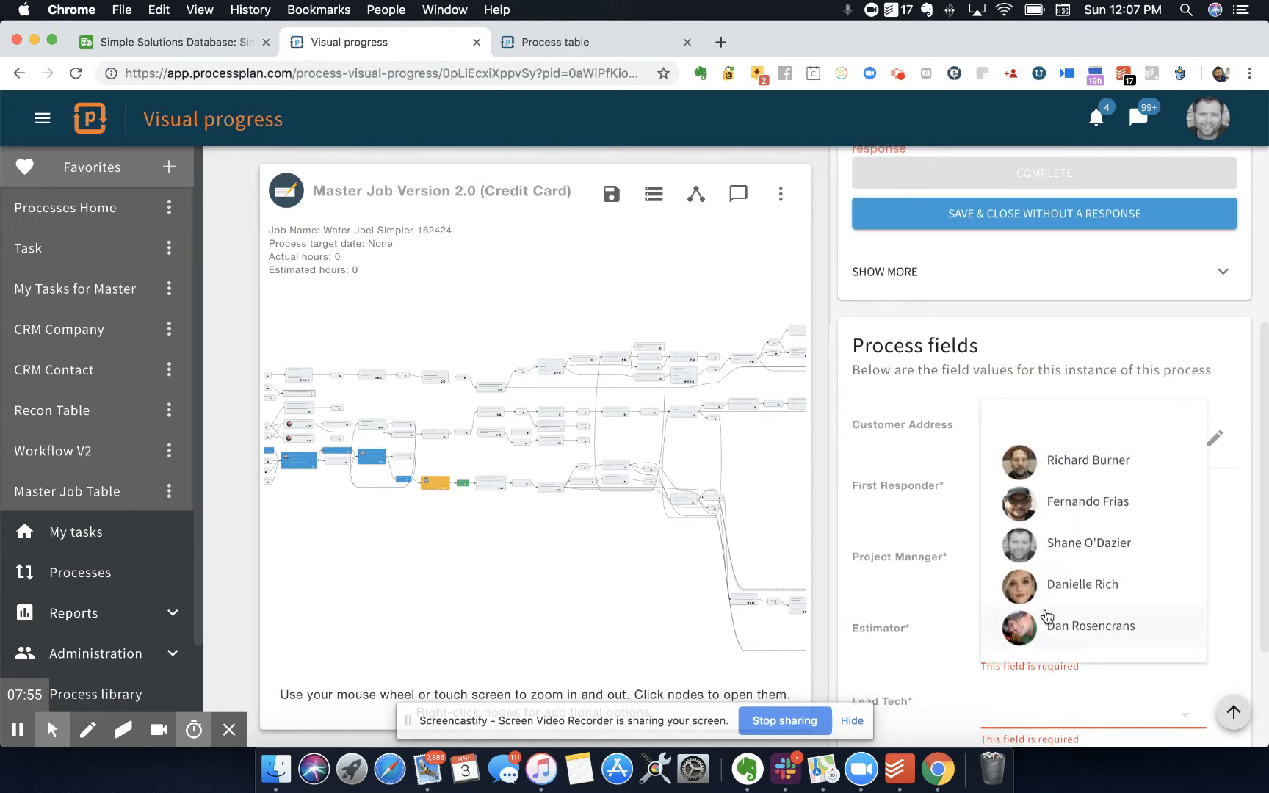
pyautogui.click(1043, 624)
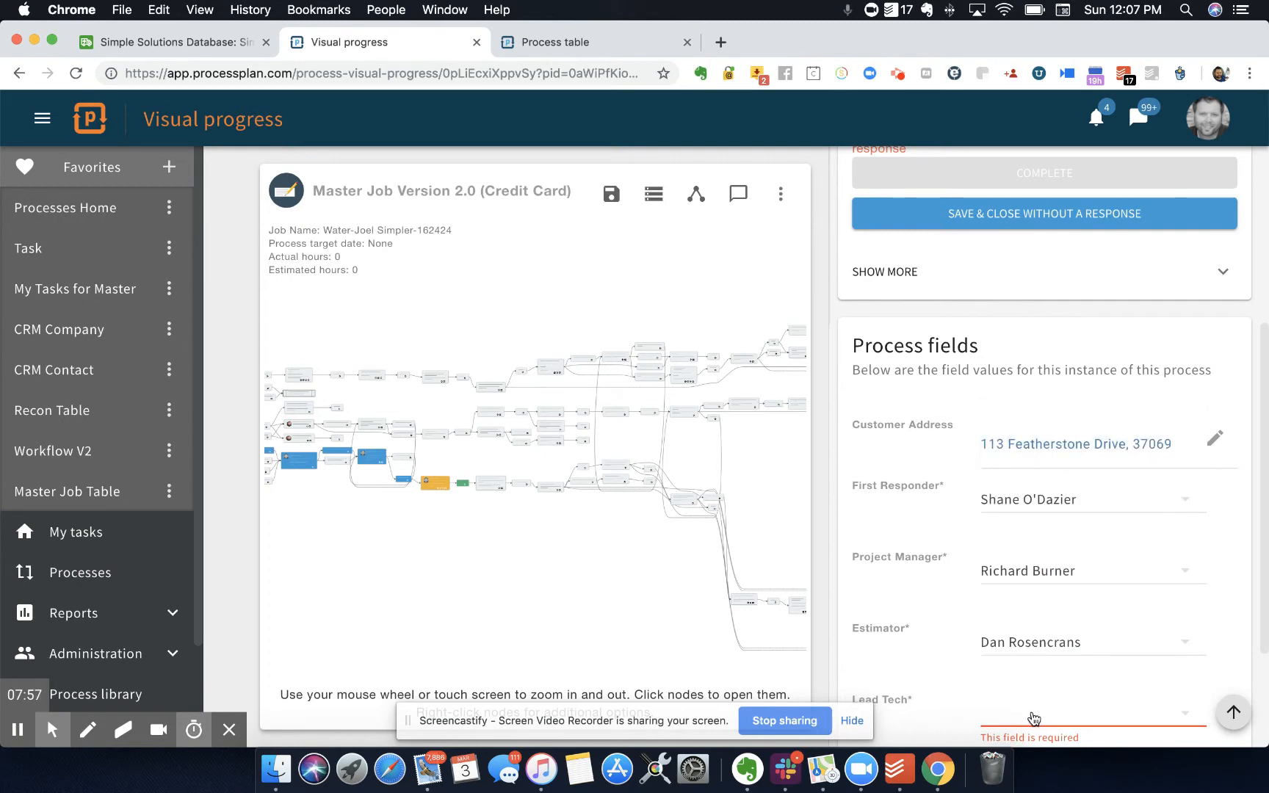
pyautogui.click(1034, 714)
pyautogui.click(1048, 579)
# - Set the required Coordinator field to the first listed employee and the Marketing Rep field to the signed-in user
pyautogui.scroll(-5, 1048, 580)
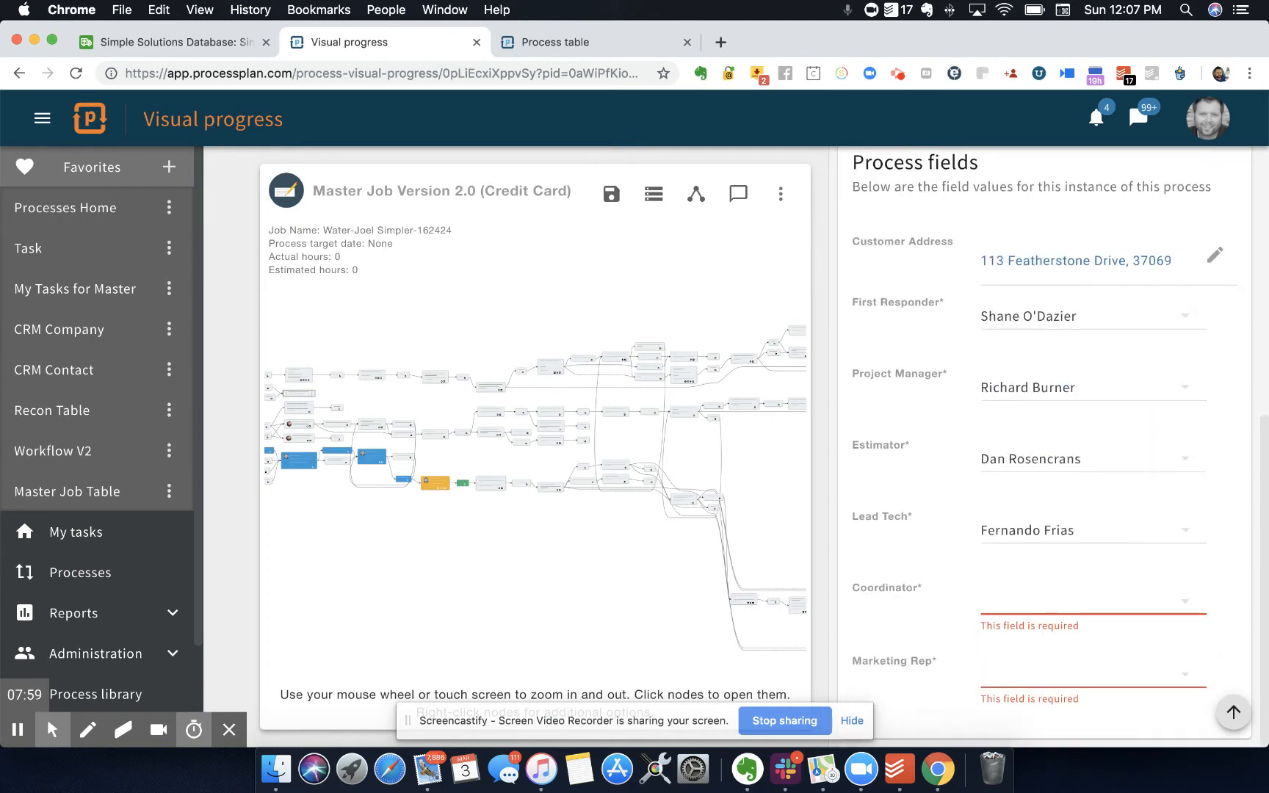
pyautogui.click(1023, 611)
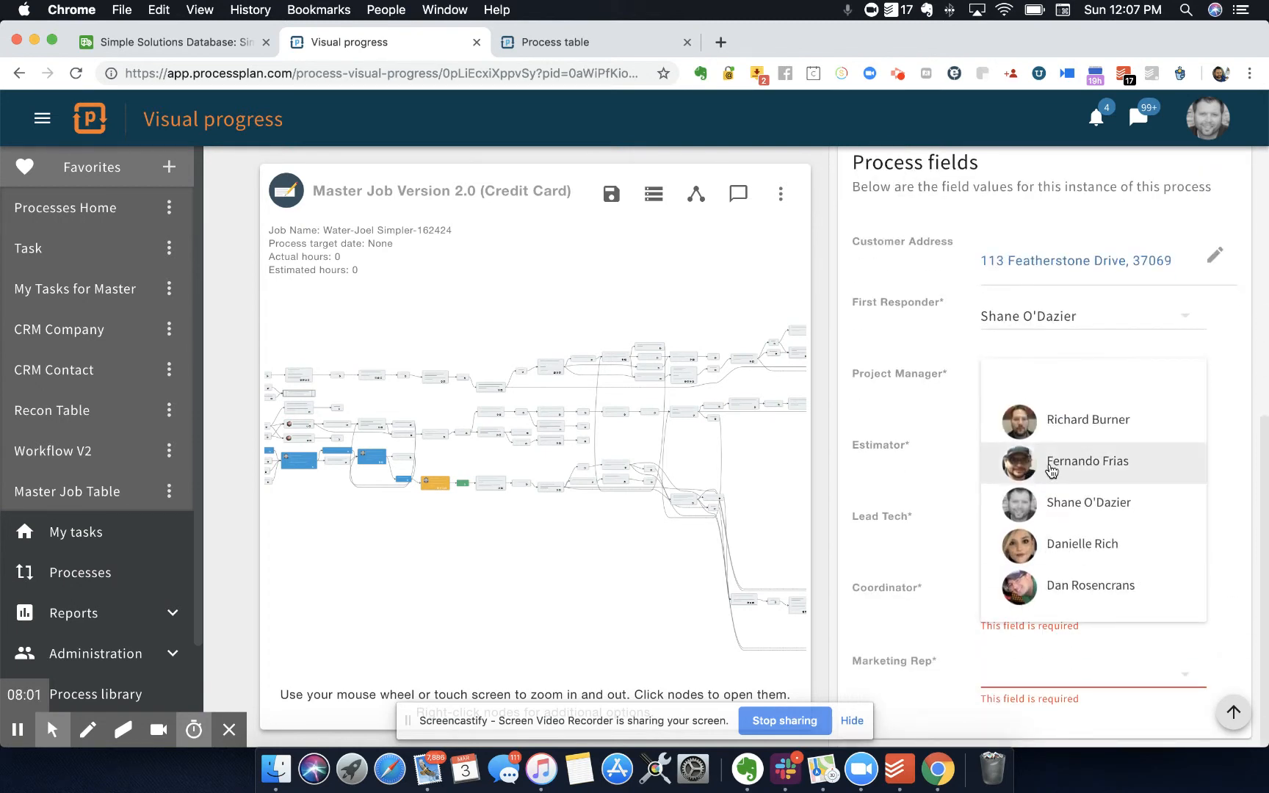
pyautogui.click(1061, 421)
pyautogui.click(1022, 683)
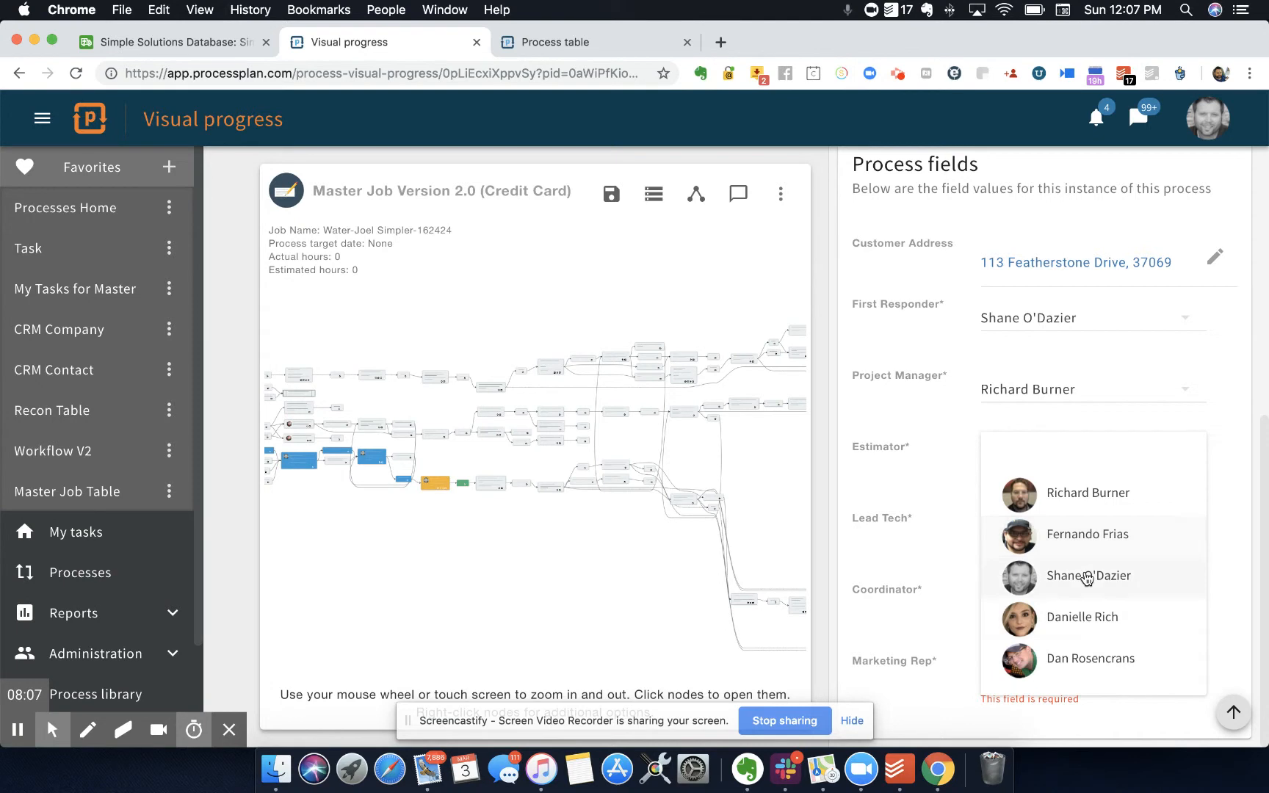
pyautogui.click(1085, 575)
# - Add the task note "Dishwasher leaked in the kitchen hardwoods are affected and the ceiling below of the finished basement" and complete the task
pyautogui.scroll(1, 1080, 651)
pyautogui.scroll(6, 1045, 440)
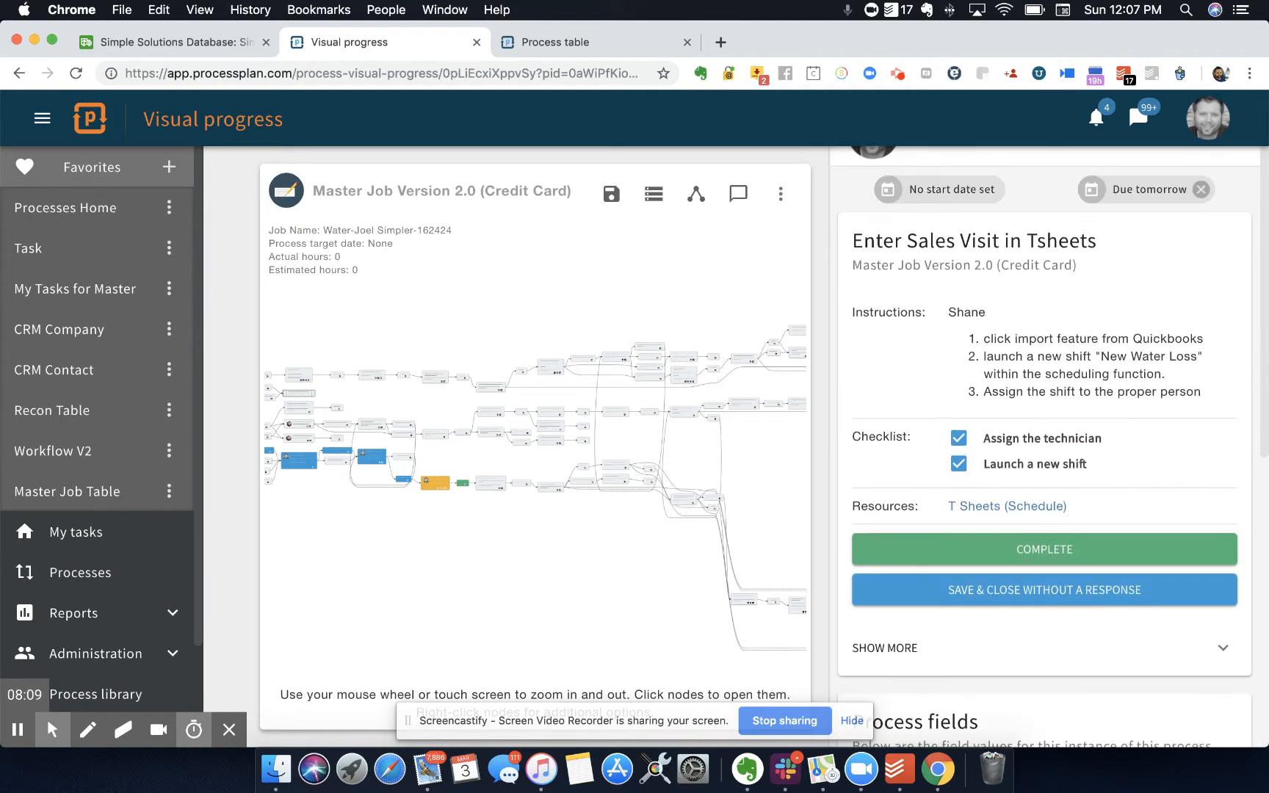
pyautogui.scroll(-1, 903, 646)
pyautogui.click(890, 617)
pyautogui.click(879, 620)
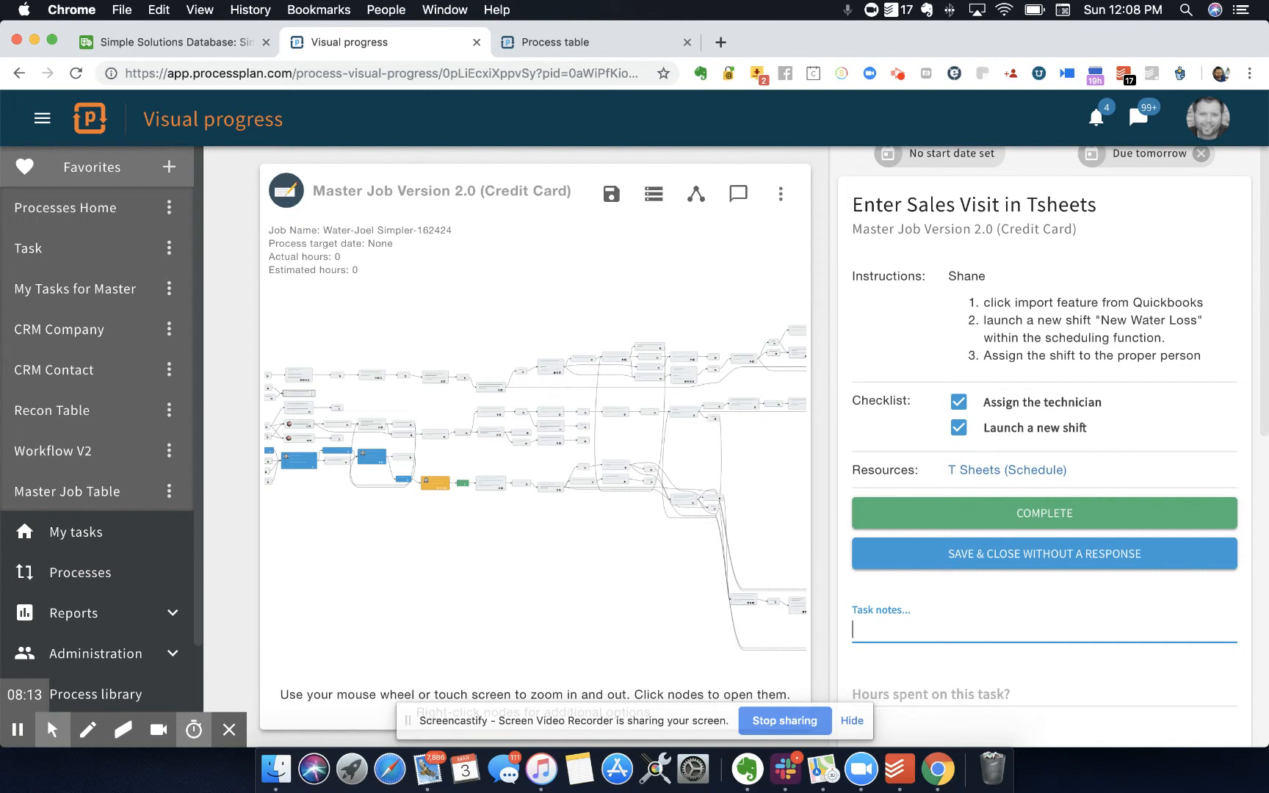
pyautogui.write('Dishwasher leaked in the kitchen')
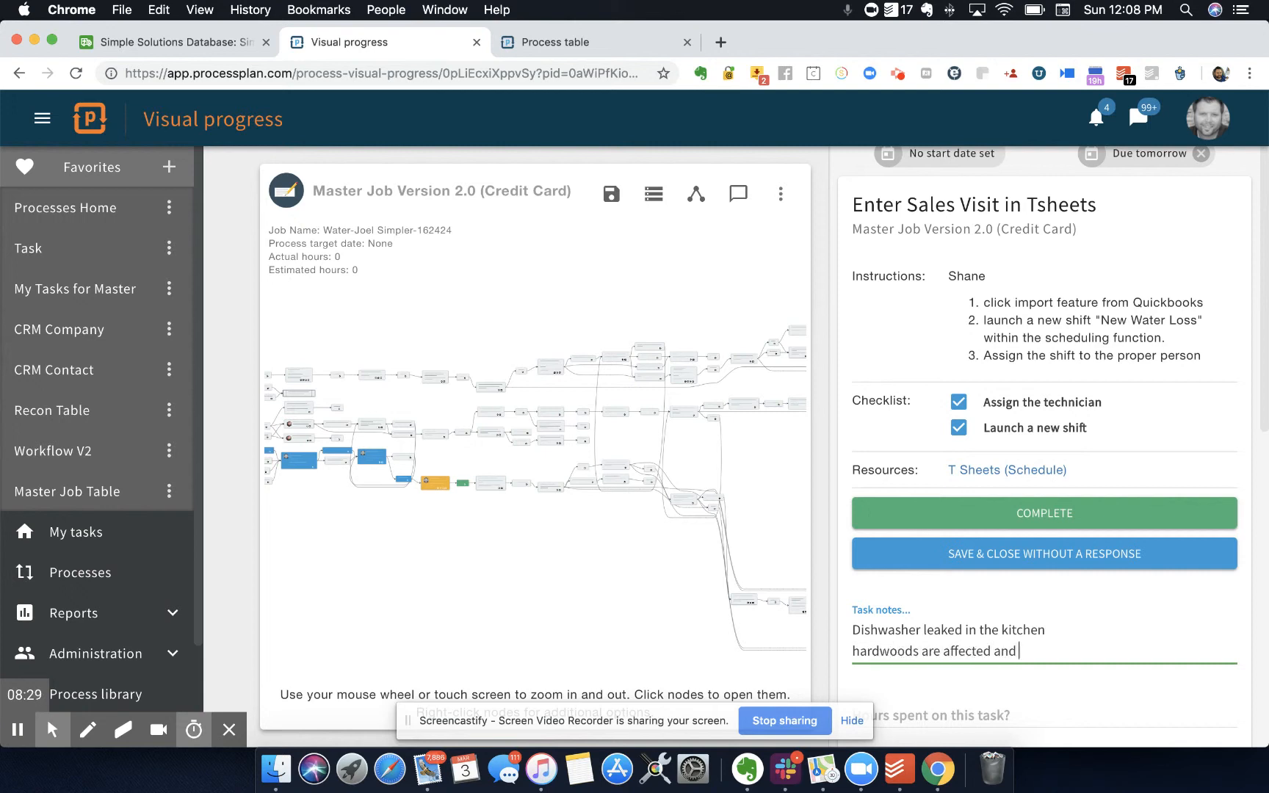
pyautogui.write('ling i')
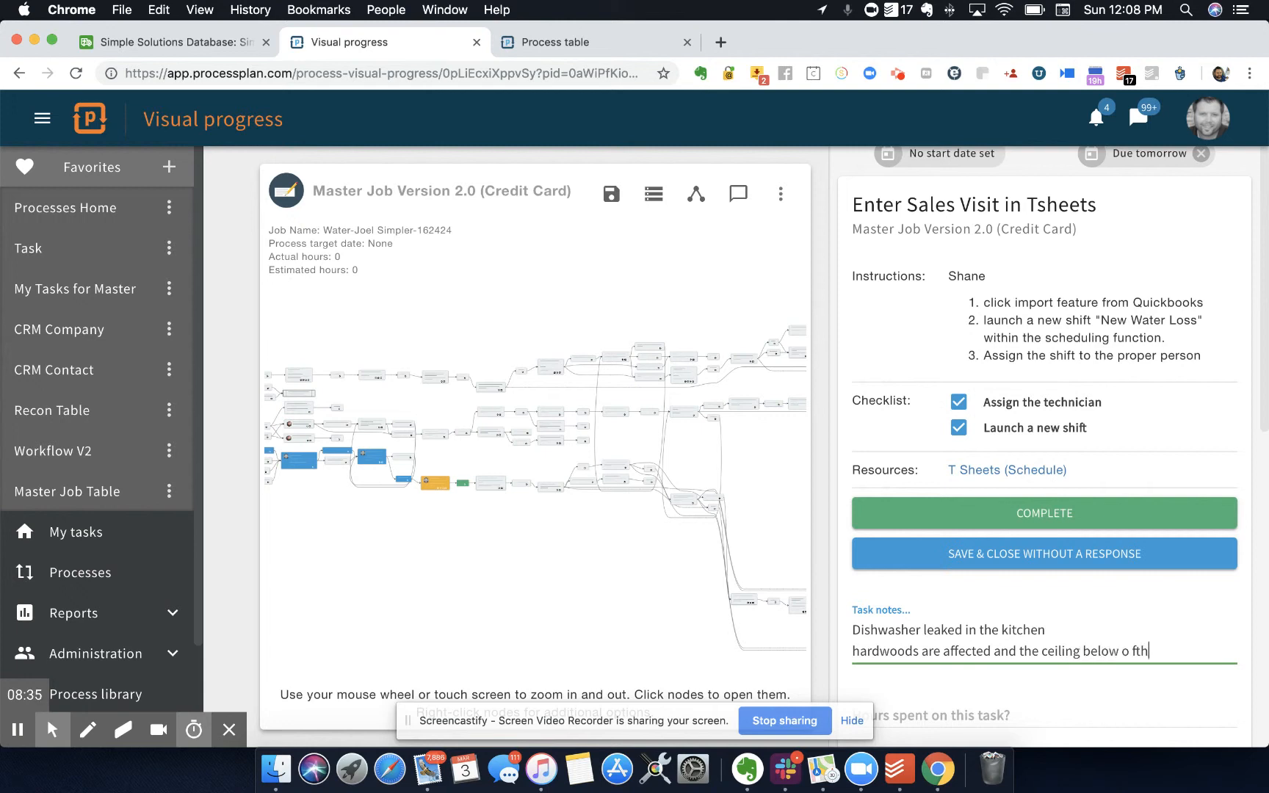
pyautogui.write('shed basement')
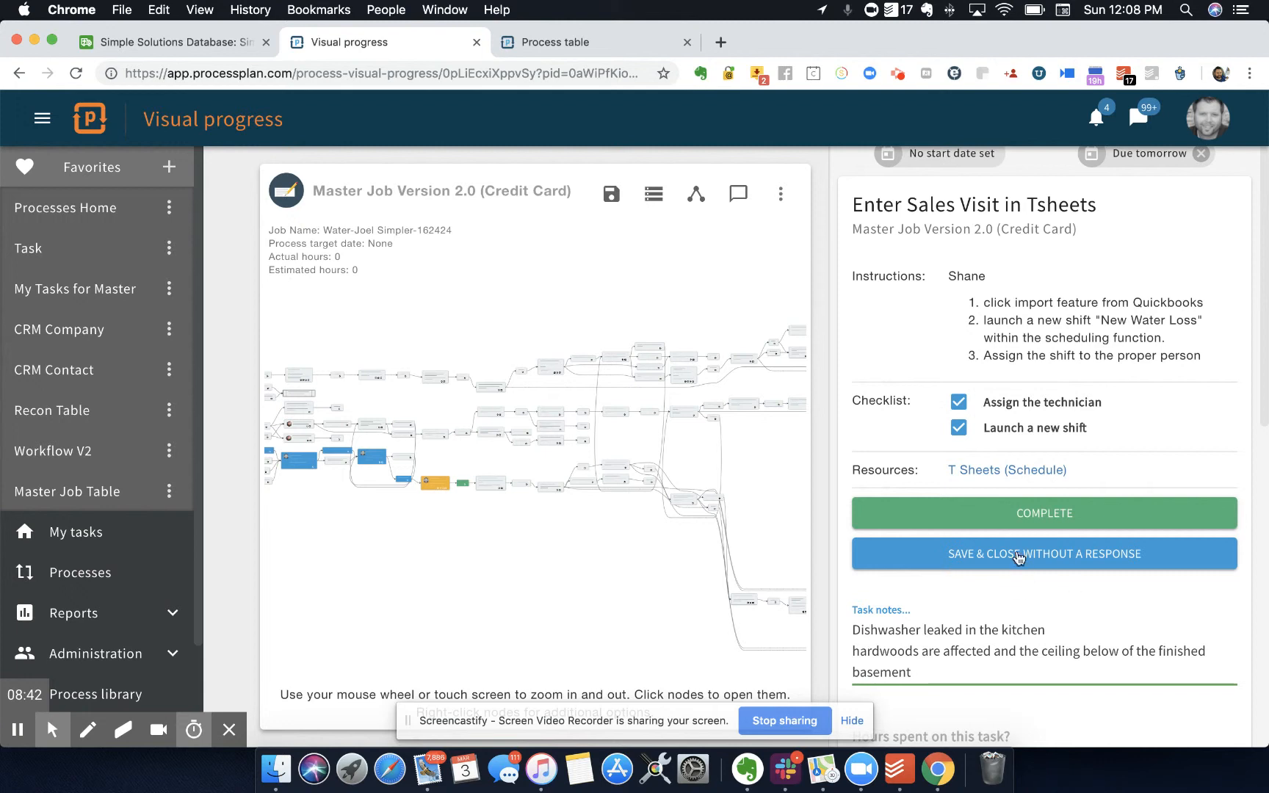
pyautogui.click(1017, 512)
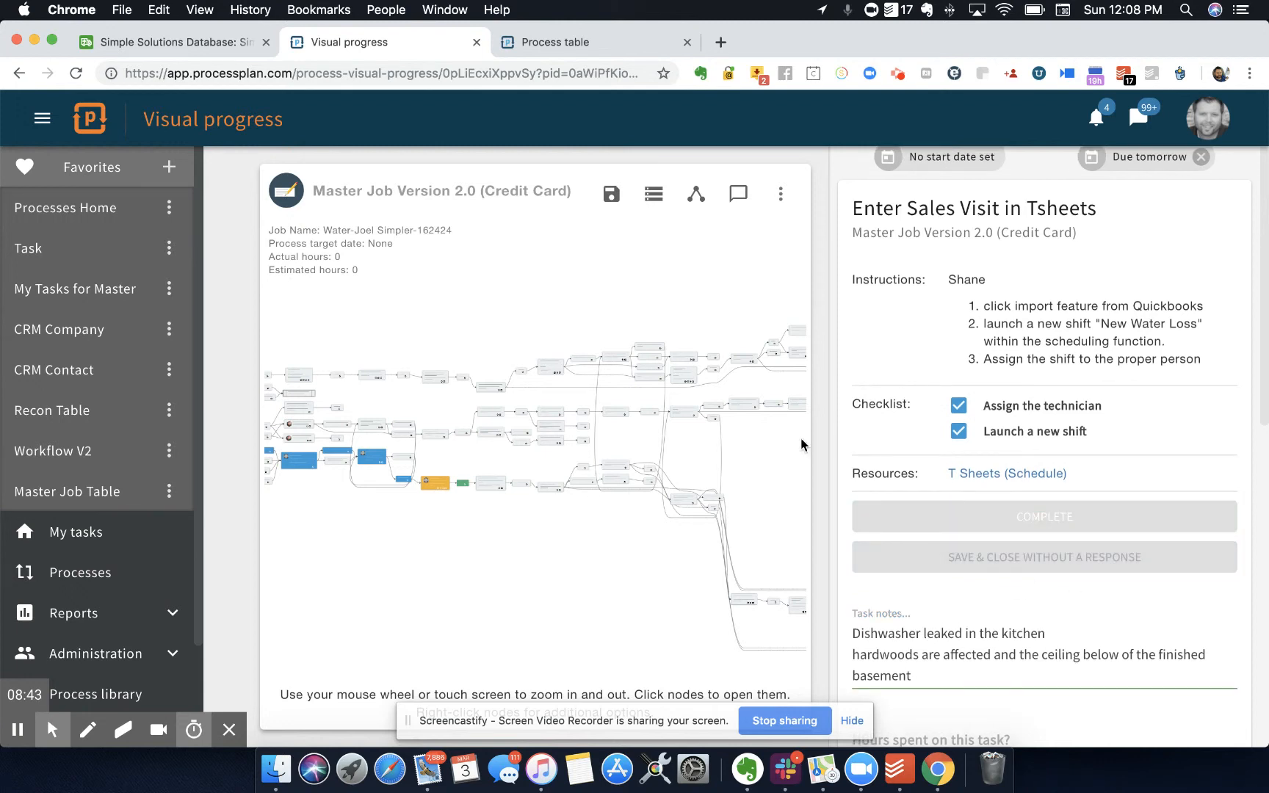
# - Review the job's instance messages, and return to the Perform inspection/site visit task
pyautogui.scroll(5, 493, 489)
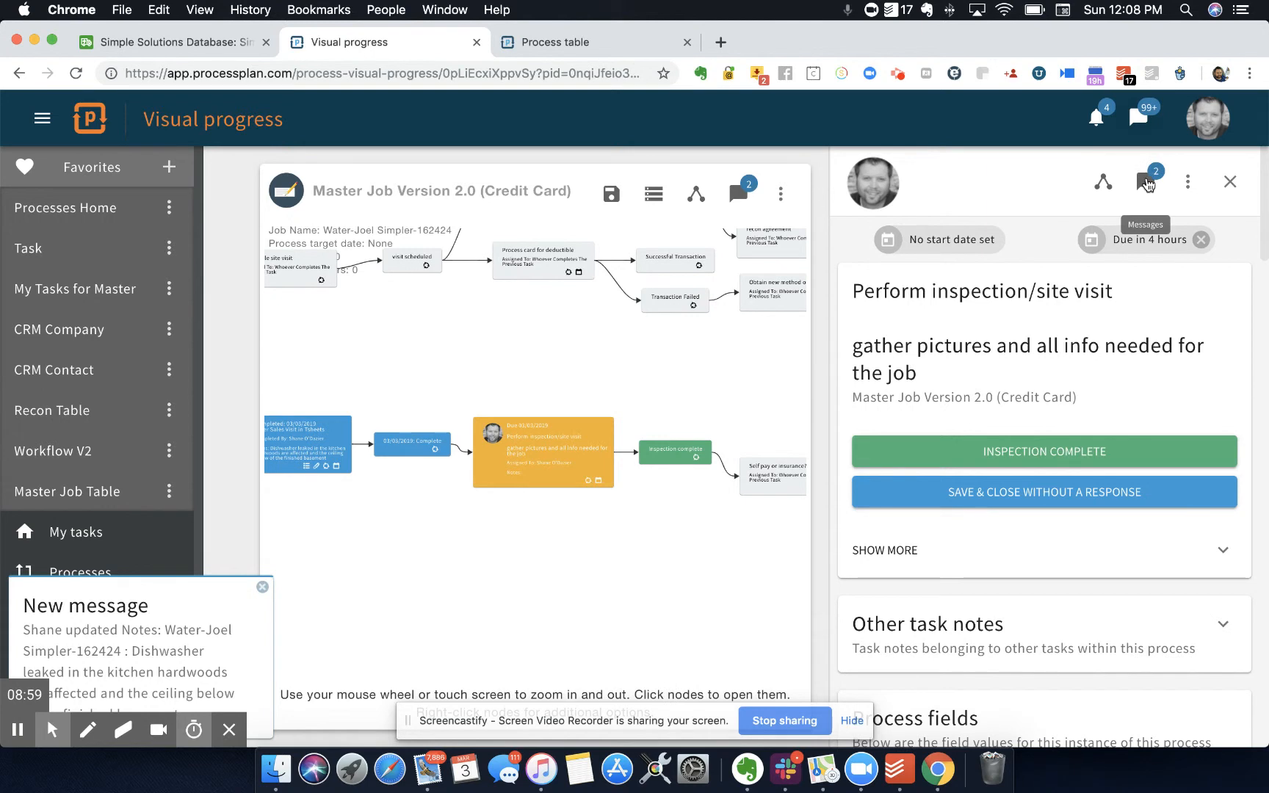
pyautogui.click(1147, 183)
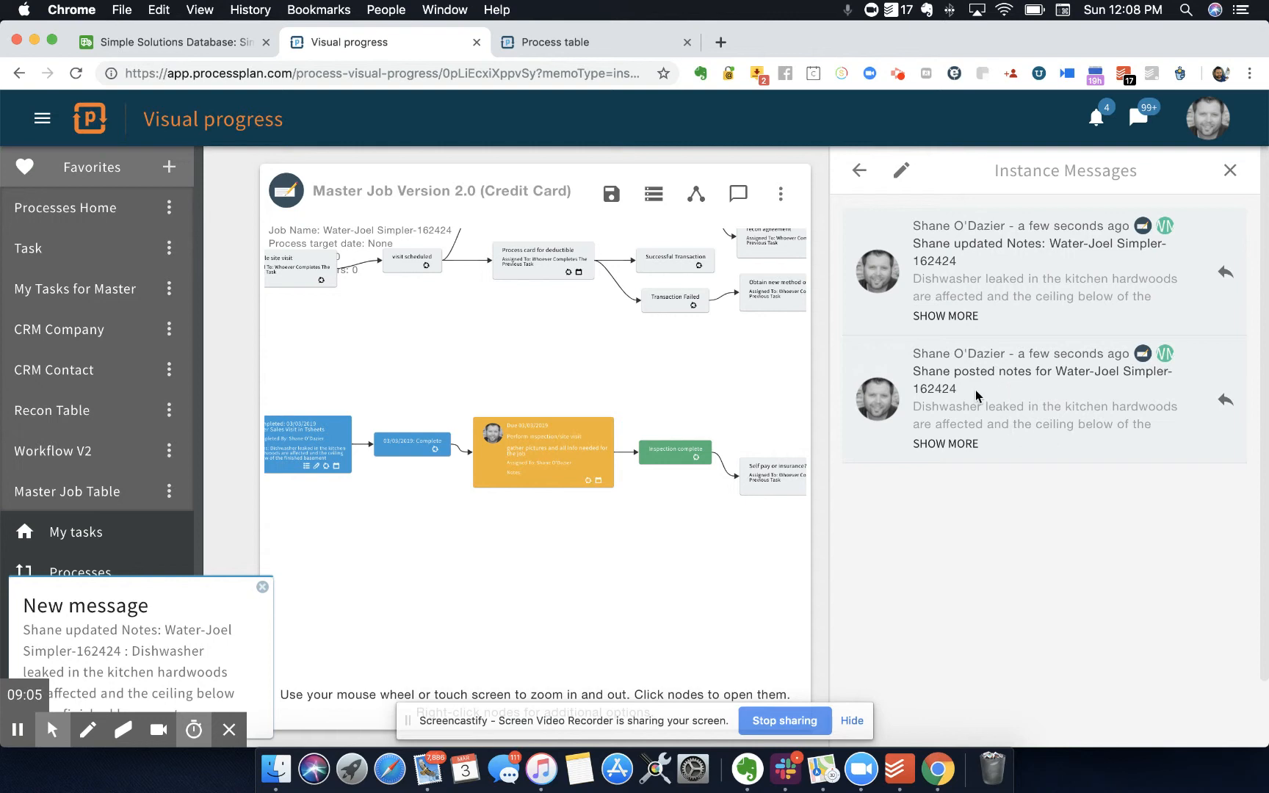
pyautogui.click(584, 459)
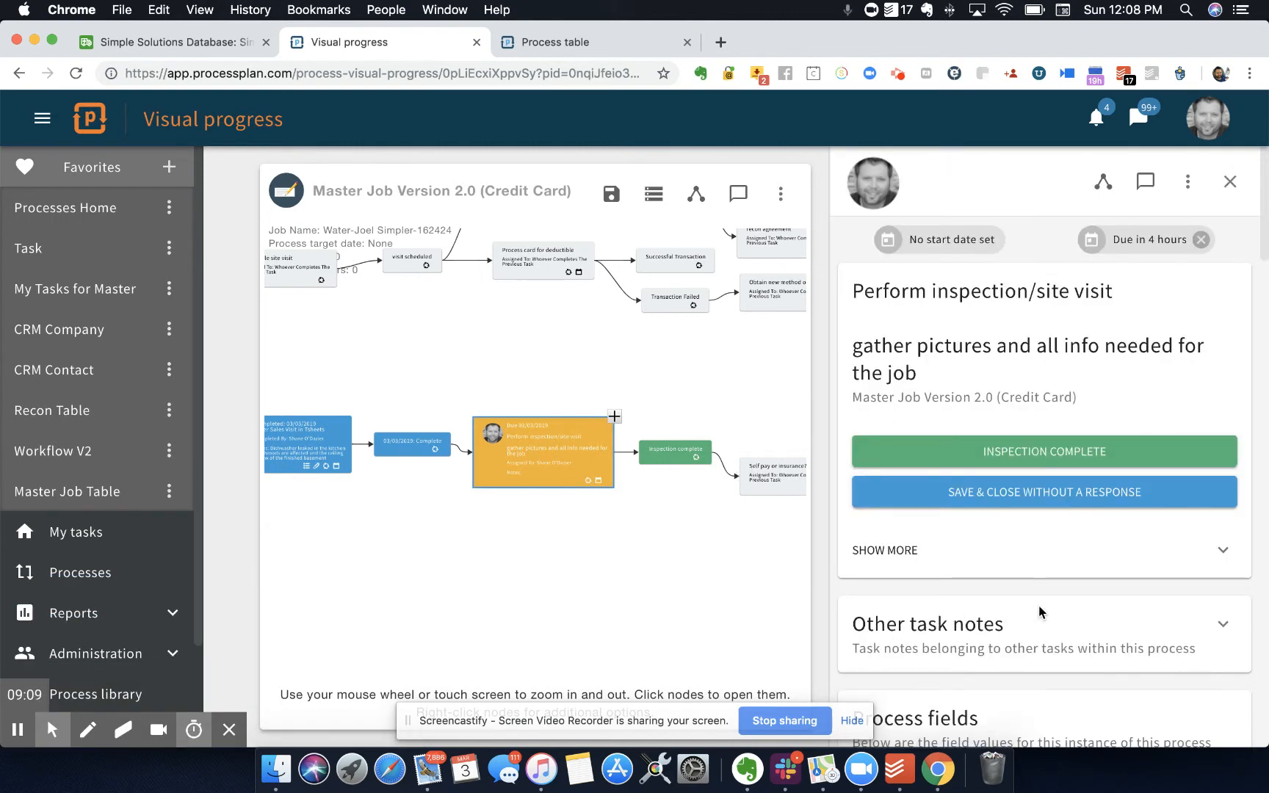
# - In the inspection task's process fields, mark Hardwoods as an affected material and Basement as the foundation type
pyautogui.scroll(-5, 1039, 611)
pyautogui.scroll(-12, 1083, 557)
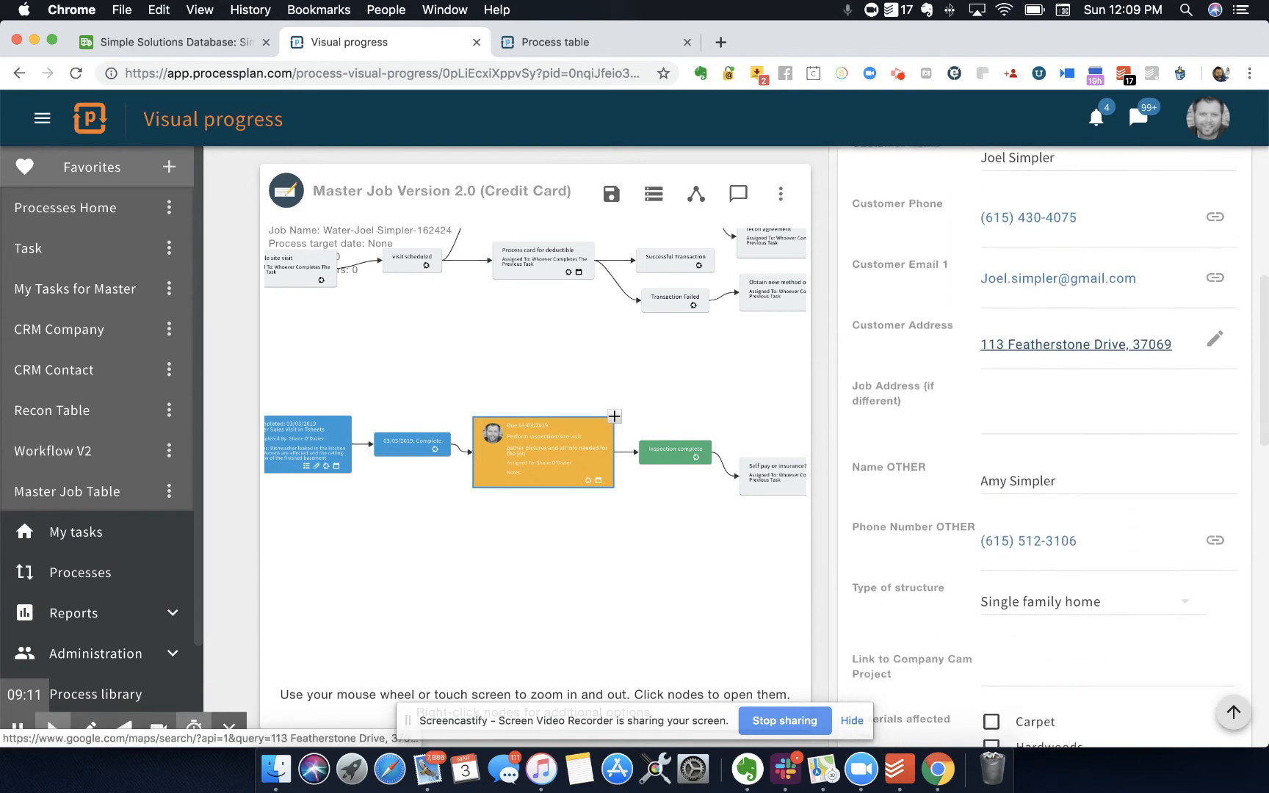
pyautogui.scroll(-5, 1071, 563)
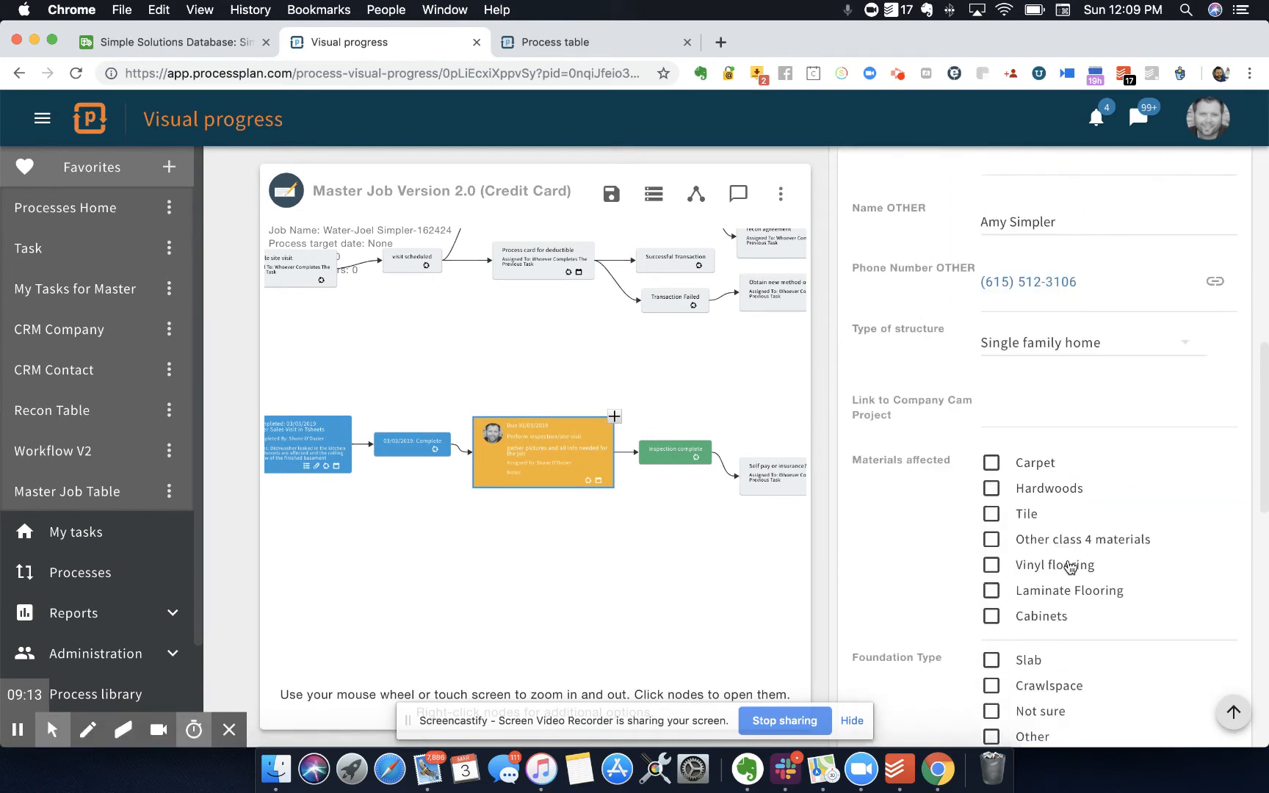
pyautogui.scroll(-2, 1039, 448)
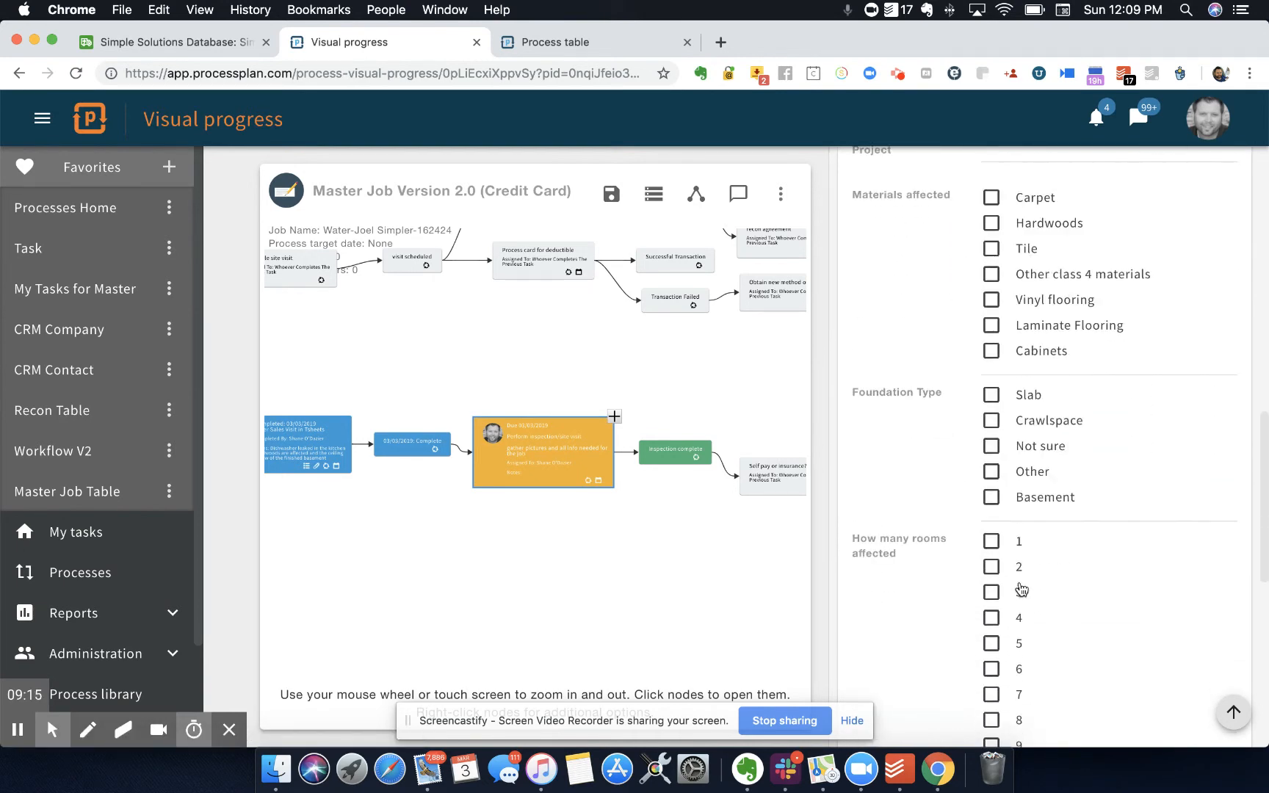
pyautogui.click(992, 225)
pyautogui.click(992, 497)
# - Check 1 and 2 for how many rooms are affected, and mark Basement and Kitchen as the affected rooms
pyautogui.click(992, 541)
pyautogui.click(991, 567)
pyautogui.scroll(-5, 993, 514)
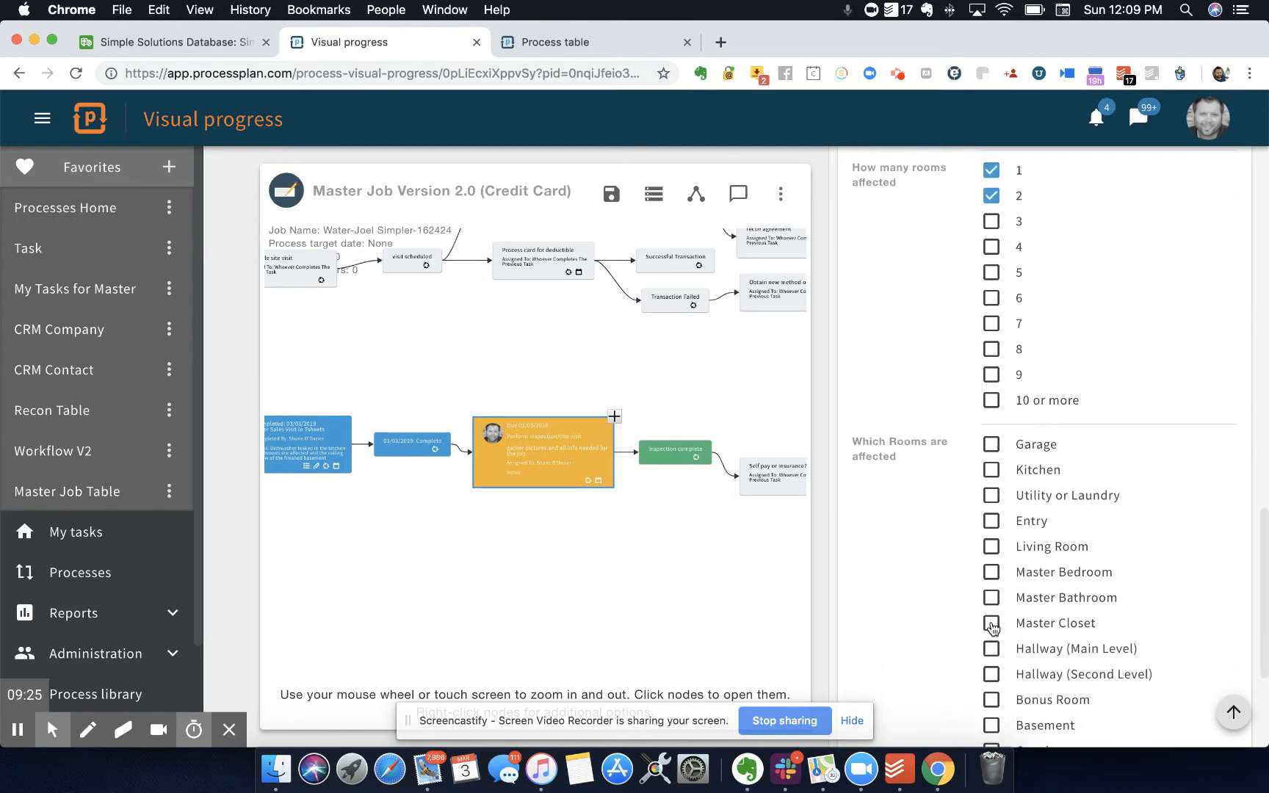
pyautogui.click(990, 726)
pyautogui.click(994, 474)
# - Submit the site visit task as Inspection Complete and bring the following Self pay or insurance node into view
pyautogui.scroll(-4, 1002, 499)
pyautogui.scroll(10, 1035, 448)
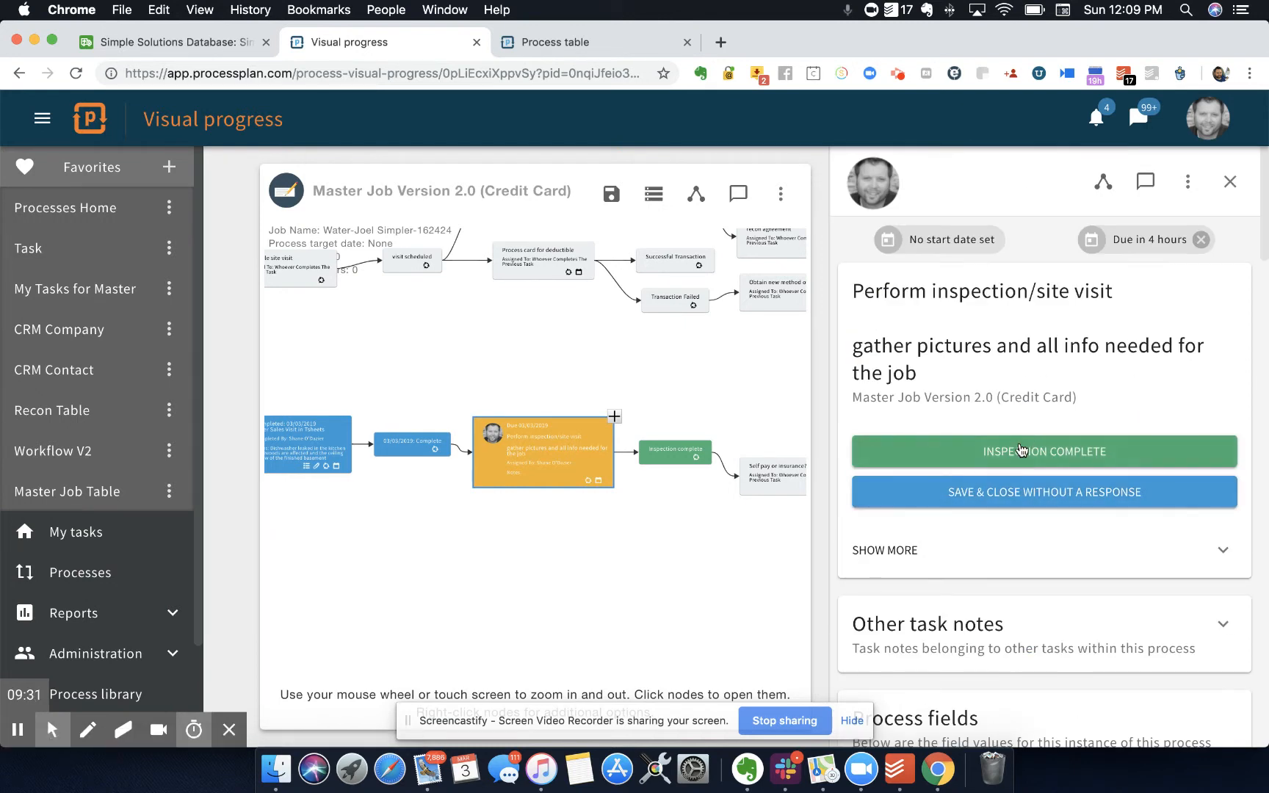
pyautogui.click(1020, 449)
pyautogui.moveTo(764, 371); pyautogui.dragTo(541, 379)
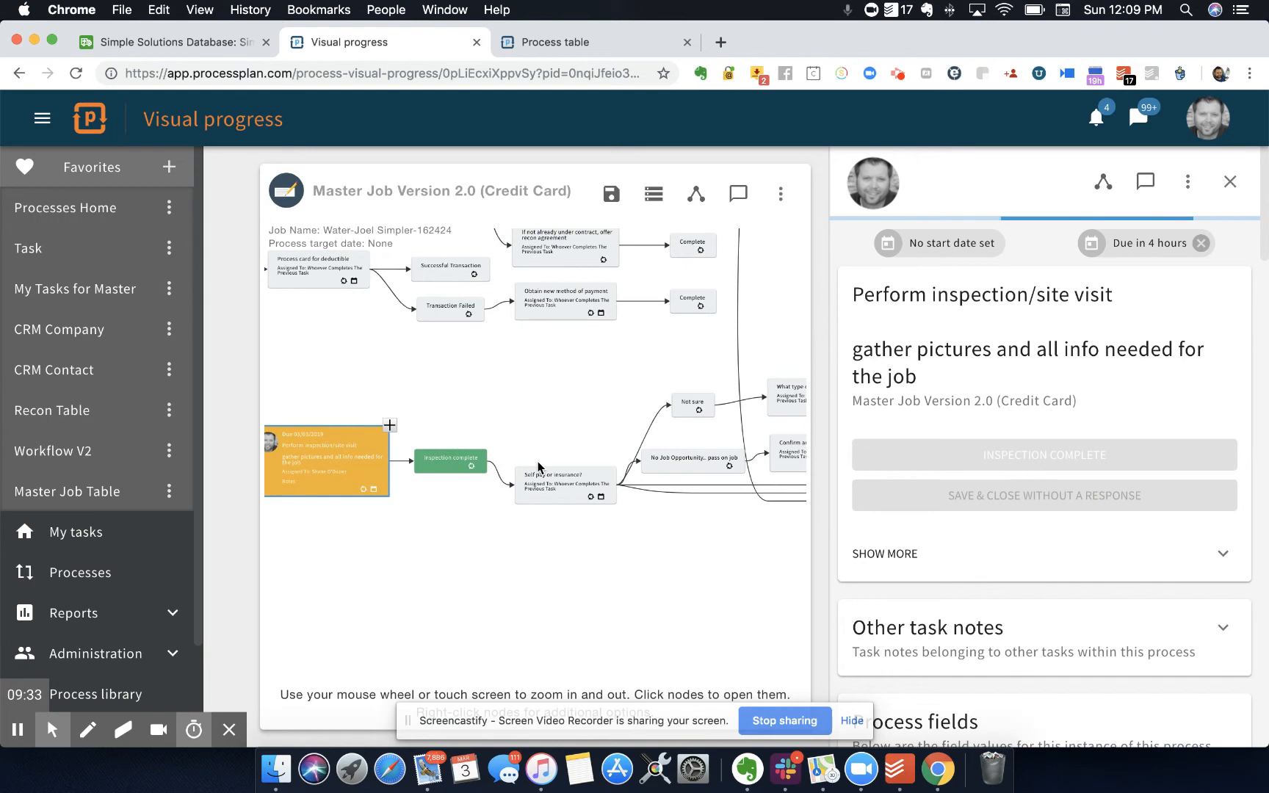
pyautogui.scroll(5, 538, 468)
pyautogui.scroll(-5, 584, 491)
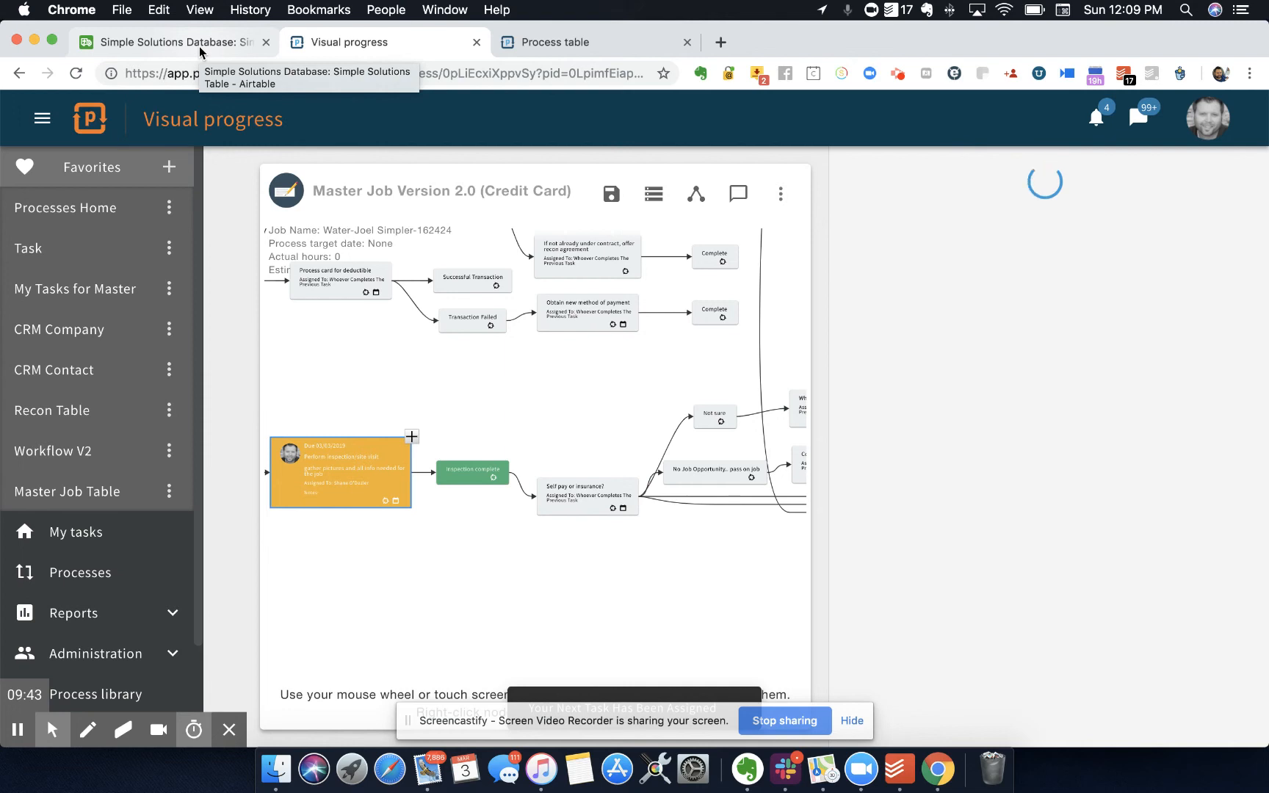
# - Switch to the Airtable Dispatch View, expand the Inspected group and examine the new water job's status, contact and date columns
pyautogui.click(200, 47)
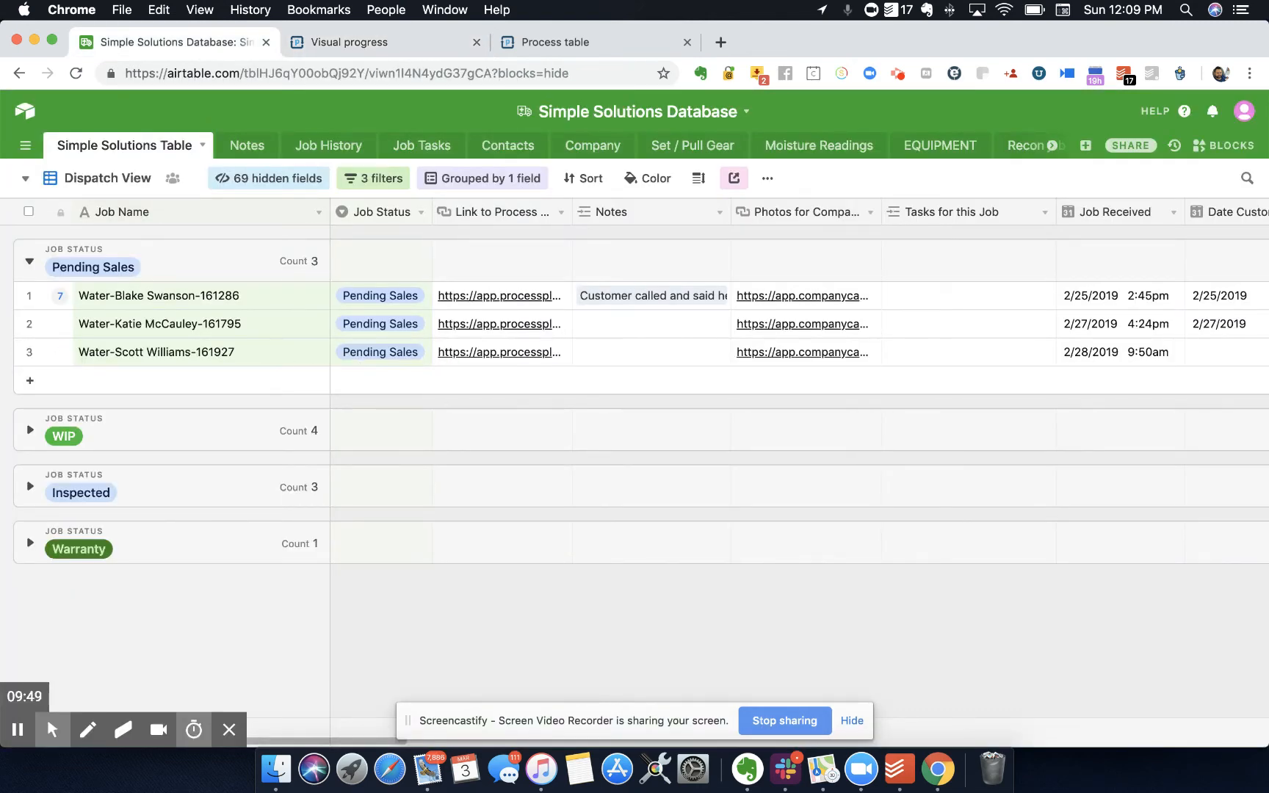
pyautogui.click(30, 486)
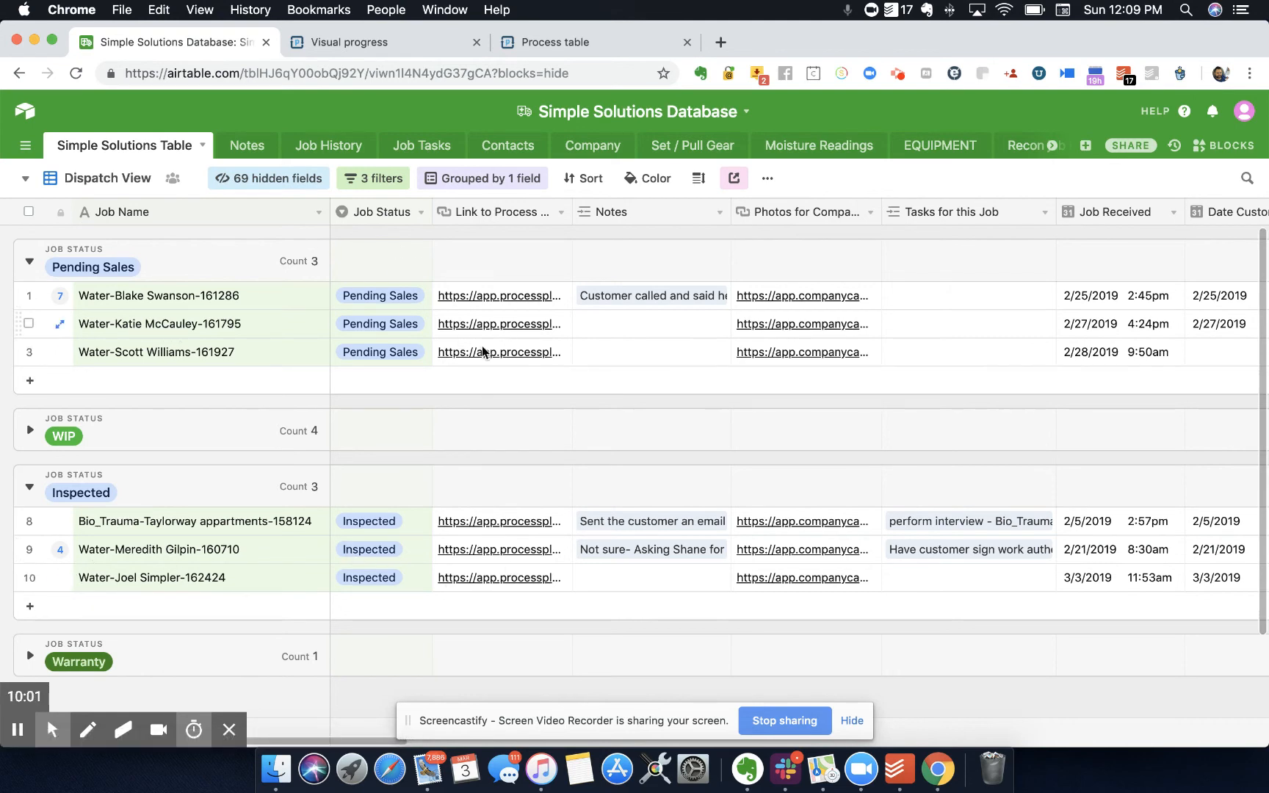
pyautogui.hscroll(6, 655, 577)
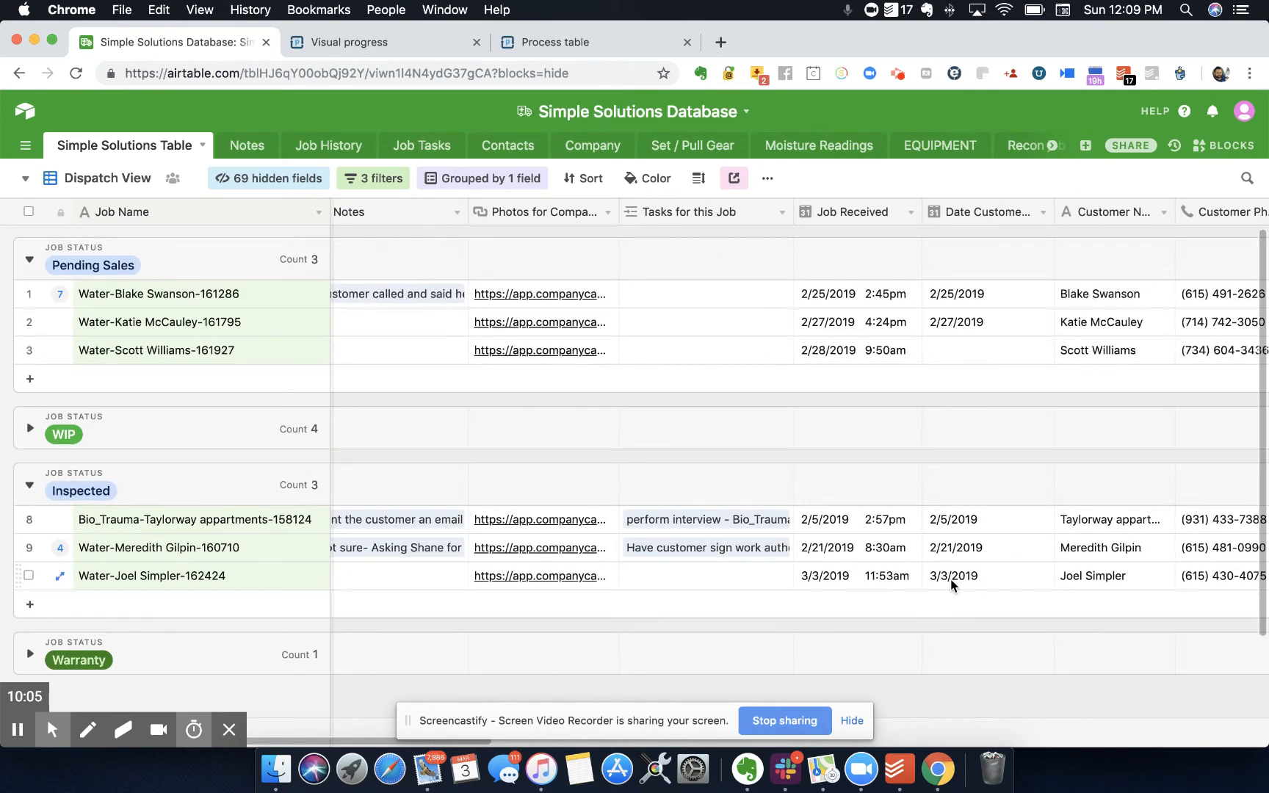
pyautogui.hscroll(10, 952, 579)
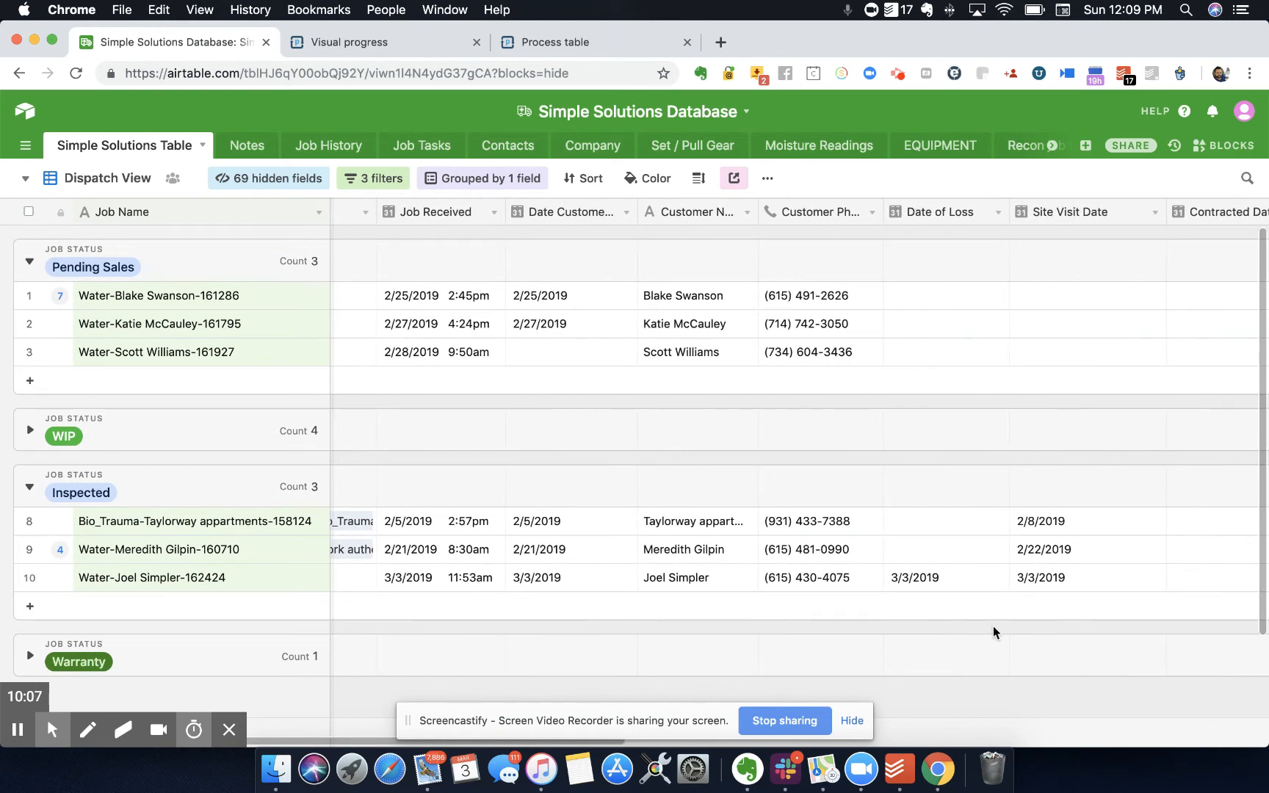
pyautogui.hscroll(15, 1049, 580)
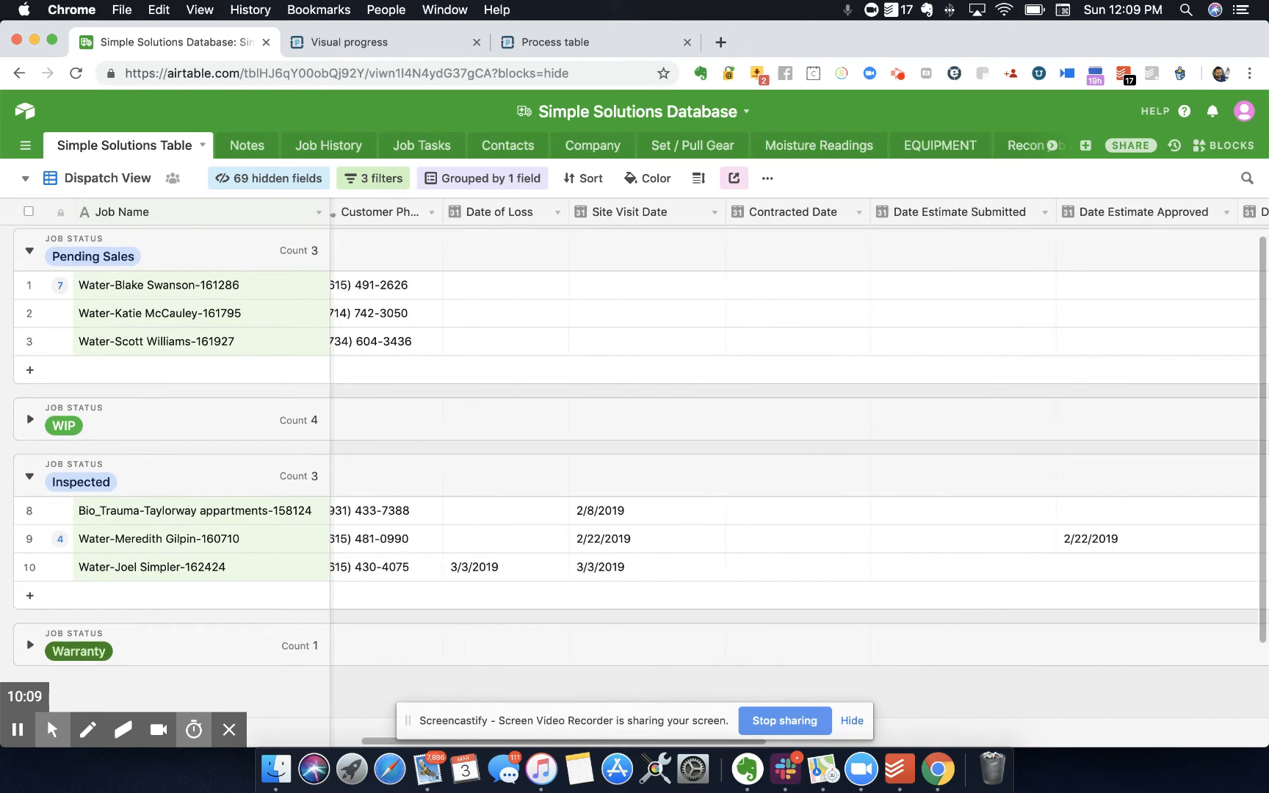
pyautogui.hscroll(10, 794, 441)
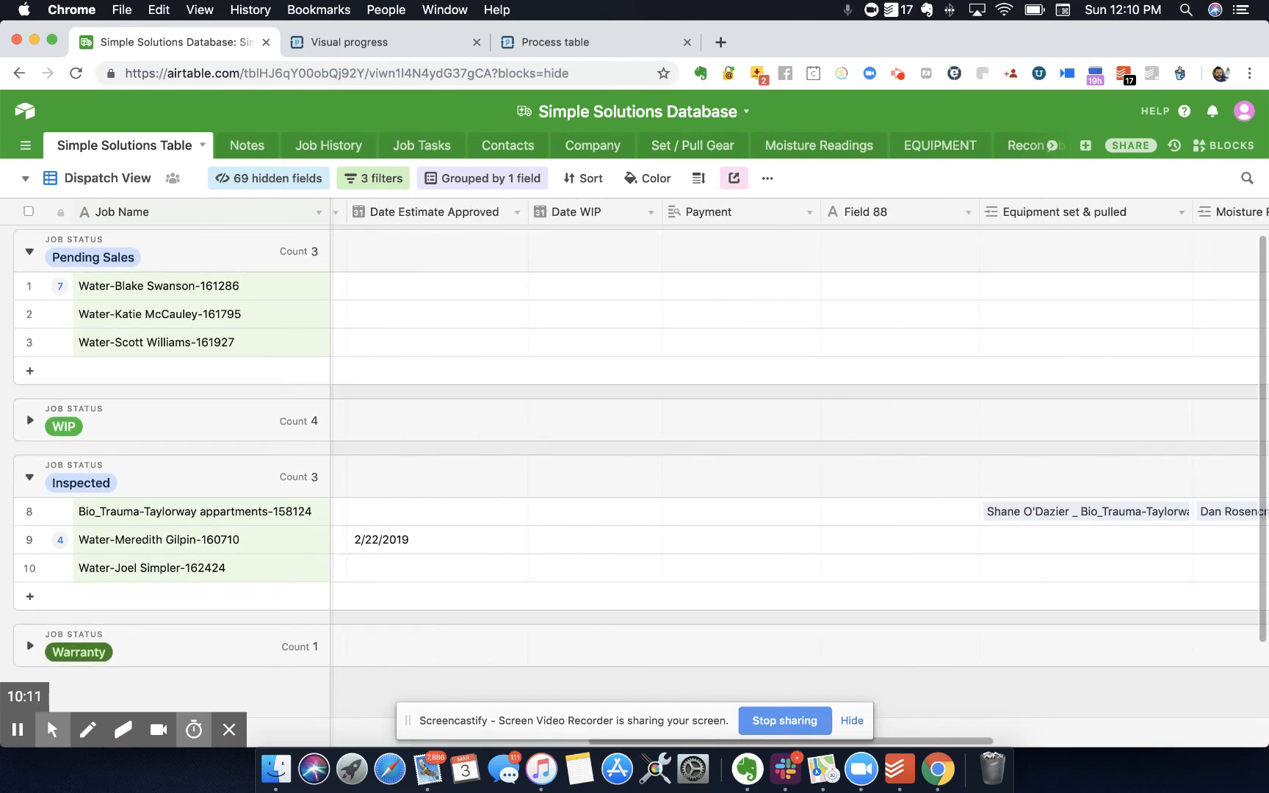
pyautogui.hscroll(-20, 793, 441)
pyautogui.hscroll(-2, 612, 255)
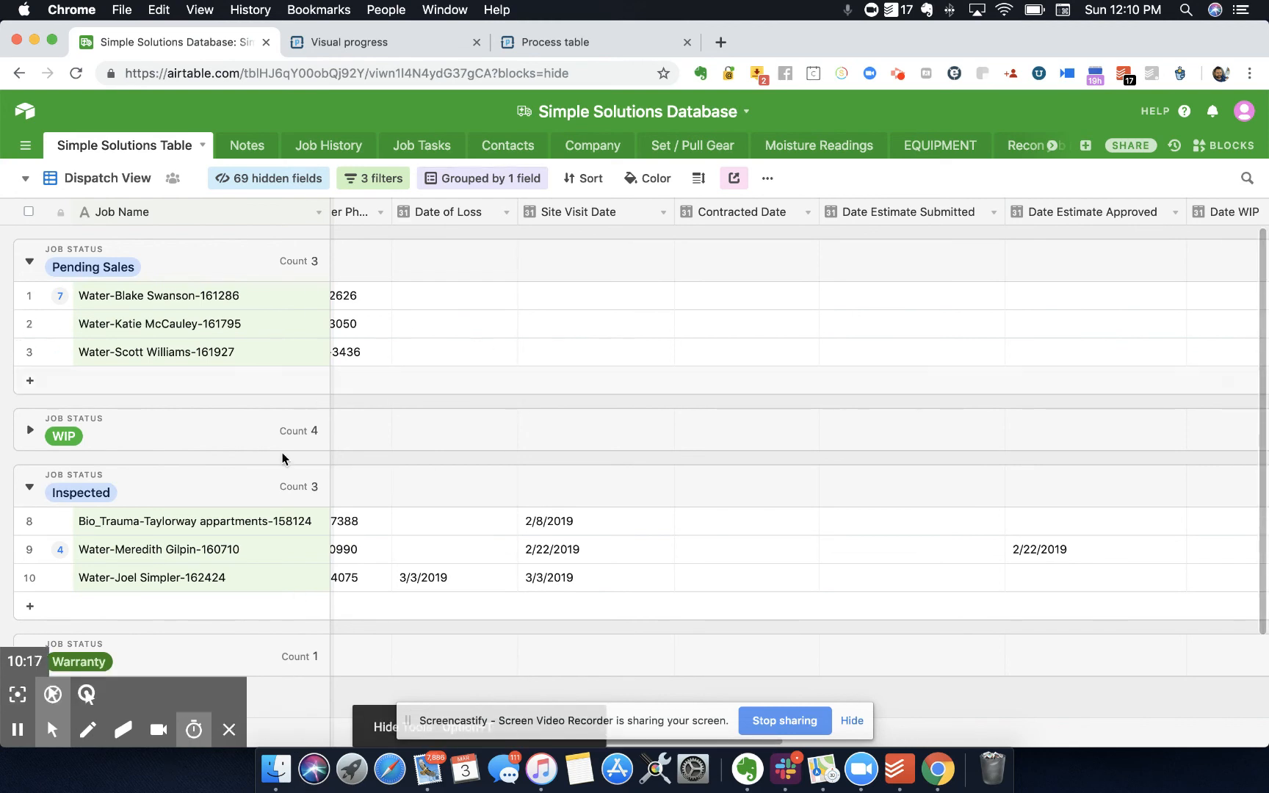
pyautogui.moveTo(885, 27); pyautogui.dragTo(925, 27)
pyautogui.click(940, 74)
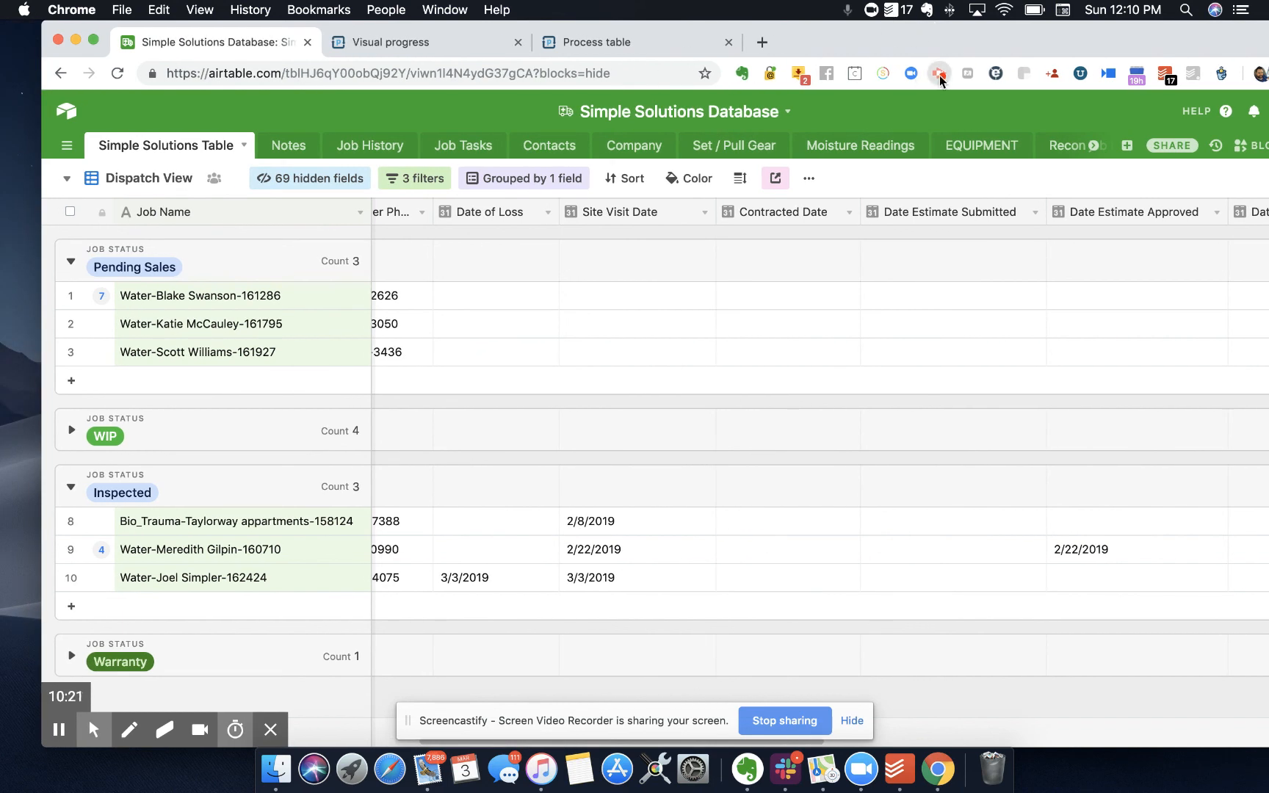